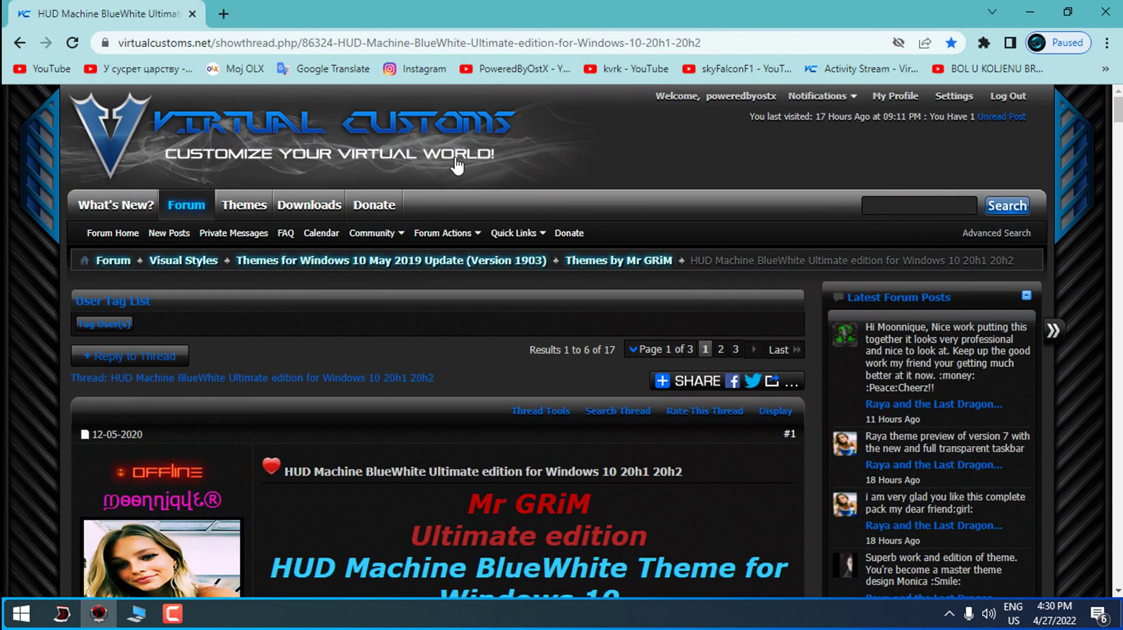
Scroll down the HUD Machine BlueWhite thread, highlighting the icon pack's title
{"action": "left_click", "coordinate": [522, 50]}
{"action": "left_click", "coordinate": [745, 43]}
{"action": "scroll", "coordinate": [594, 193], "scroll_direction": "down", "scroll_amount": 6}
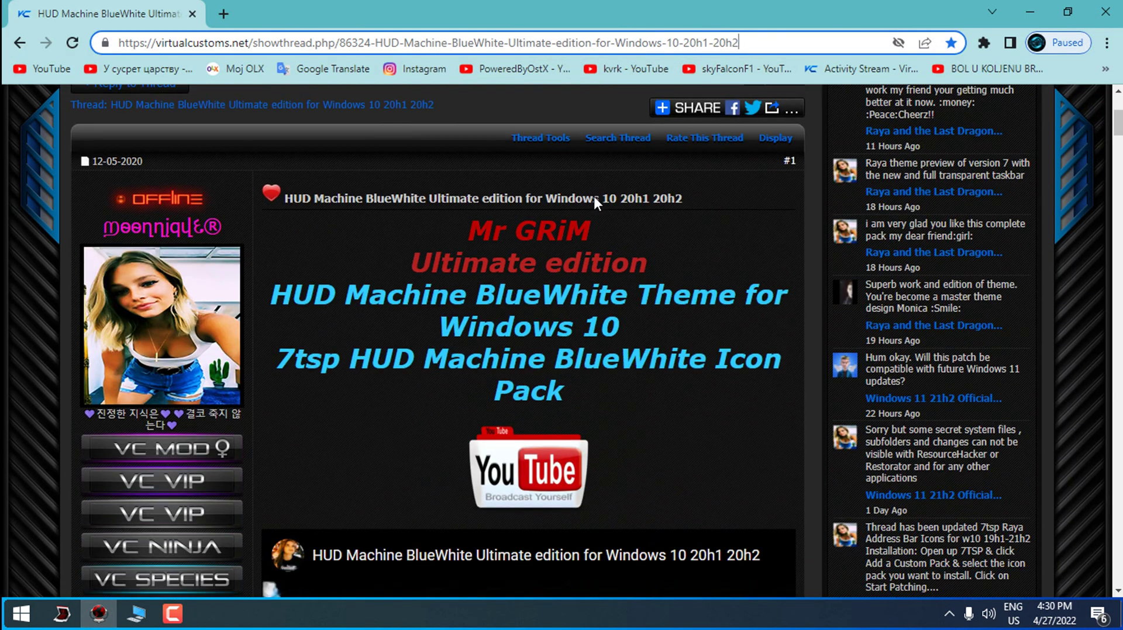
{"action": "scroll", "coordinate": [593, 194], "scroll_direction": "down", "scroll_amount": 20}
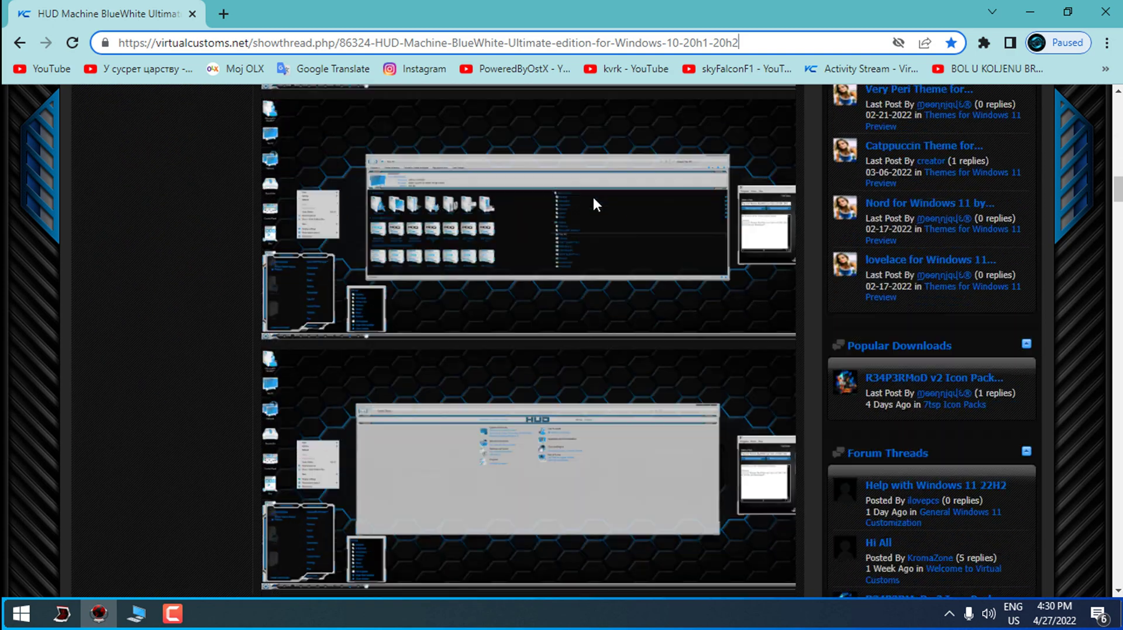
{"action": "scroll", "coordinate": [594, 198], "scroll_direction": "down", "scroll_amount": 9}
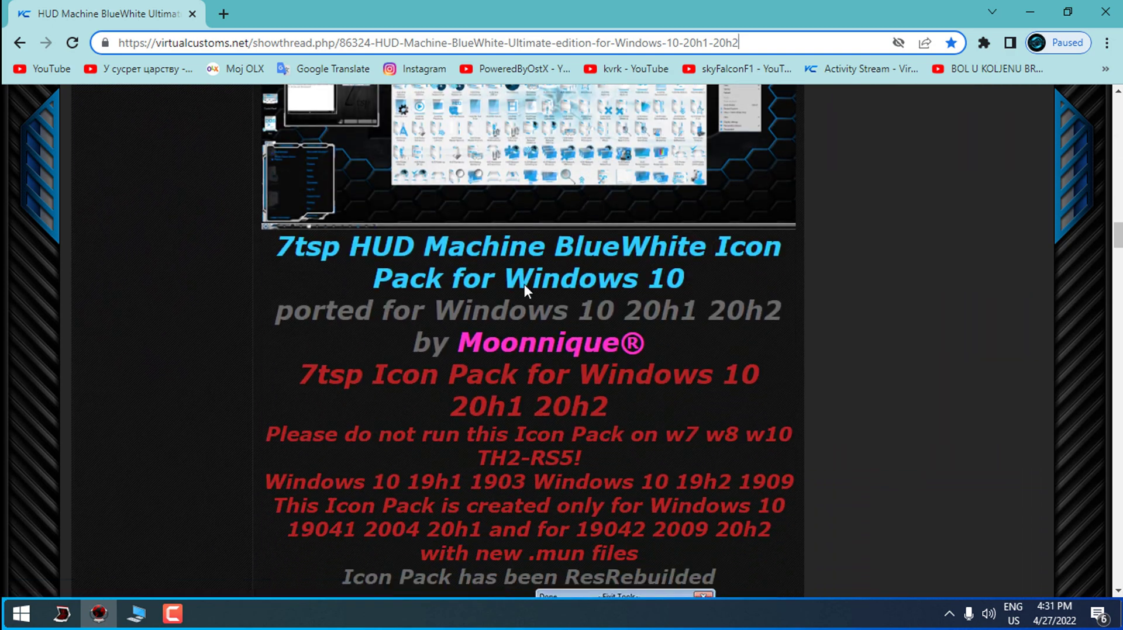
{"action": "left_click_drag", "start_coordinate": [278, 249], "coordinate": [801, 398]}
Read past the supported-Windows-versions warning down to the Attached Files list
{"action": "scroll", "coordinate": [802, 398], "scroll_direction": "down", "scroll_amount": 1}
{"action": "scroll", "coordinate": [799, 398], "scroll_direction": "down", "scroll_amount": 2}
{"action": "left_click", "coordinate": [443, 260]}
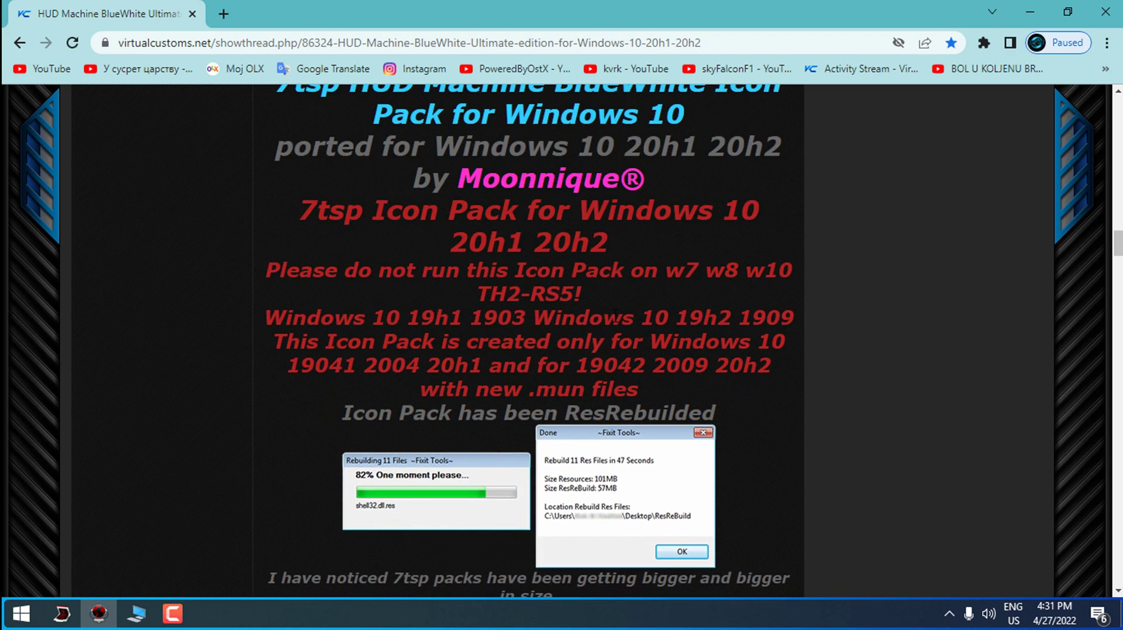
{"action": "left_click_drag", "start_coordinate": [267, 262], "coordinate": [717, 423]}
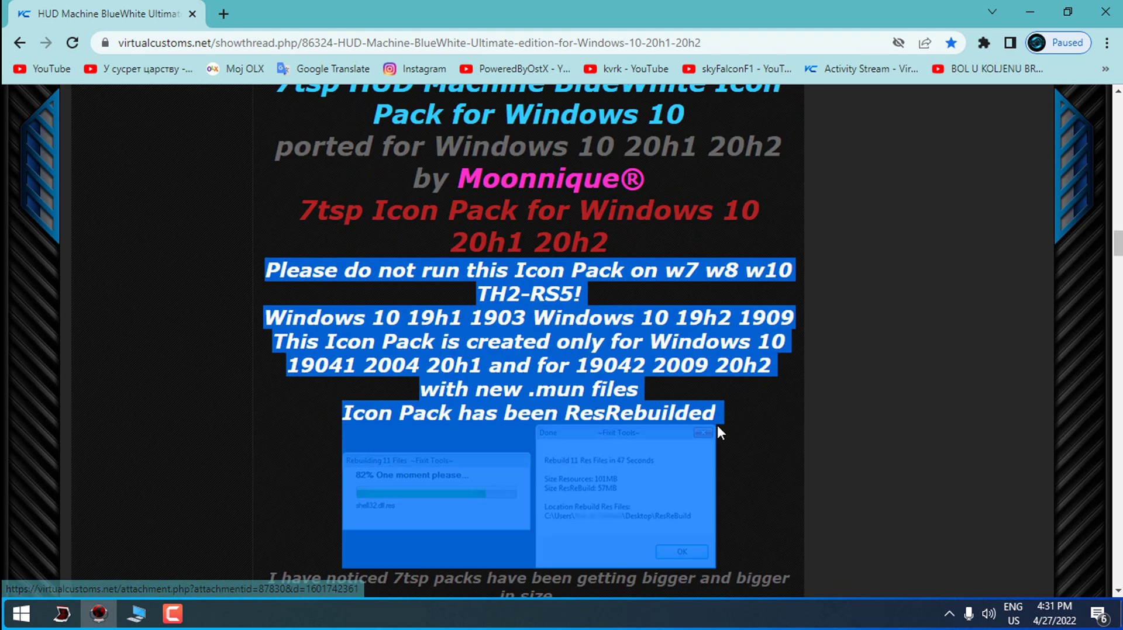
{"action": "left_click", "coordinate": [747, 400]}
{"action": "scroll", "coordinate": [725, 386], "scroll_direction": "down", "scroll_amount": 6}
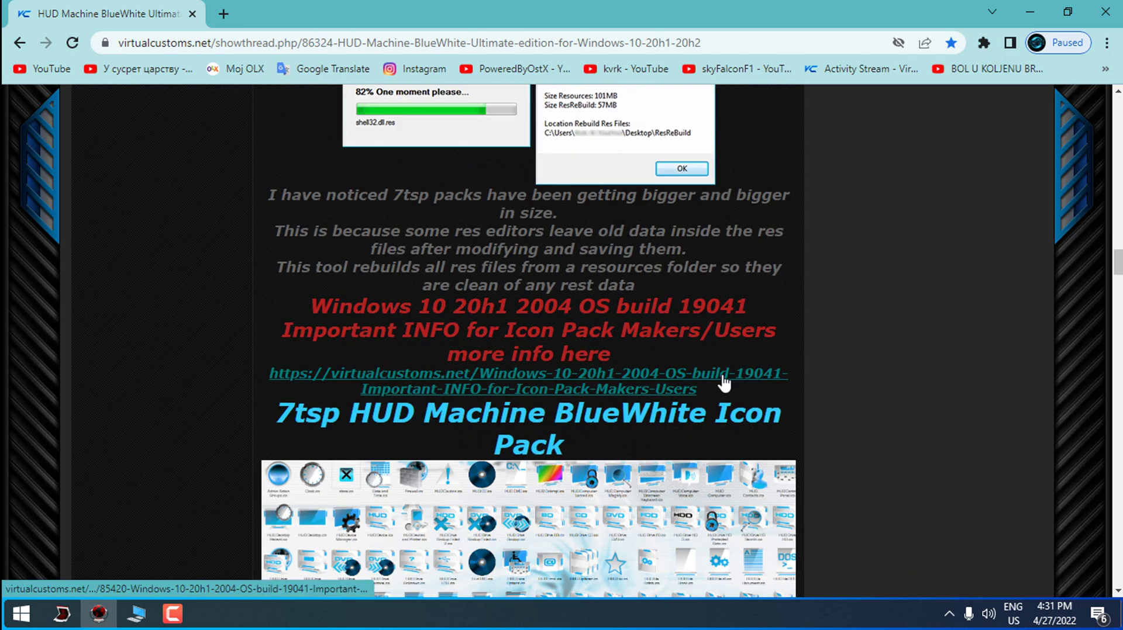
{"action": "scroll", "coordinate": [726, 383], "scroll_direction": "down", "scroll_amount": 20}
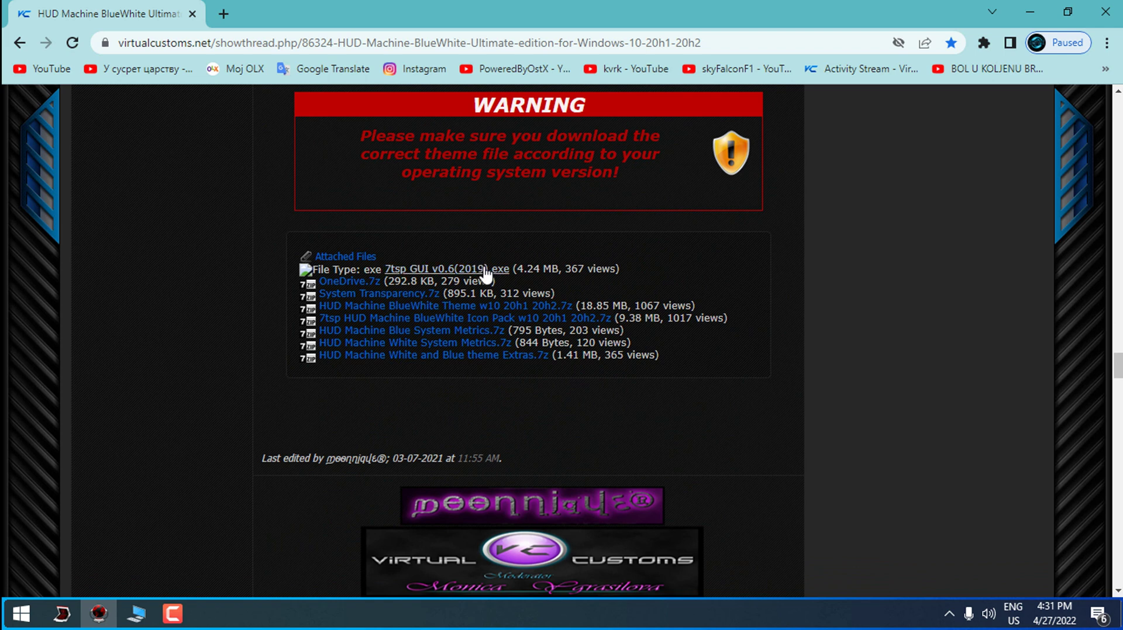
Download 7tsp GUI v0.6(2019).exe plus the BlueWhite theme, icon pack and White and Blue Extras archives
{"action": "left_click", "coordinate": [485, 271]}
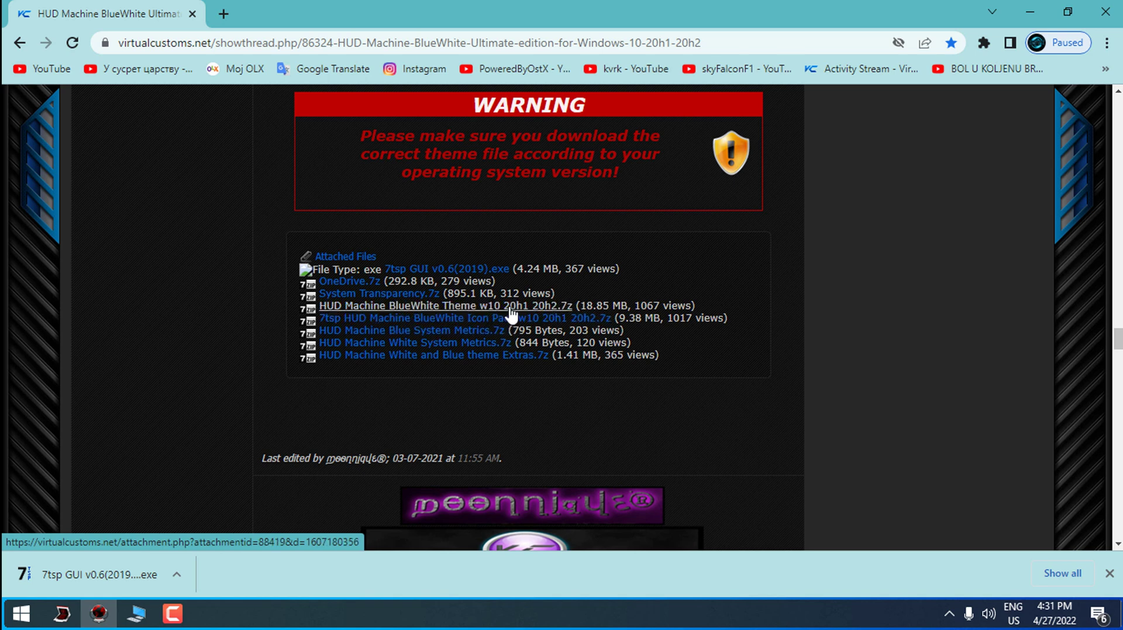
{"action": "left_click", "coordinate": [536, 308]}
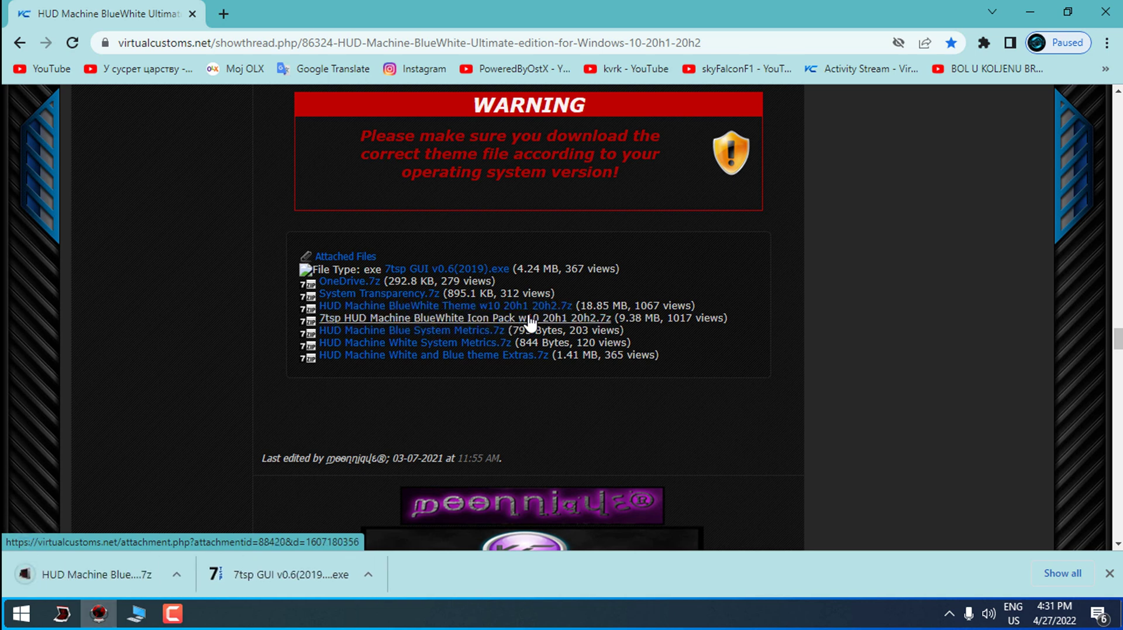
{"action": "left_click", "coordinate": [529, 320]}
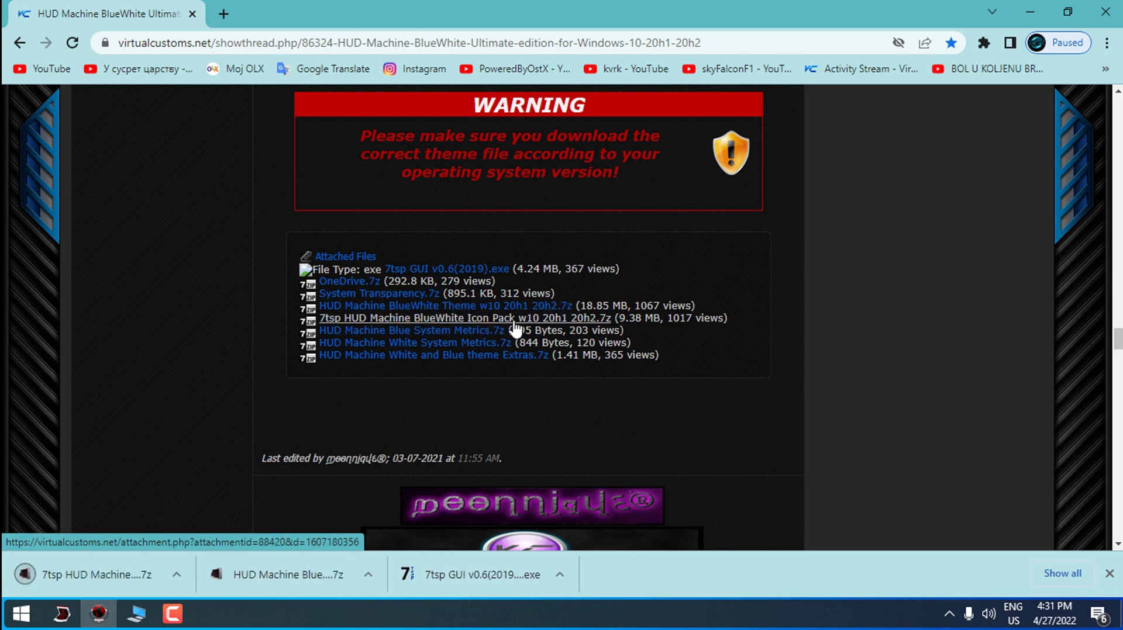
{"action": "left_click", "coordinate": [472, 356]}
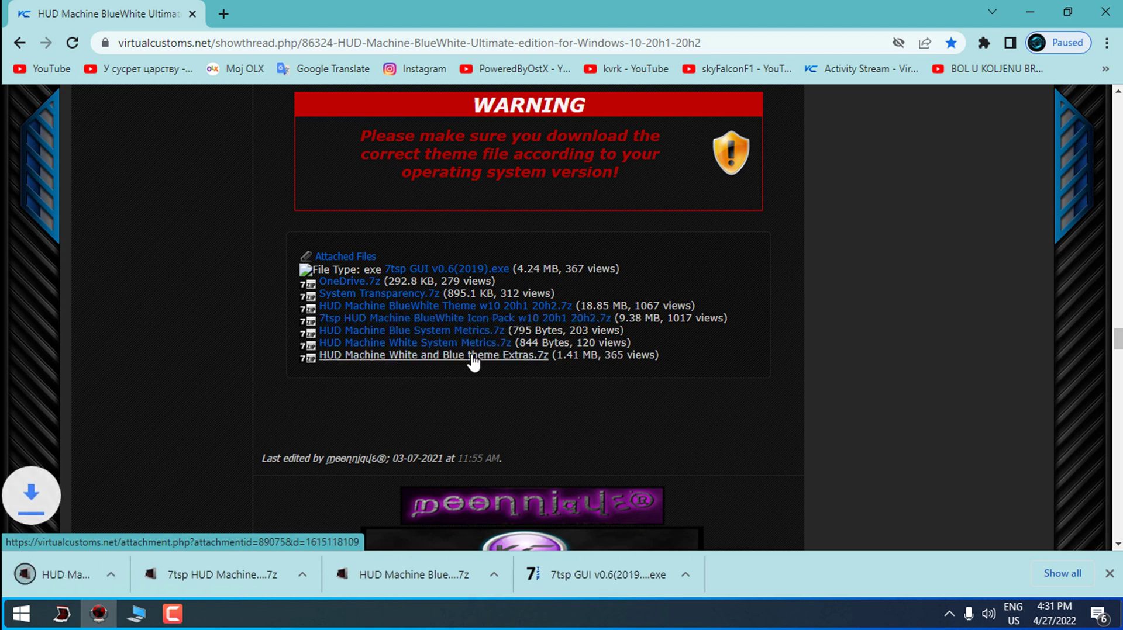
Copy the Extras, icon pack and BlueWhite theme archives from the download bar onto the desktop
{"action": "double_click", "coordinate": [632, 16]}
{"action": "left_click_drag", "start_coordinate": [345, 436], "coordinate": [51, 67]}
{"action": "left_click_drag", "start_coordinate": [532, 424], "coordinate": [75, 126]}
{"action": "left_click_drag", "start_coordinate": [748, 425], "coordinate": [132, 231]}
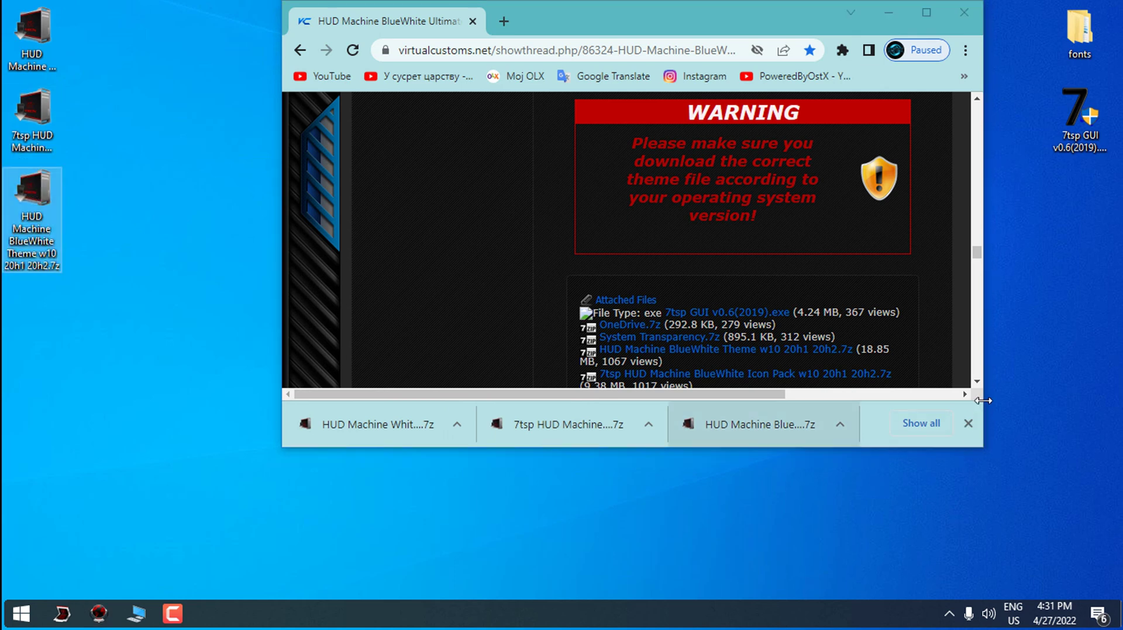
Copy 7tsp GUI v0.6(2019) (1).exe onto the desktop from the chrome://downloads page
{"action": "left_click_drag", "start_coordinate": [982, 400], "coordinate": [1103, 402]}
{"action": "left_click", "coordinate": [1041, 424]}
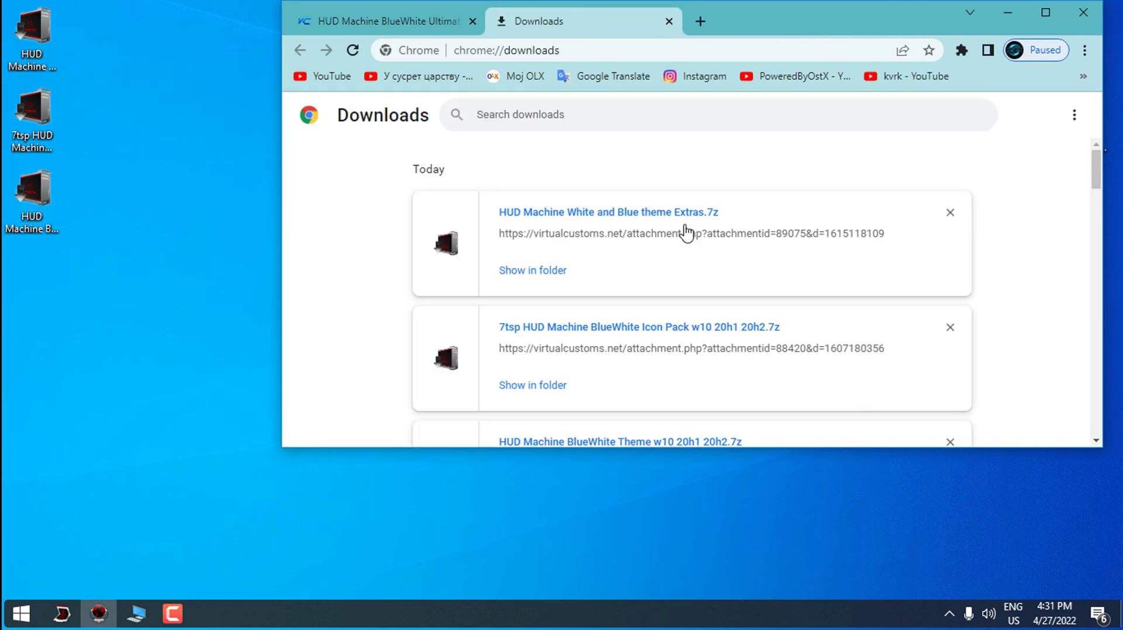
{"action": "scroll", "coordinate": [687, 234], "scroll_direction": "down", "scroll_amount": 4}
{"action": "left_click_drag", "start_coordinate": [569, 342], "coordinate": [132, 281]}
Close Chrome and move the 7tsp GUI executable to the middle of the desktop
{"action": "left_click", "coordinate": [1076, 20]}
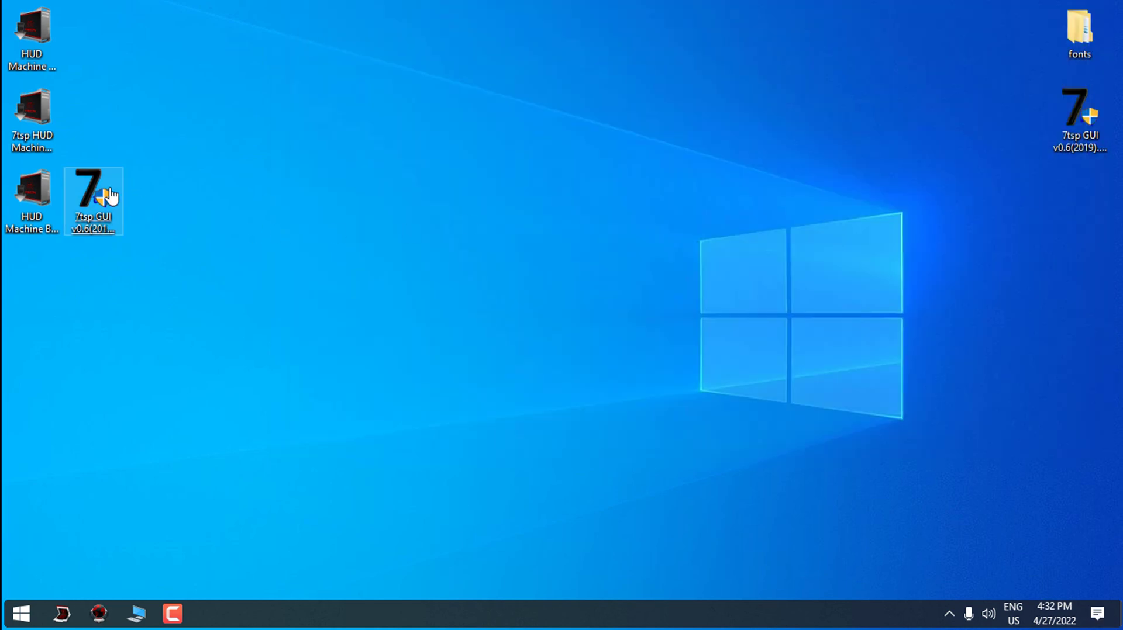
{"action": "left_click_drag", "start_coordinate": [105, 200], "coordinate": [475, 131]}
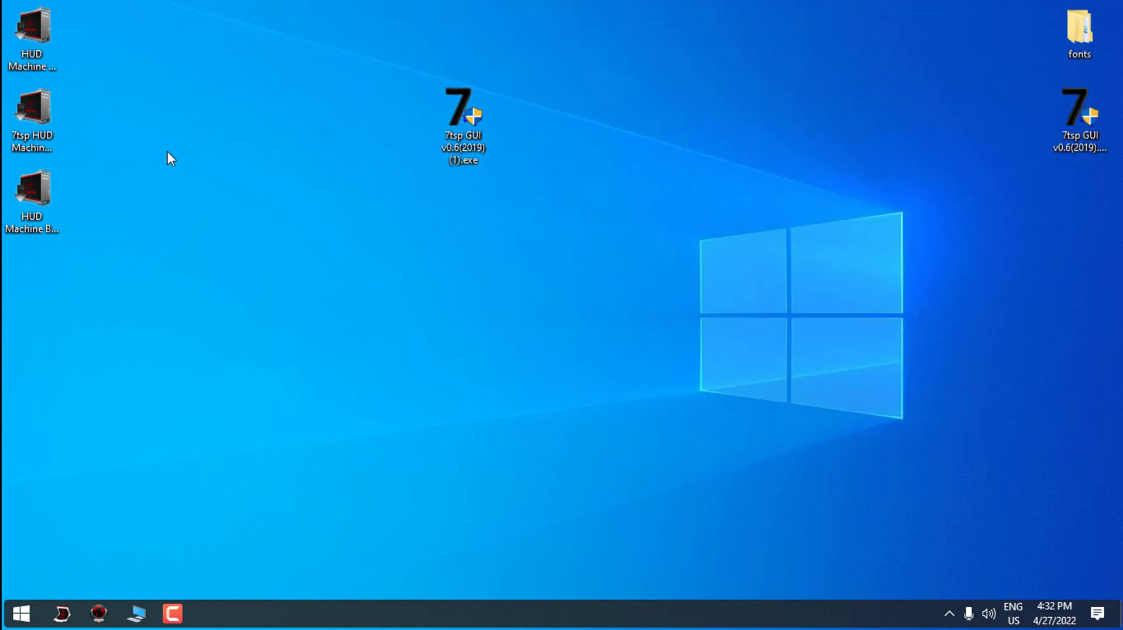
{"action": "left_click", "coordinate": [42, 44]}
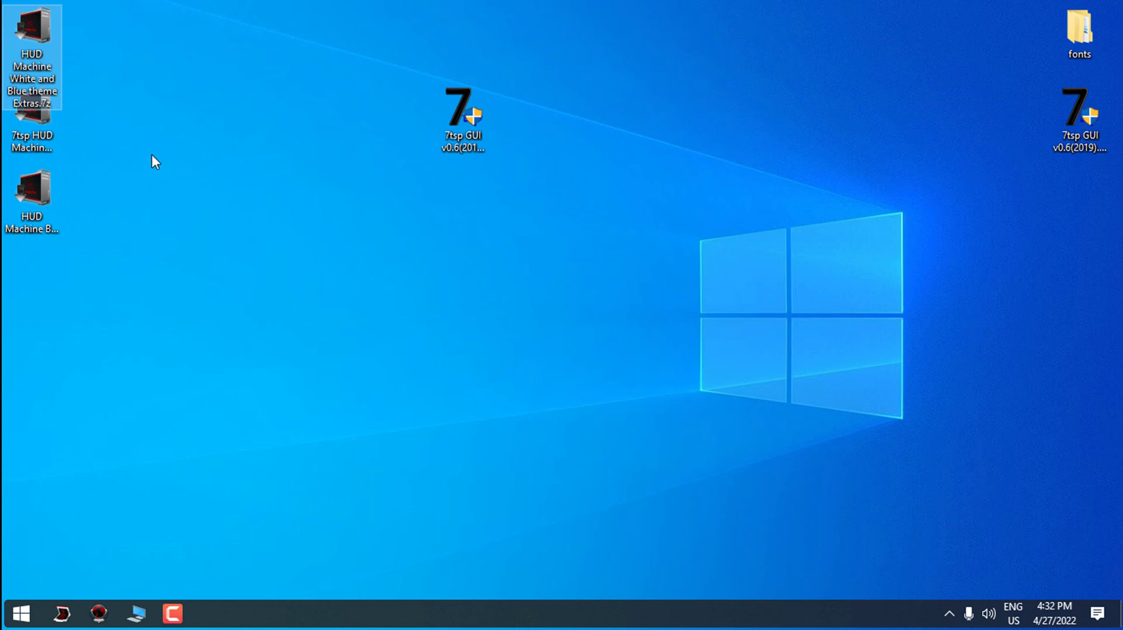
{"action": "mouse_move", "coordinate": [51, 132]}
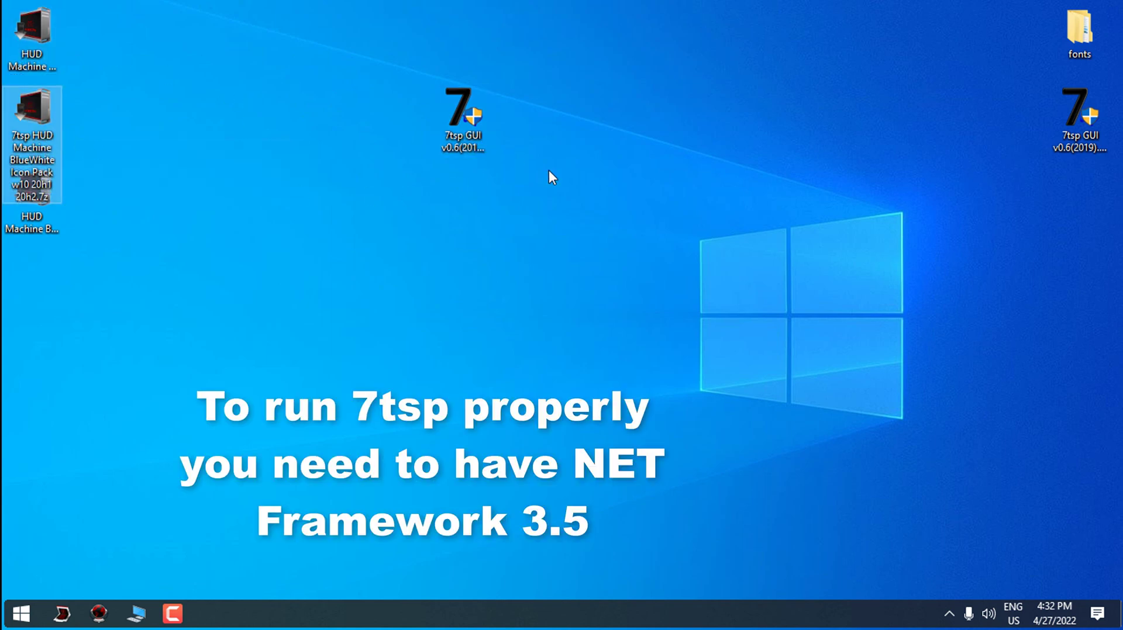
Disable the Avast shields permanently from its tray icon menu
{"action": "left_click", "coordinate": [948, 614]}
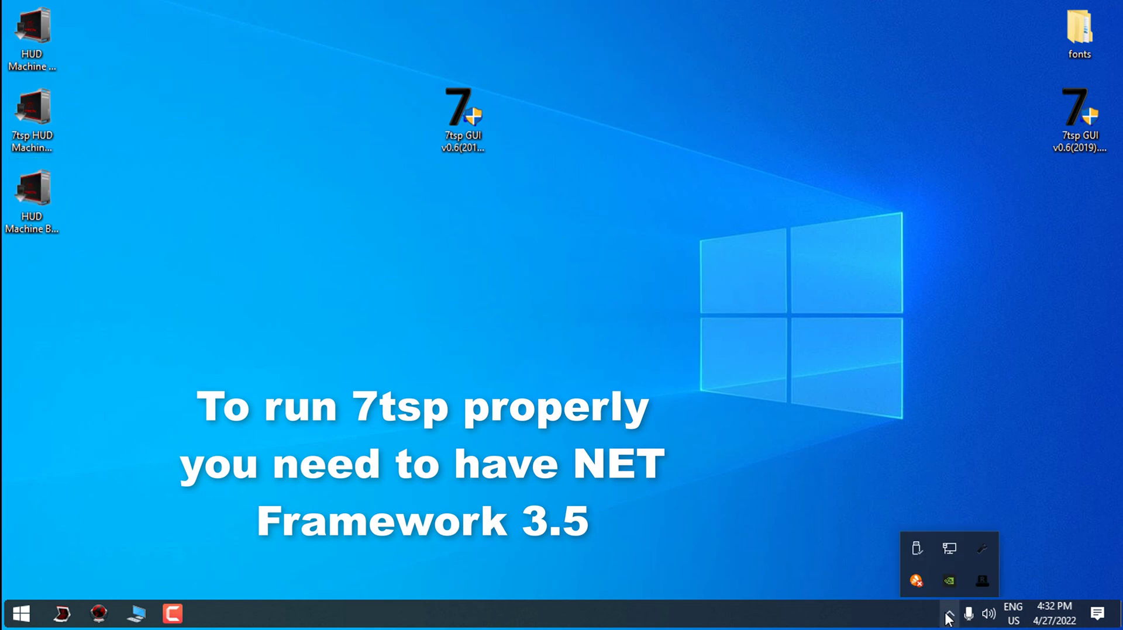
{"action": "right_click", "coordinate": [916, 582]}
{"action": "mouse_move", "coordinate": [988, 470]}
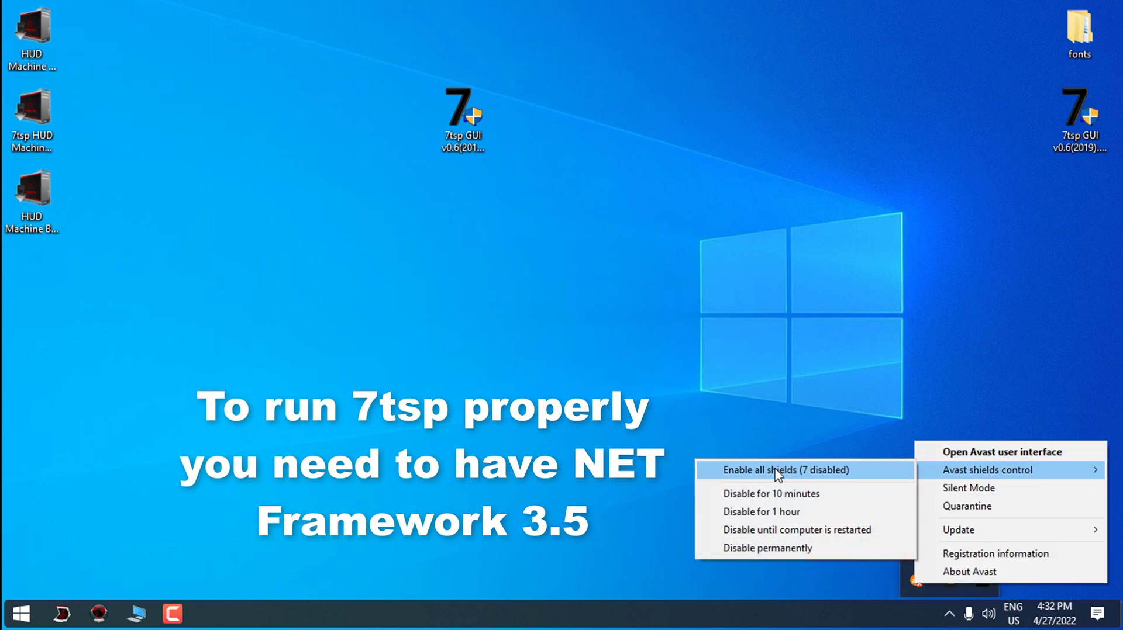
{"action": "left_click", "coordinate": [765, 551]}
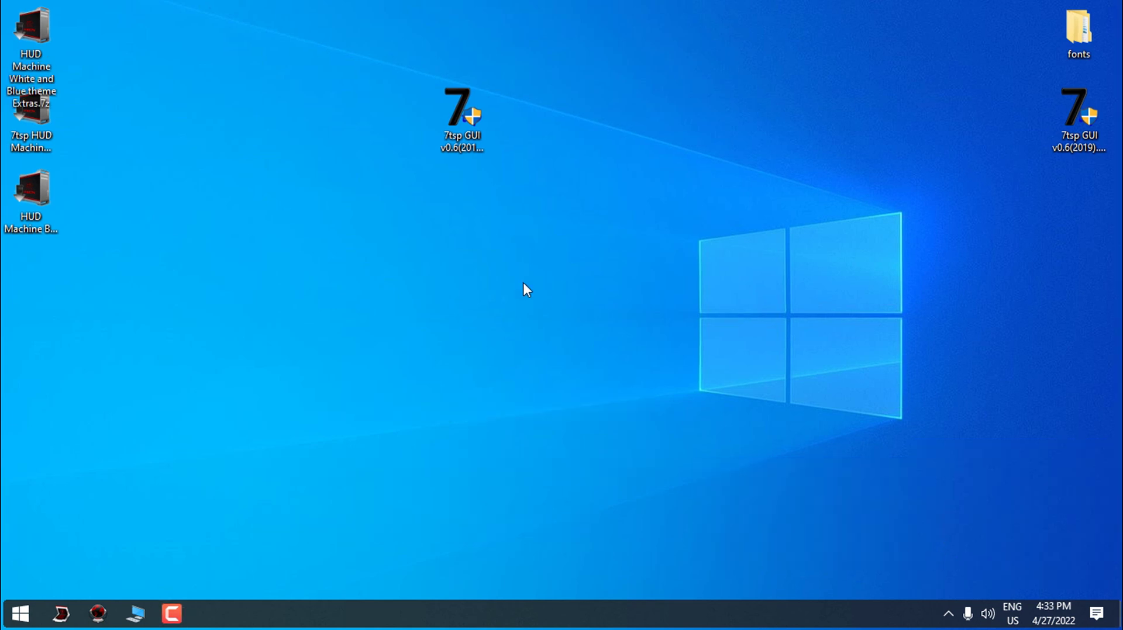
Run the 7tsp GUI as administrator, choosing Run anyway in SmartScreen
{"action": "left_click", "coordinate": [454, 115]}
{"action": "right_click", "coordinate": [454, 115]}
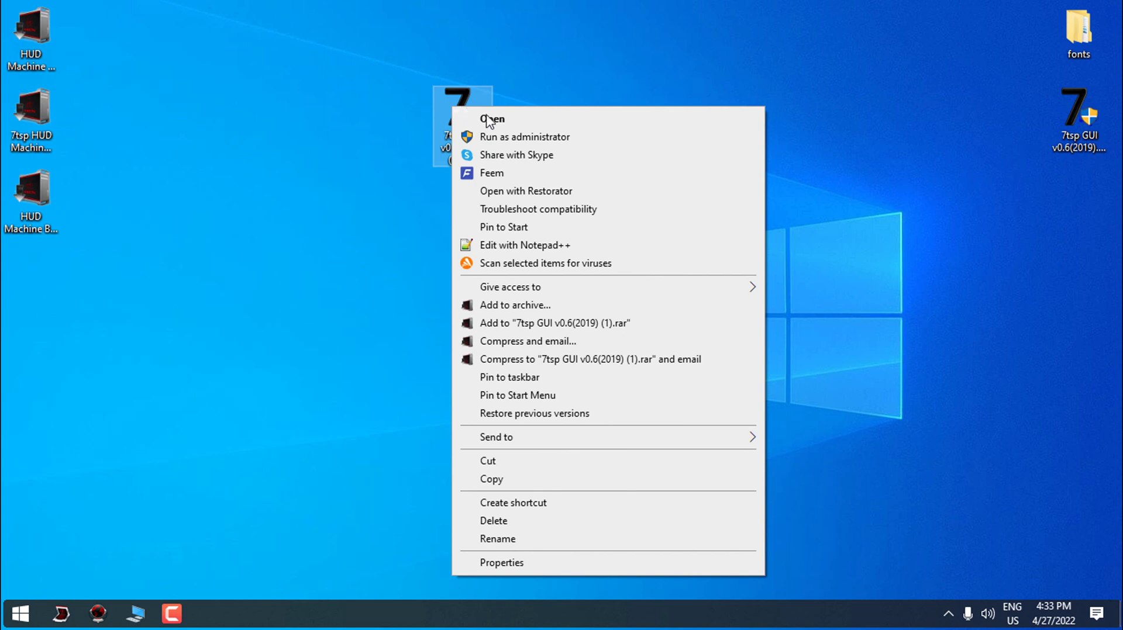
{"action": "left_click", "coordinate": [507, 139]}
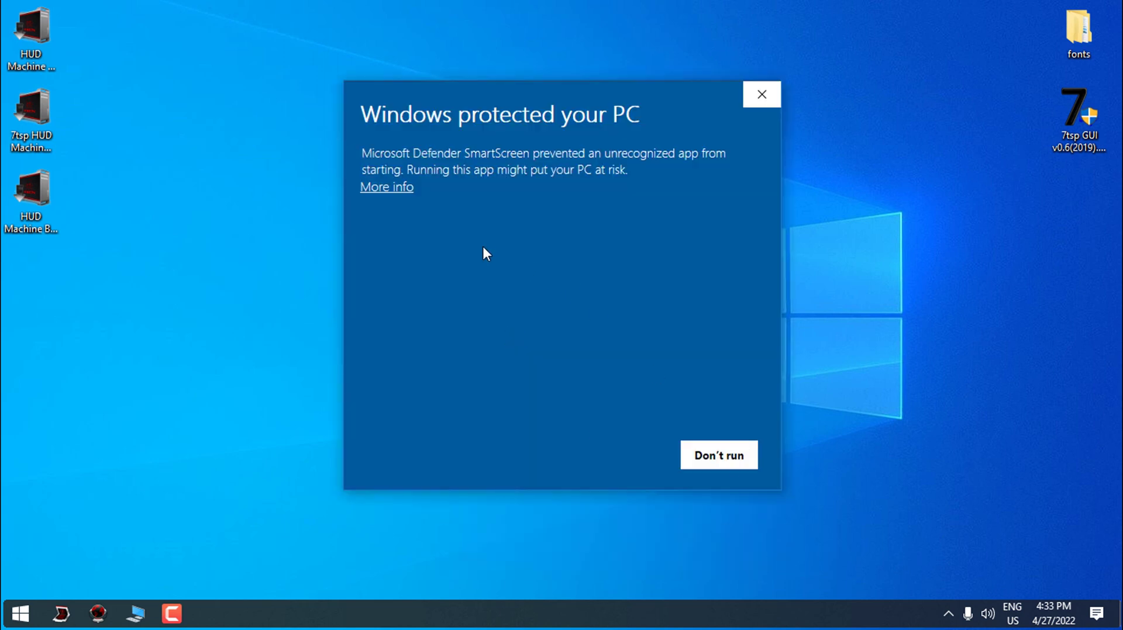
{"action": "left_click", "coordinate": [408, 188]}
{"action": "left_click", "coordinate": [597, 453]}
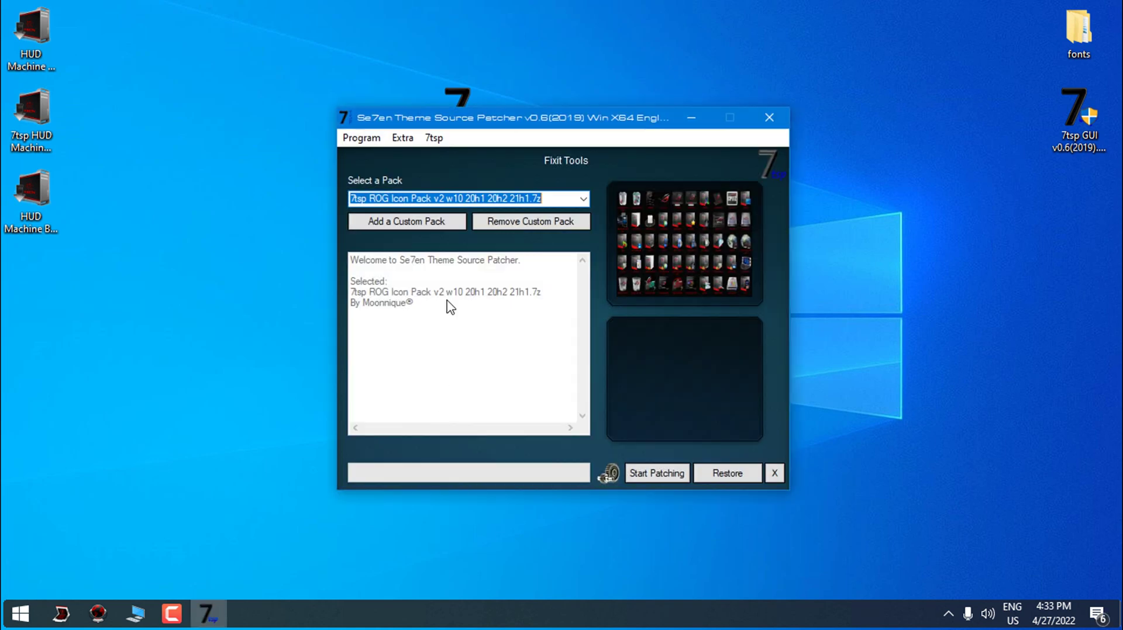
Add the 7tsp HUD Machine BlueWhite Icon Pack as a custom pack and save Extra > Options
{"action": "left_click", "coordinate": [440, 223]}
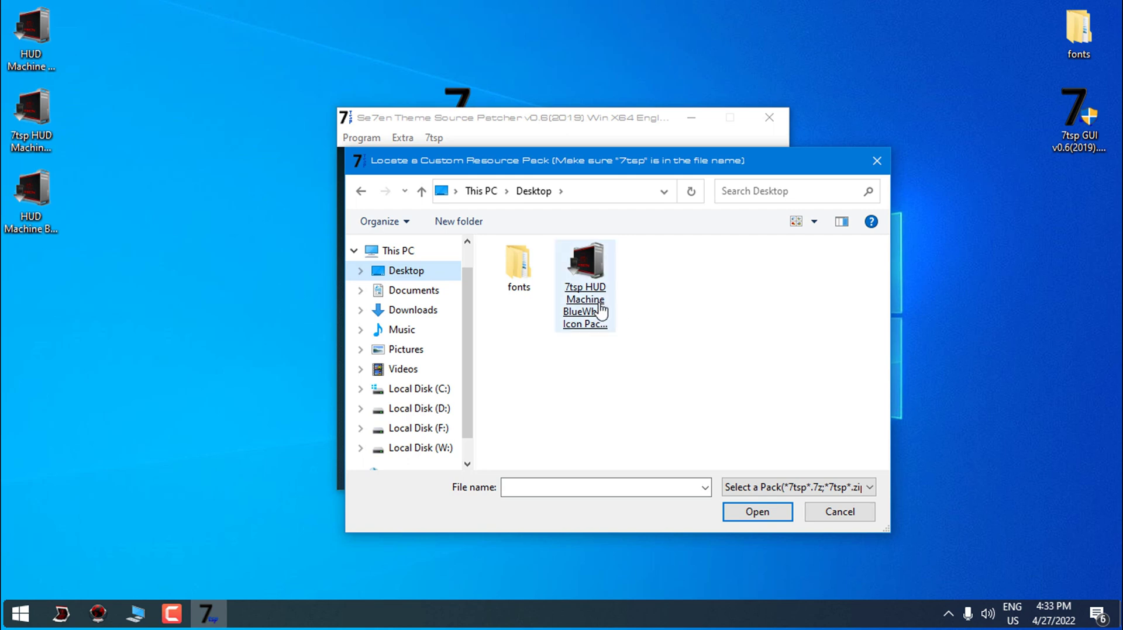
{"action": "double_click", "coordinate": [601, 317]}
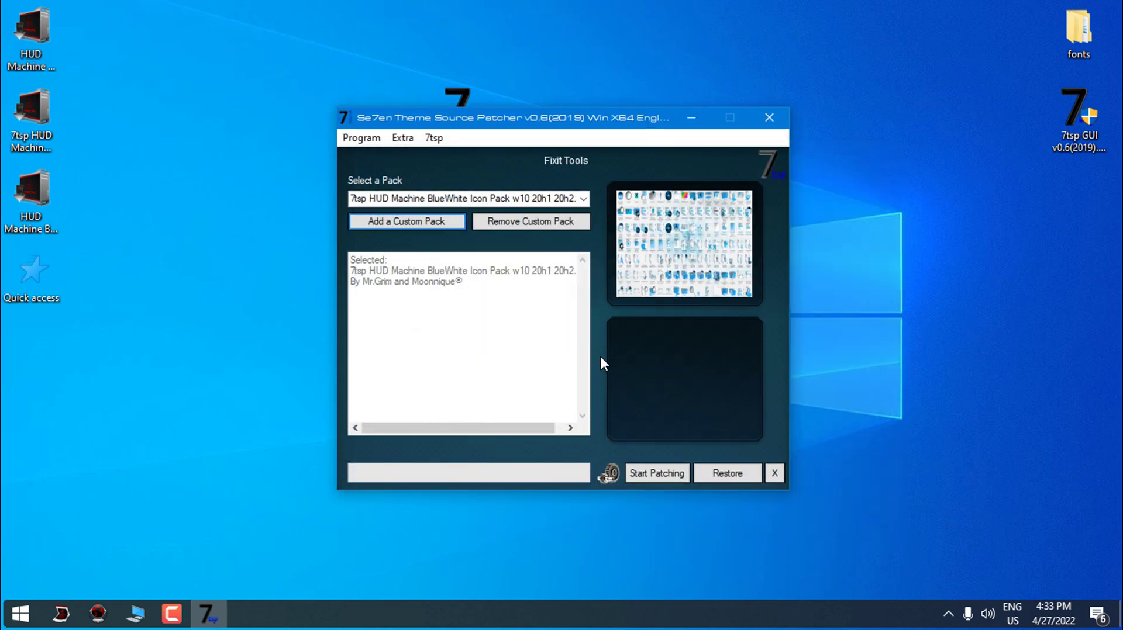
{"action": "left_click", "coordinate": [400, 135]}
{"action": "left_click", "coordinate": [416, 157]}
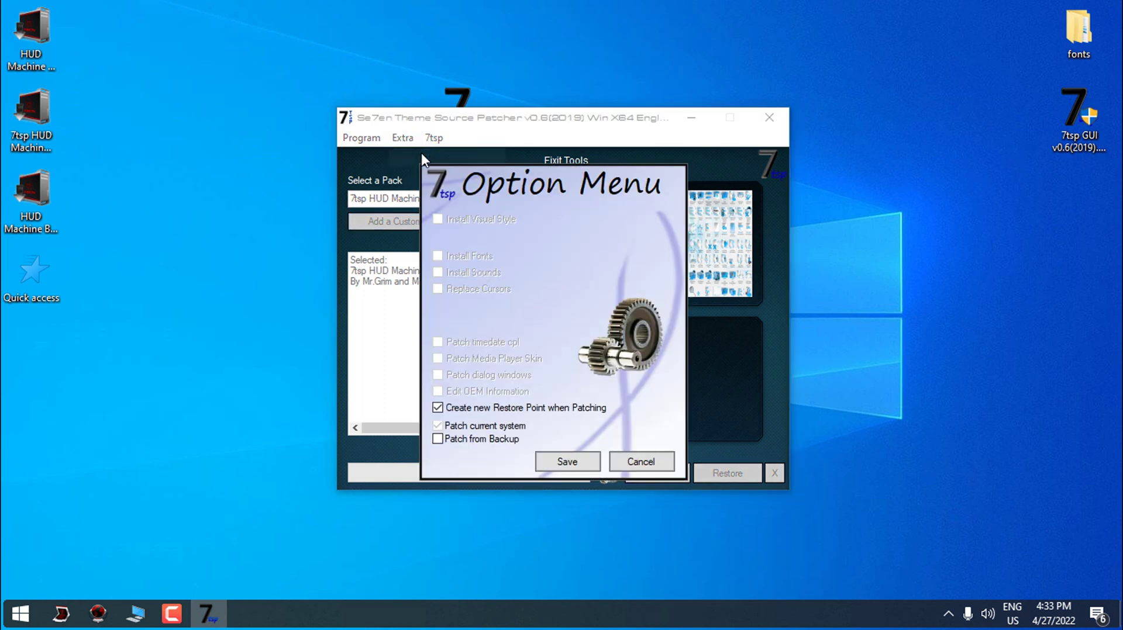
{"action": "left_click", "coordinate": [591, 467]}
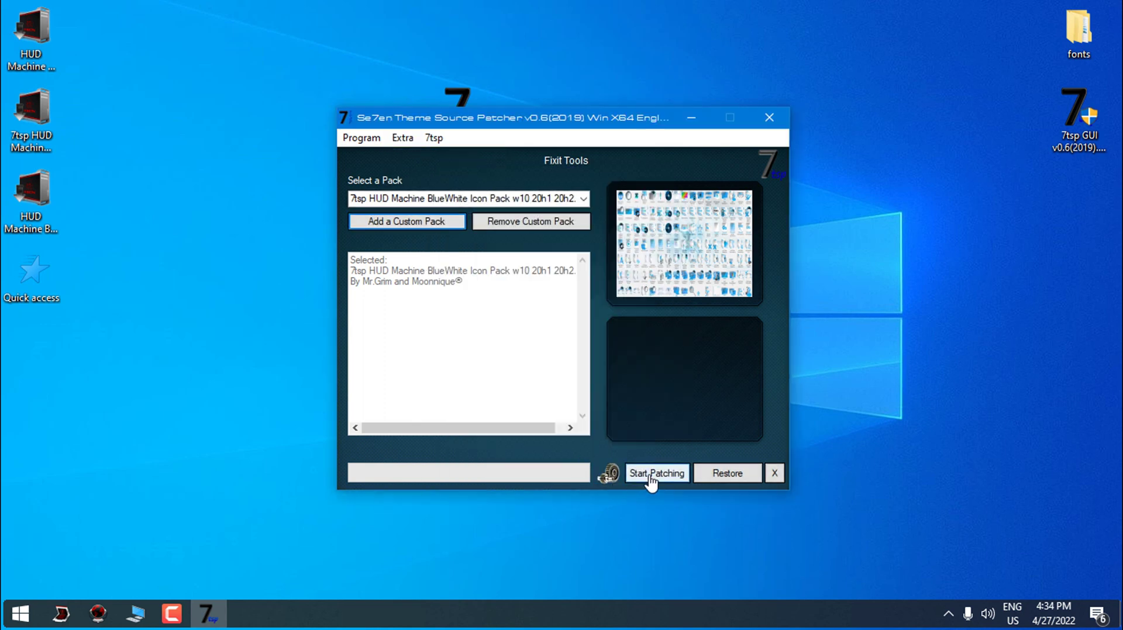
Start patching with the BlueWhite pack, confirm Yes, then open This PC once 20 files are patched
{"action": "left_click", "coordinate": [650, 477]}
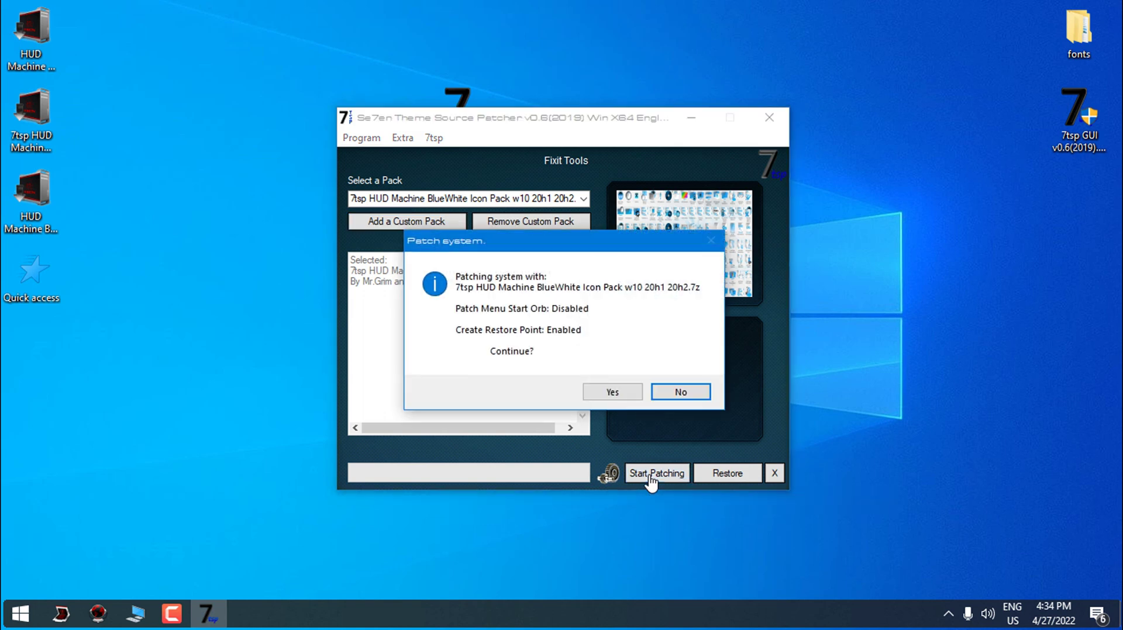
{"action": "left_click", "coordinate": [609, 392]}
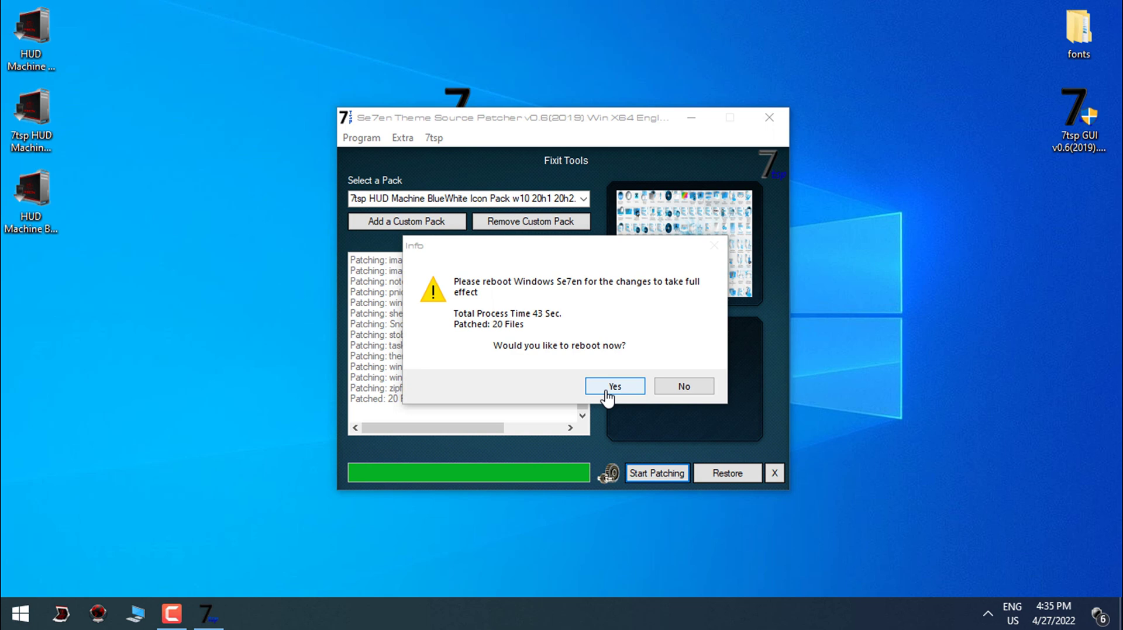
{"action": "left_click", "coordinate": [145, 610]}
Resize and reposition the This PC window, then close it to uncover the reboot prompt
{"action": "double_click", "coordinate": [460, 1]}
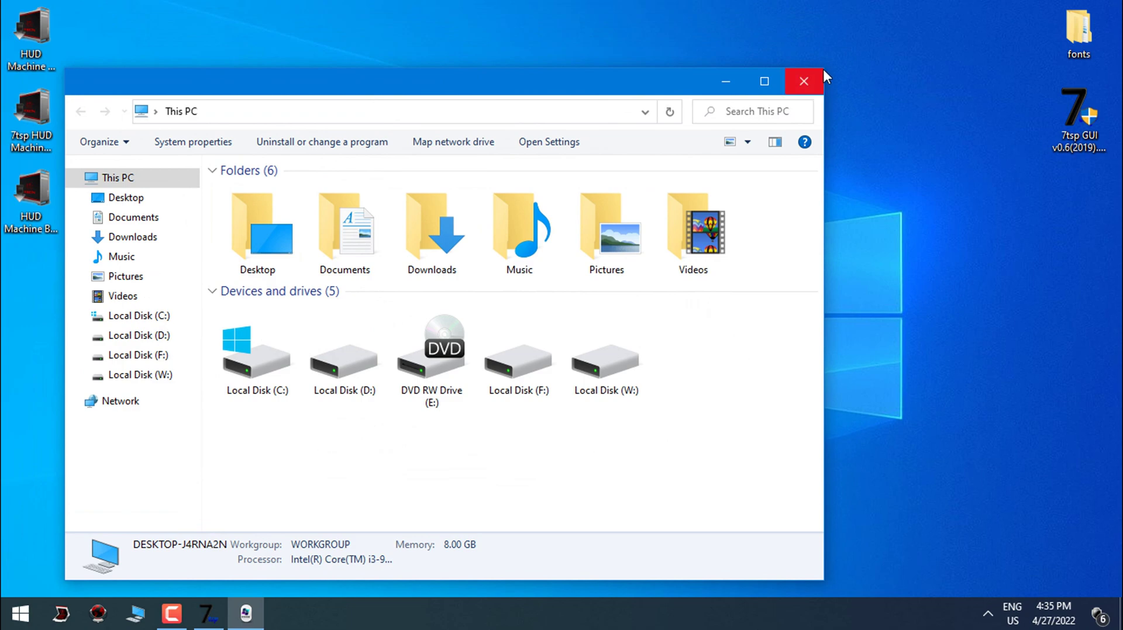
{"action": "mouse_move", "coordinate": [667, 87]}
{"action": "left_mouse_down"}
{"action": "mouse_move", "coordinate": [665, 409]}
{"action": "mouse_move", "coordinate": [597, 187]}
{"action": "mouse_move", "coordinate": [677, 80]}
{"action": "left_mouse_up"}
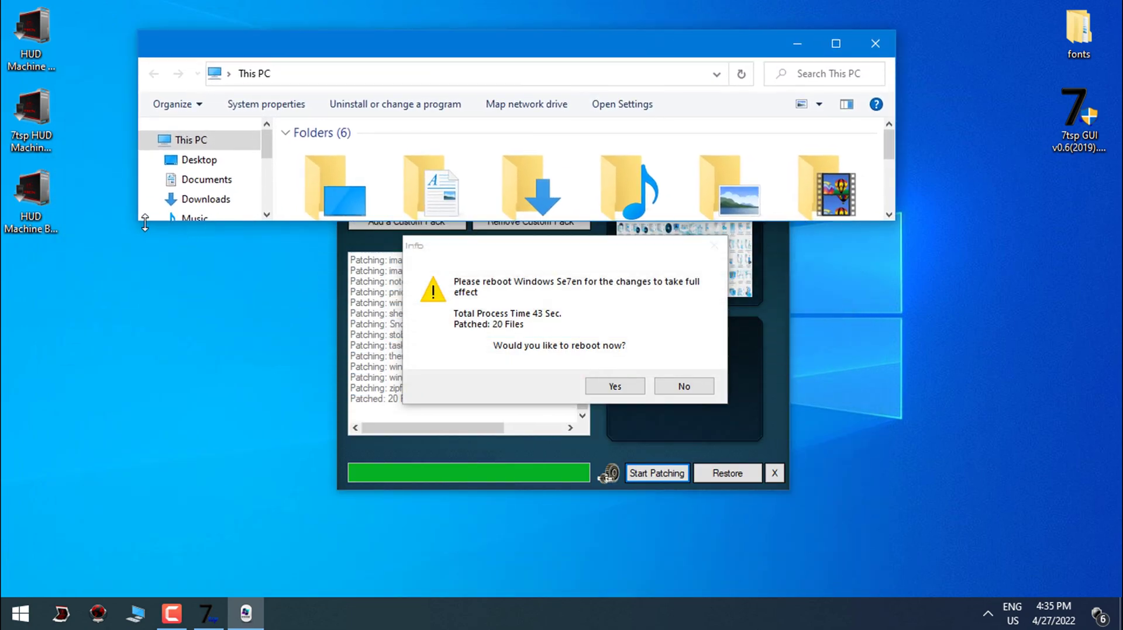
{"action": "left_click_drag", "start_coordinate": [143, 223], "coordinate": [179, 520]}
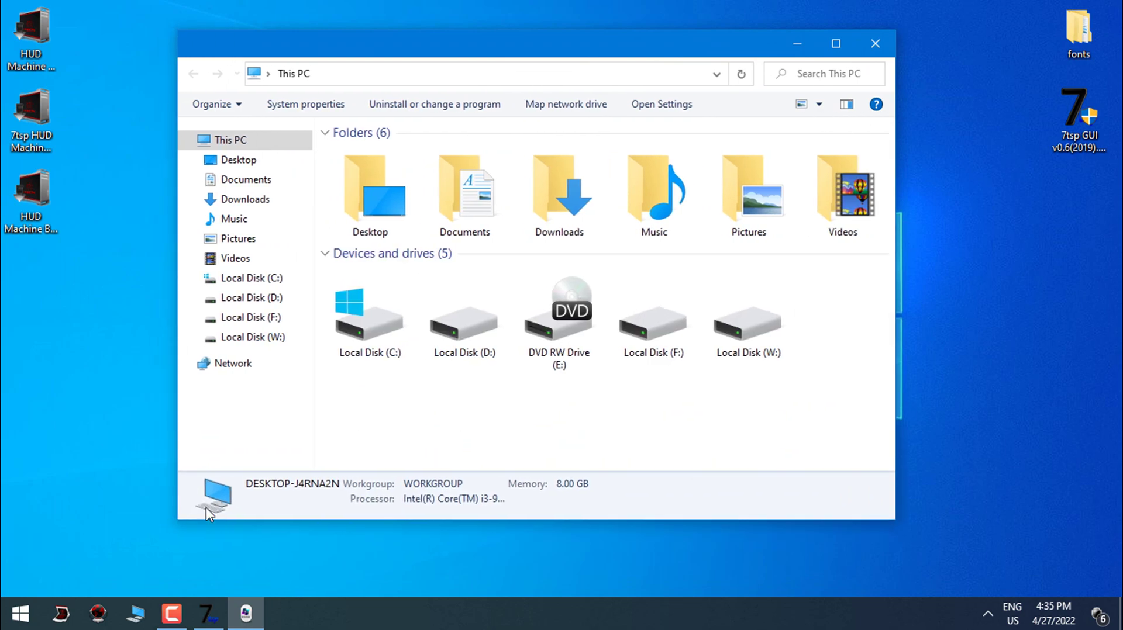
{"action": "left_click", "coordinate": [875, 46]}
Accept the reboot, dismiss the System patched message and refresh the desktop
{"action": "left_click", "coordinate": [611, 387]}
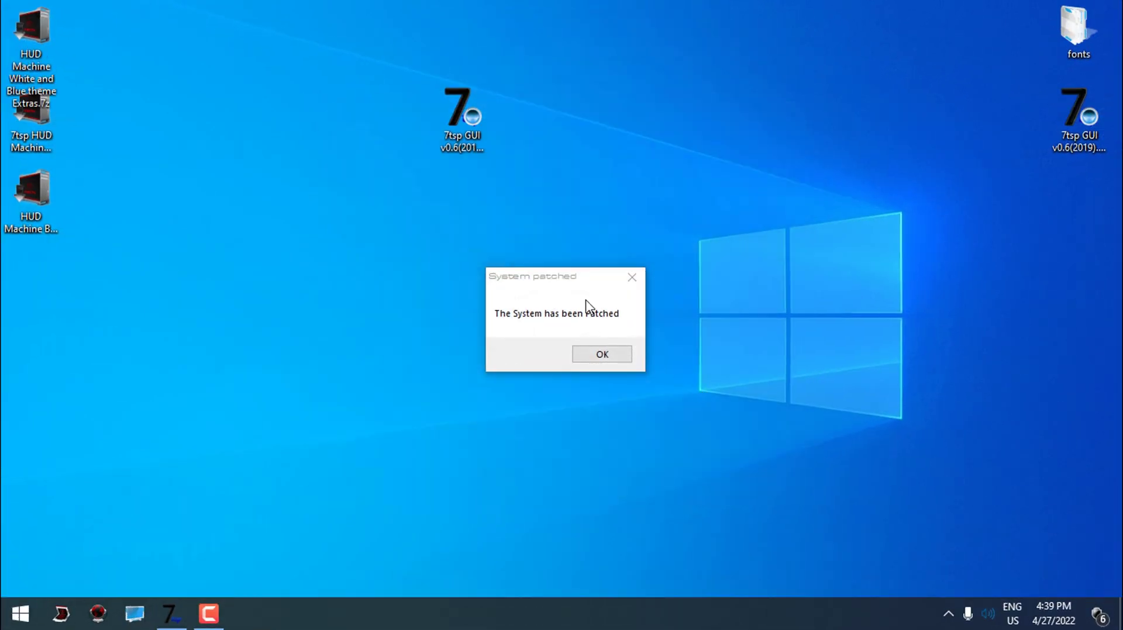
{"action": "left_click", "coordinate": [583, 318]}
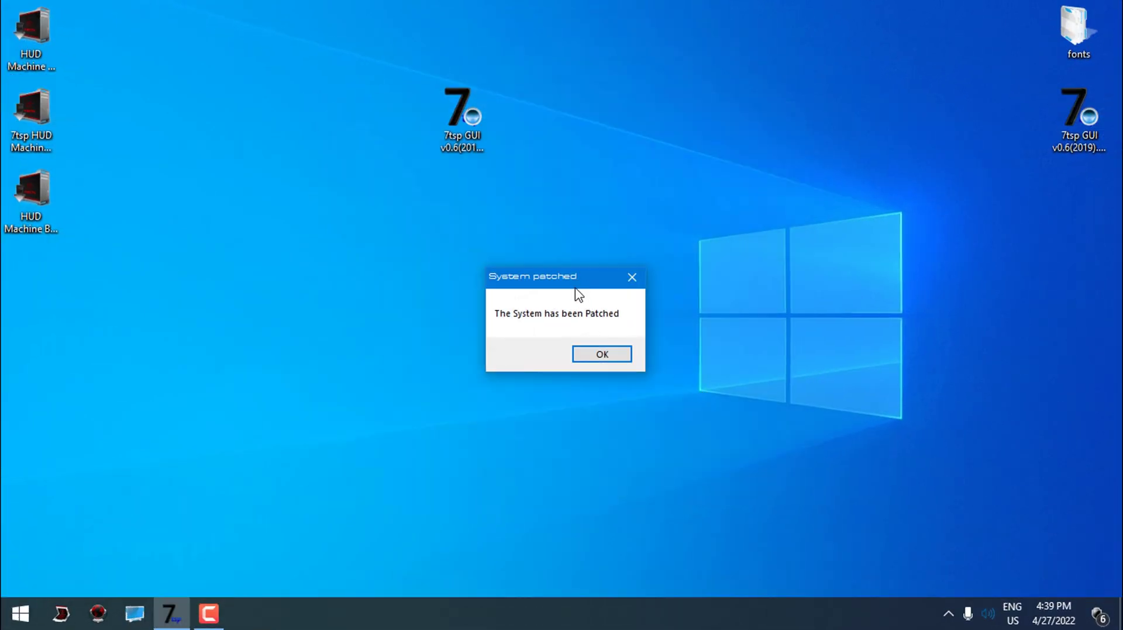
{"action": "left_click", "coordinate": [602, 356]}
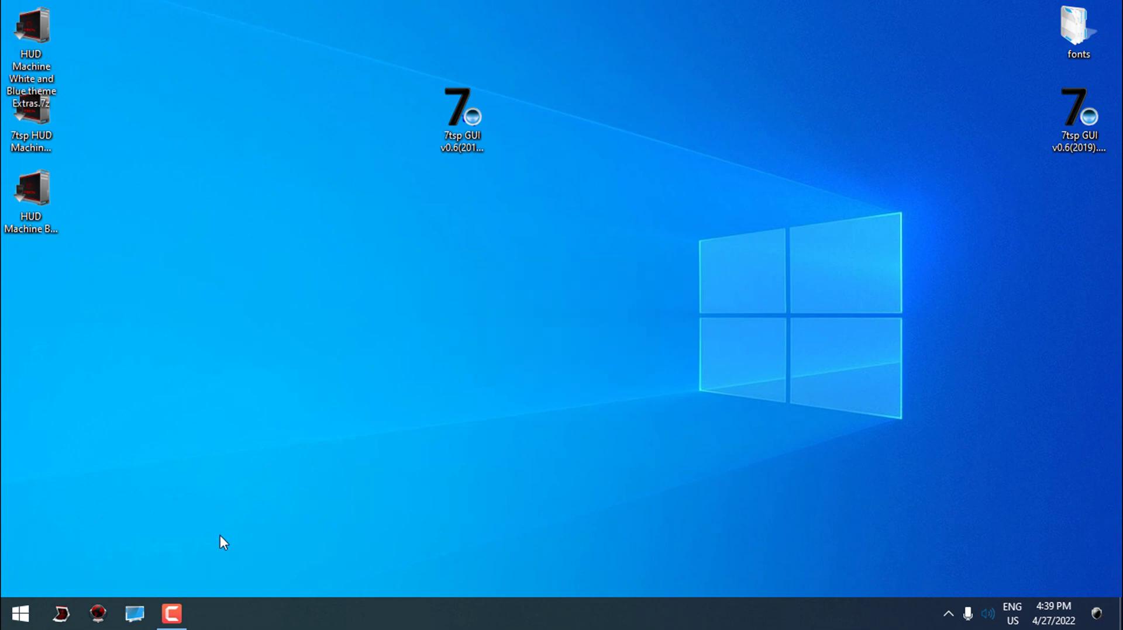
{"action": "right_click", "coordinate": [186, 395]}
{"action": "left_click", "coordinate": [206, 443]}
Check the new HUD icons in This PC and Local Disk (C:), then close Explorer
{"action": "left_click", "coordinate": [134, 614]}
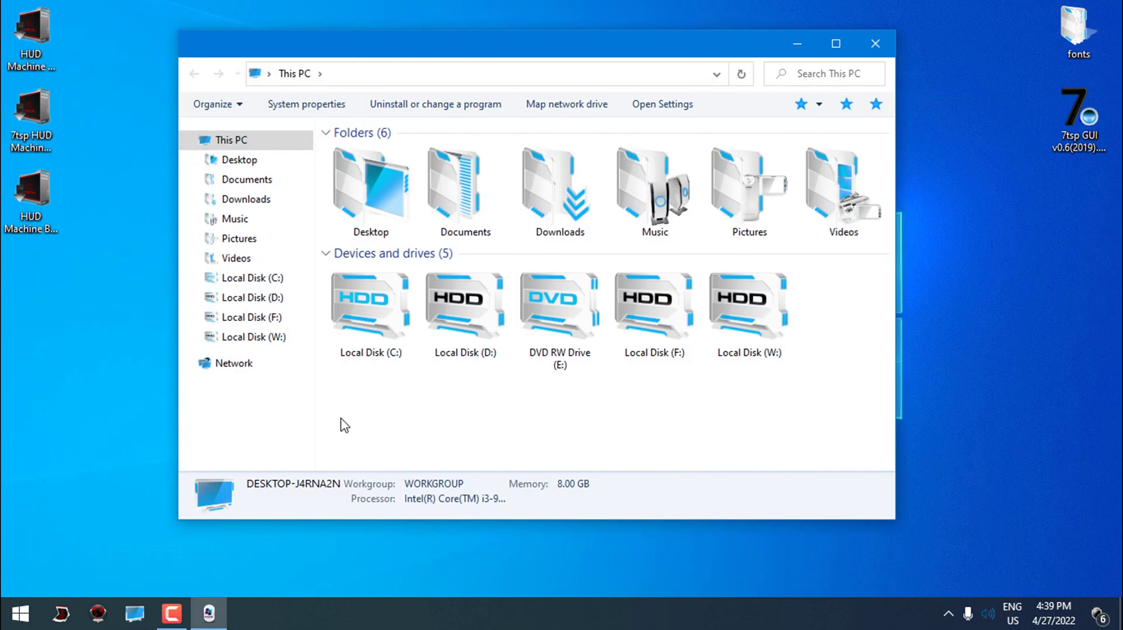
{"action": "double_click", "coordinate": [370, 307]}
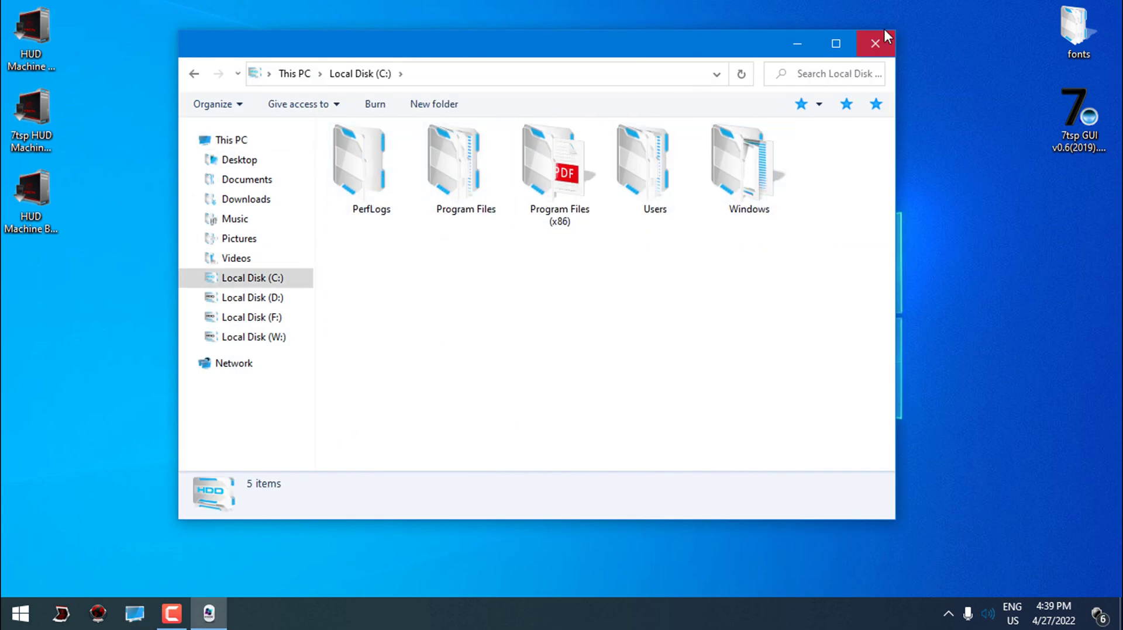
{"action": "left_click", "coordinate": [194, 74]}
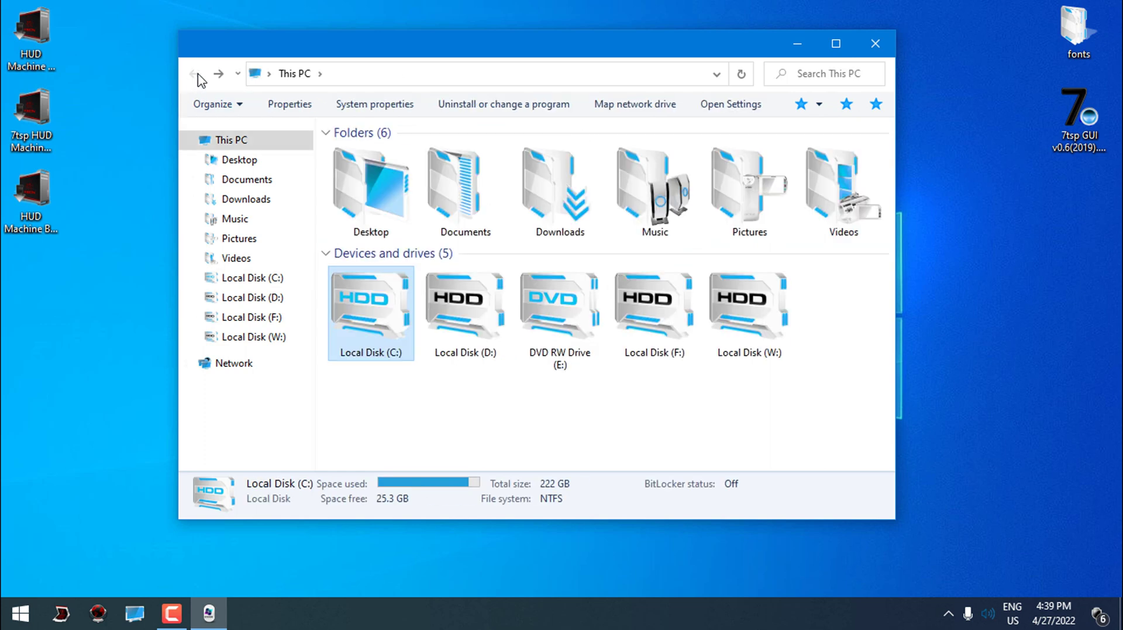
{"action": "left_click", "coordinate": [266, 279]}
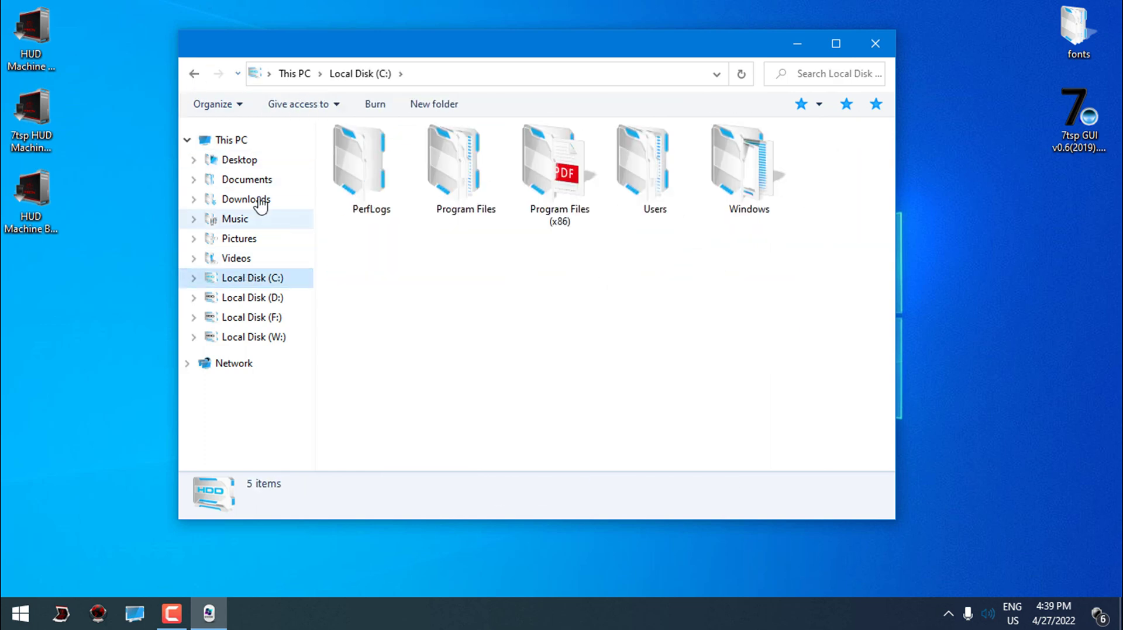
{"action": "left_click", "coordinate": [255, 146]}
{"action": "right_click", "coordinate": [567, 408]}
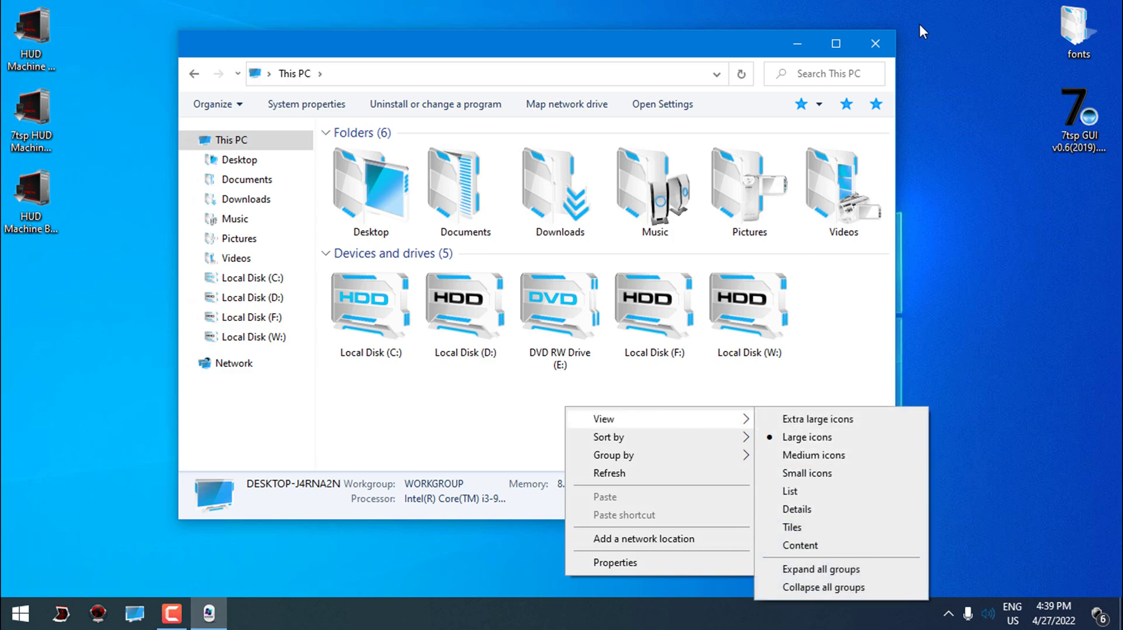
{"action": "left_click", "coordinate": [877, 53]}
{"action": "left_click", "coordinate": [877, 53]}
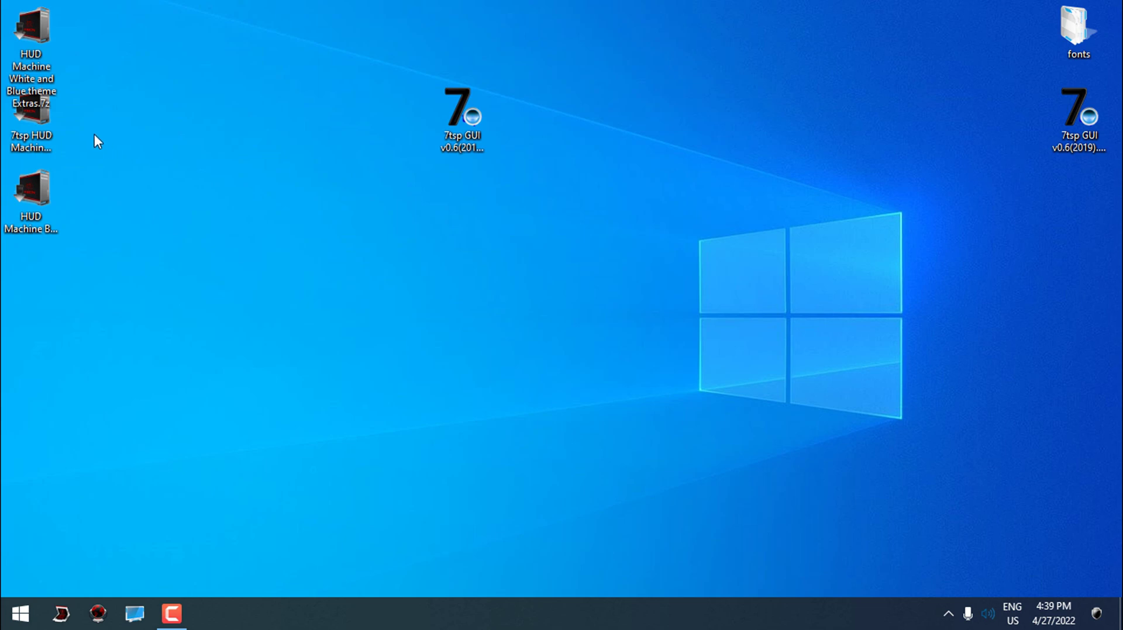
Extract the Extras .7z to its own folder and browse into HUD Machine Blue System Metrics
{"action": "right_click", "coordinate": [26, 36]}
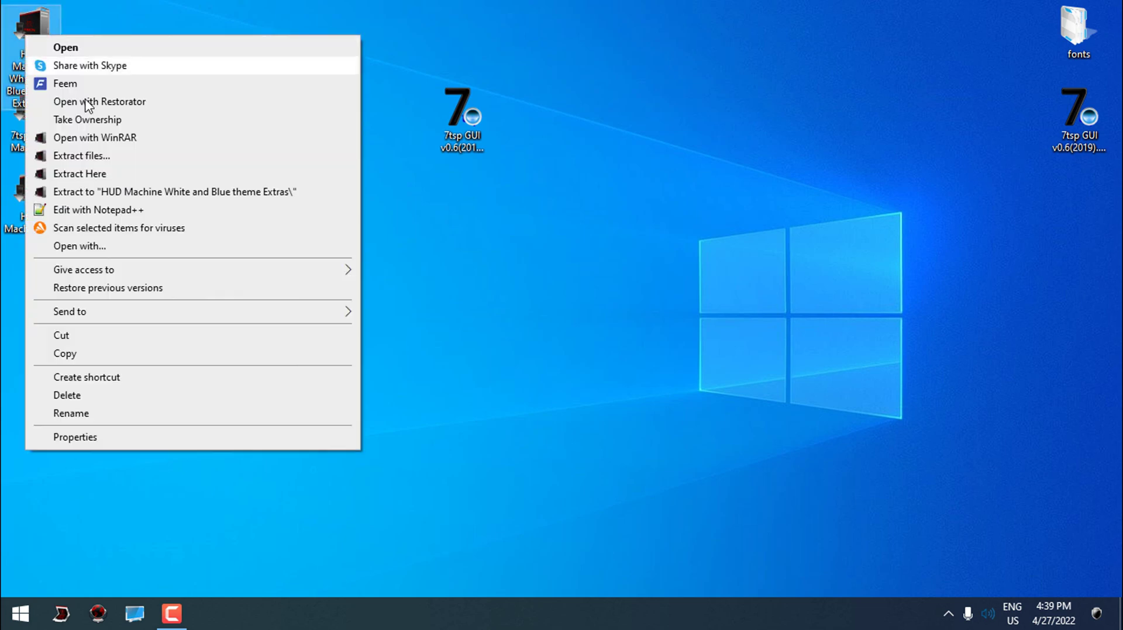
{"action": "left_click", "coordinate": [77, 193]}
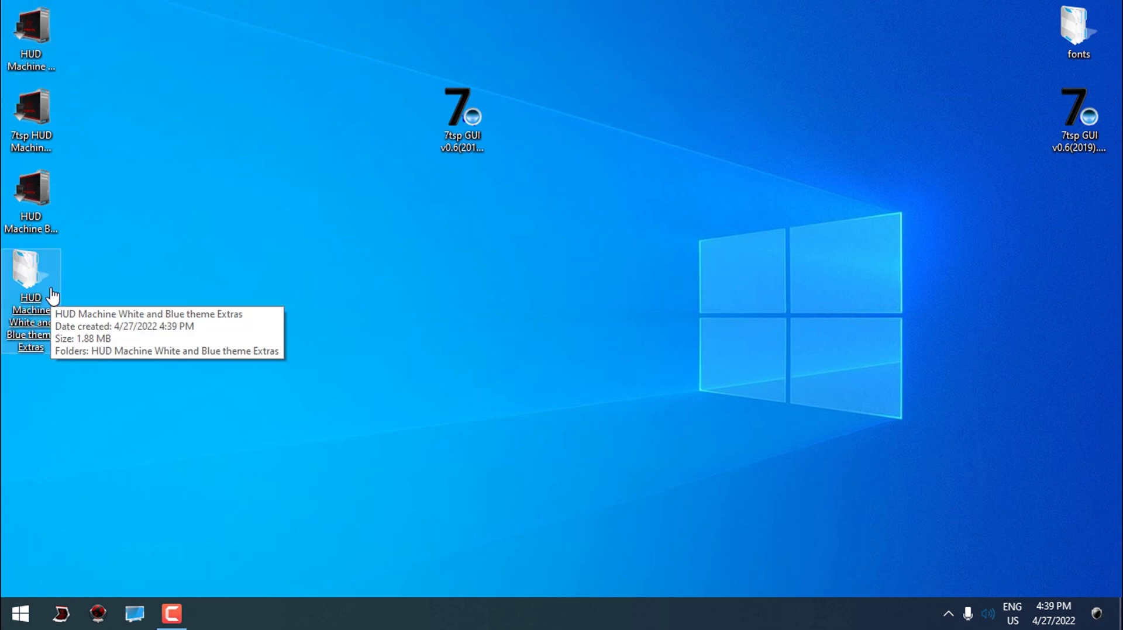
{"action": "double_click", "coordinate": [52, 296]}
{"action": "double_click", "coordinate": [370, 154]}
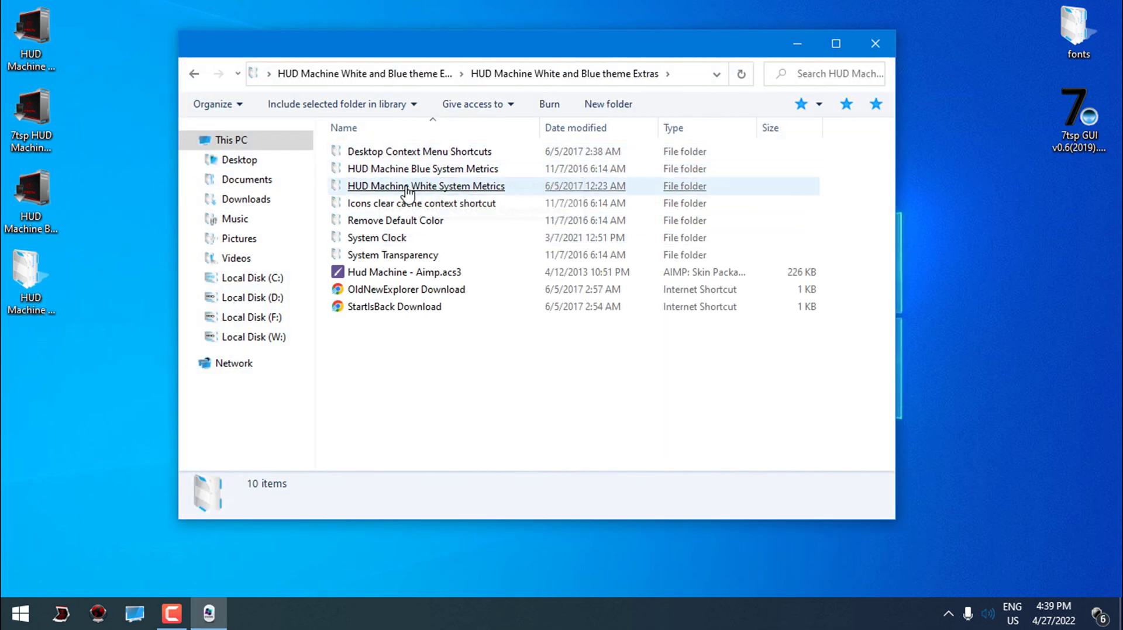
{"action": "double_click", "coordinate": [412, 171]}
{"action": "left_click", "coordinate": [397, 176]}
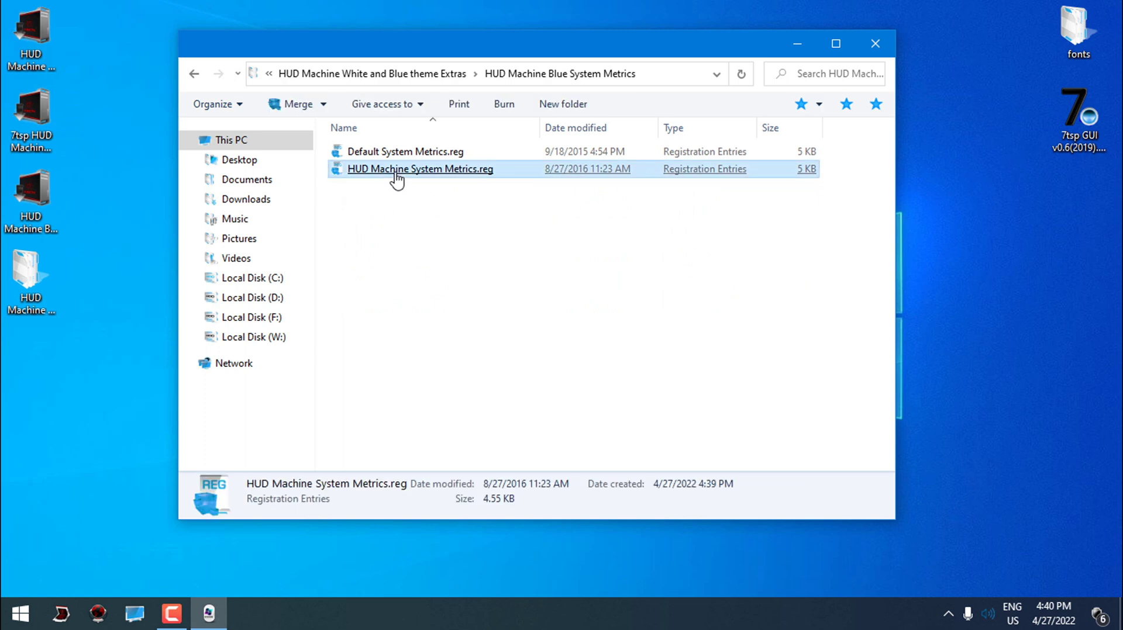
Merge the blue HUD Machine System Metrics .reg file into the registry and confirm
{"action": "right_click", "coordinate": [396, 179]}
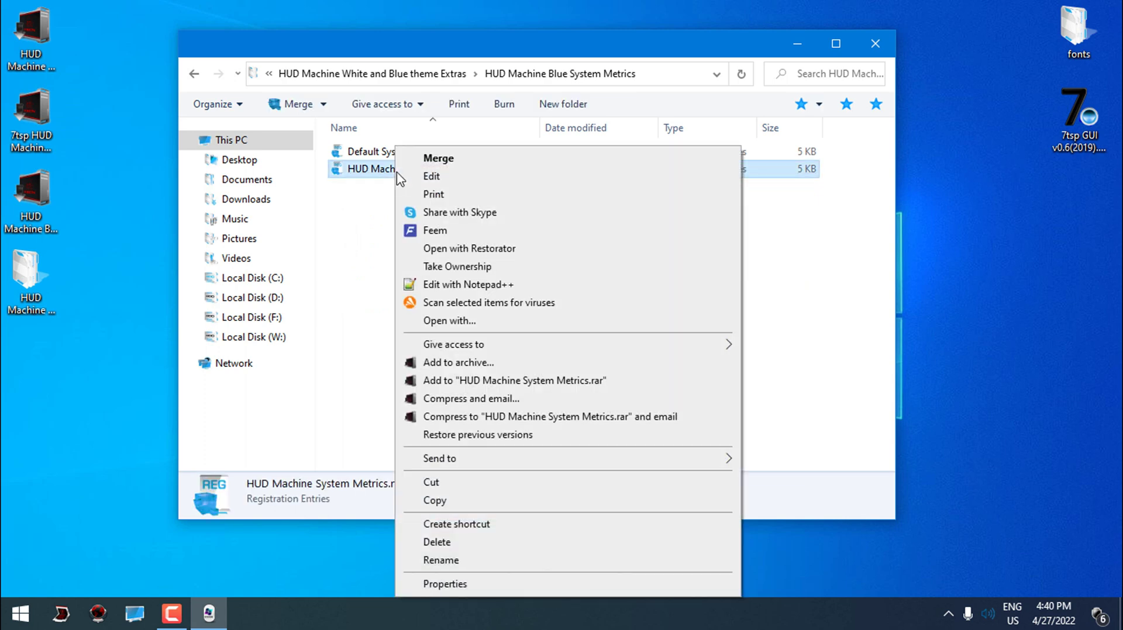
{"action": "left_click", "coordinate": [440, 160]}
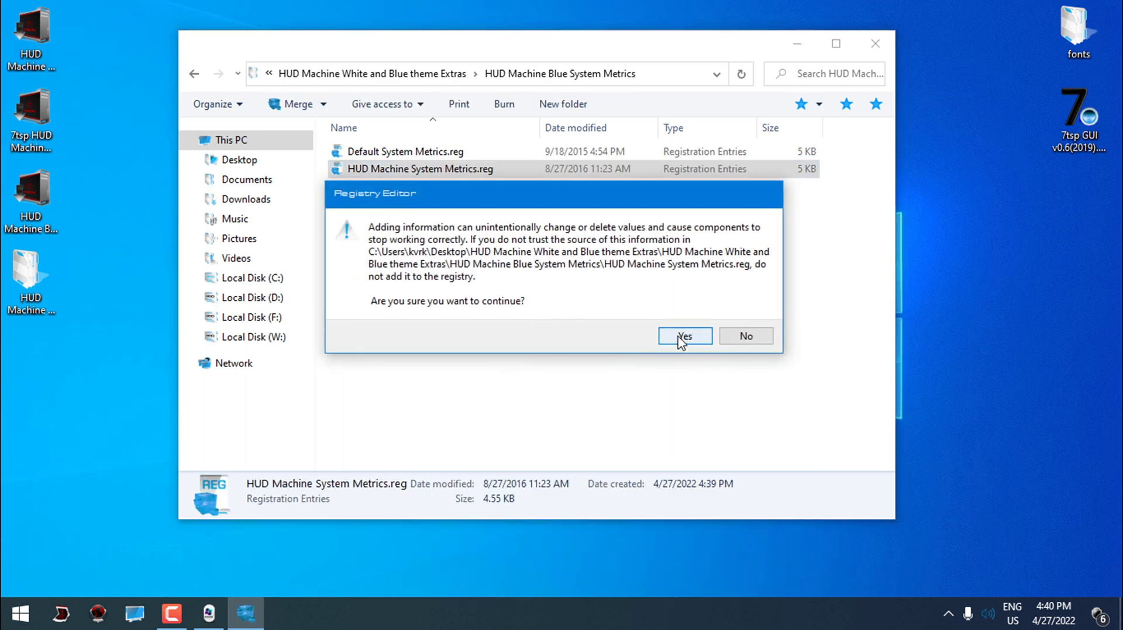
{"action": "left_click", "coordinate": [681, 338]}
{"action": "left_click", "coordinate": [728, 316]}
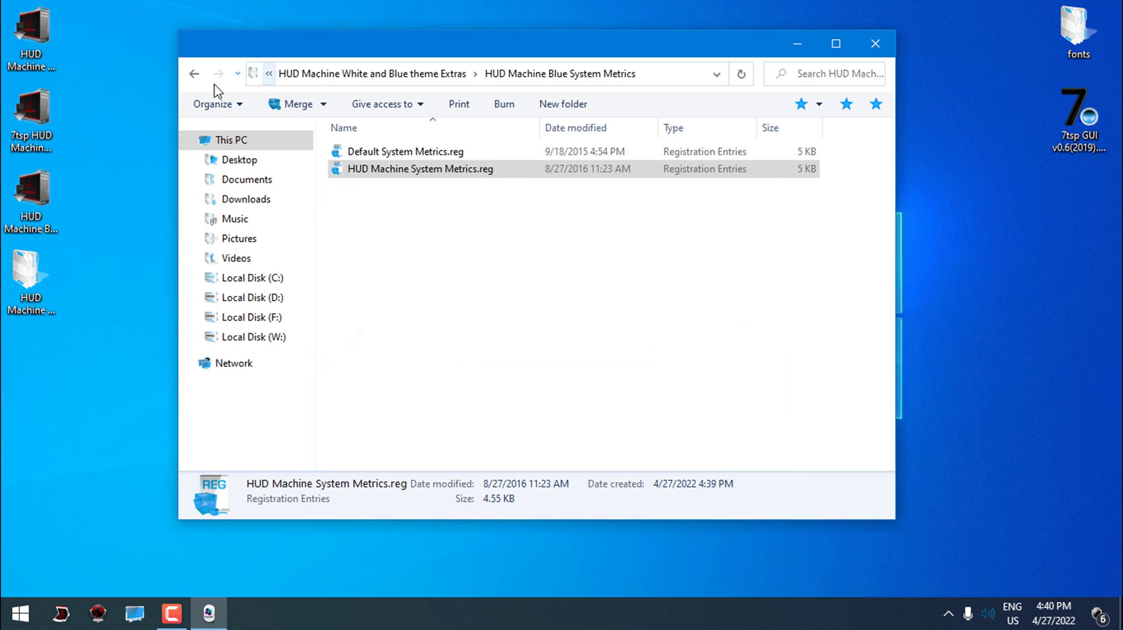
{"action": "left_click", "coordinate": [194, 74]}
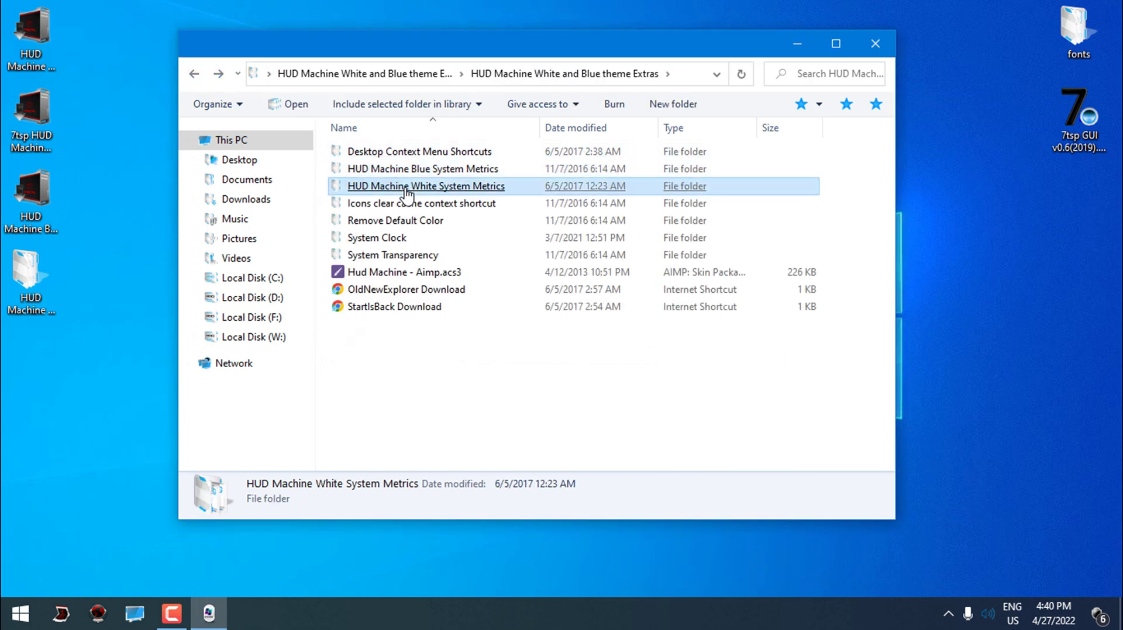
Merge HUD Machine White System Metrics.reg into the registry, then return to the Extras folder
{"action": "double_click", "coordinate": [407, 188]}
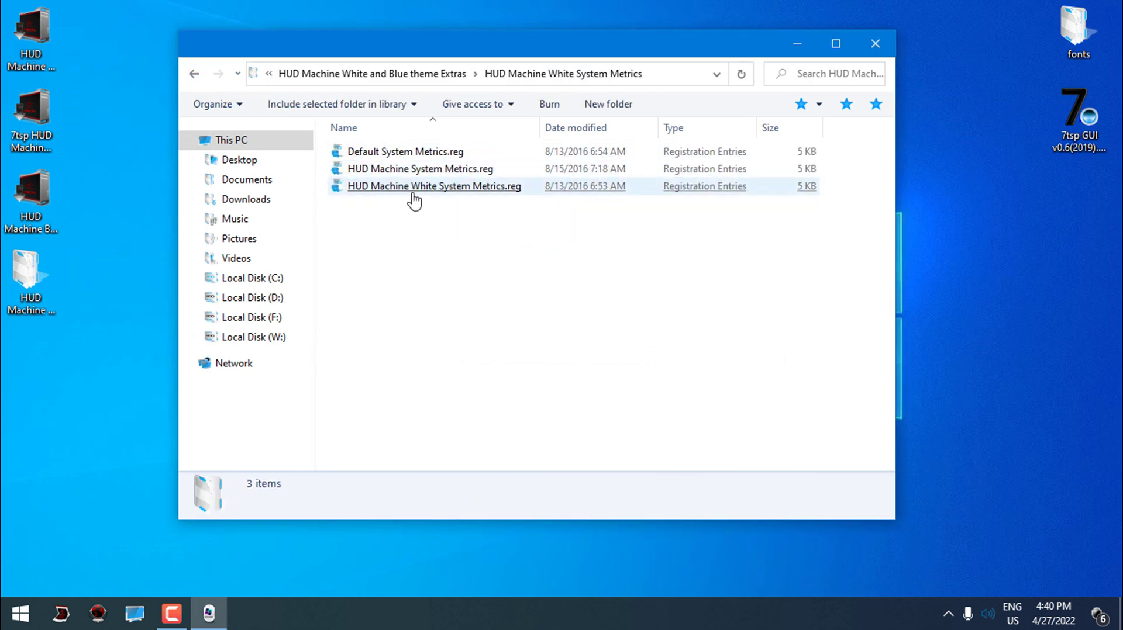
{"action": "left_click", "coordinate": [412, 193]}
{"action": "right_click", "coordinate": [413, 195]}
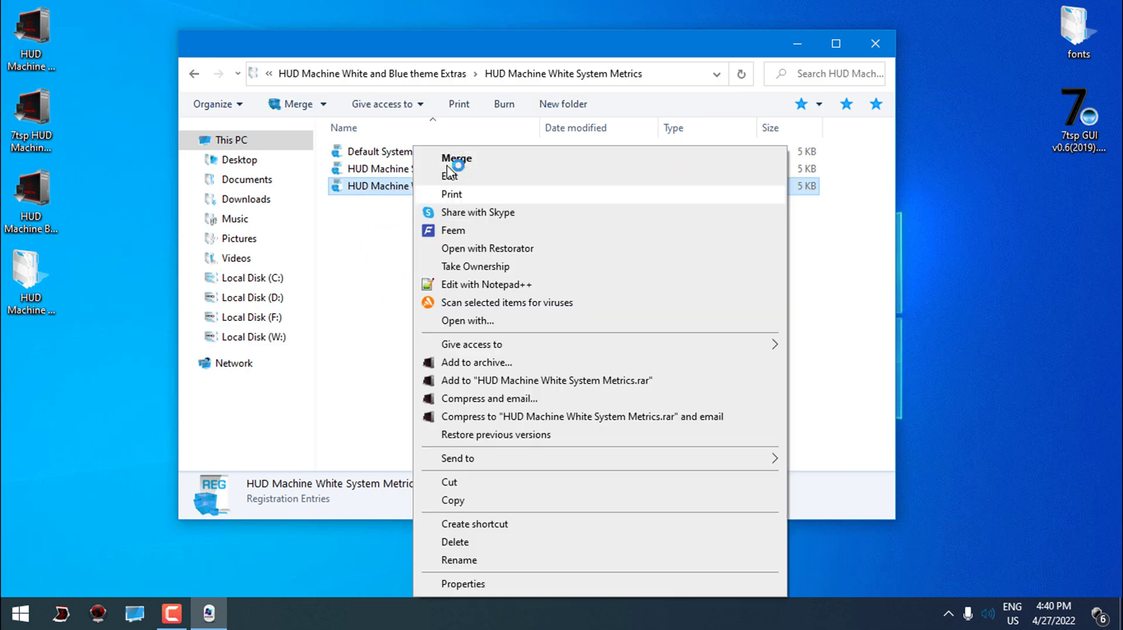
{"action": "left_click", "coordinate": [455, 159]}
{"action": "left_click", "coordinate": [667, 334]}
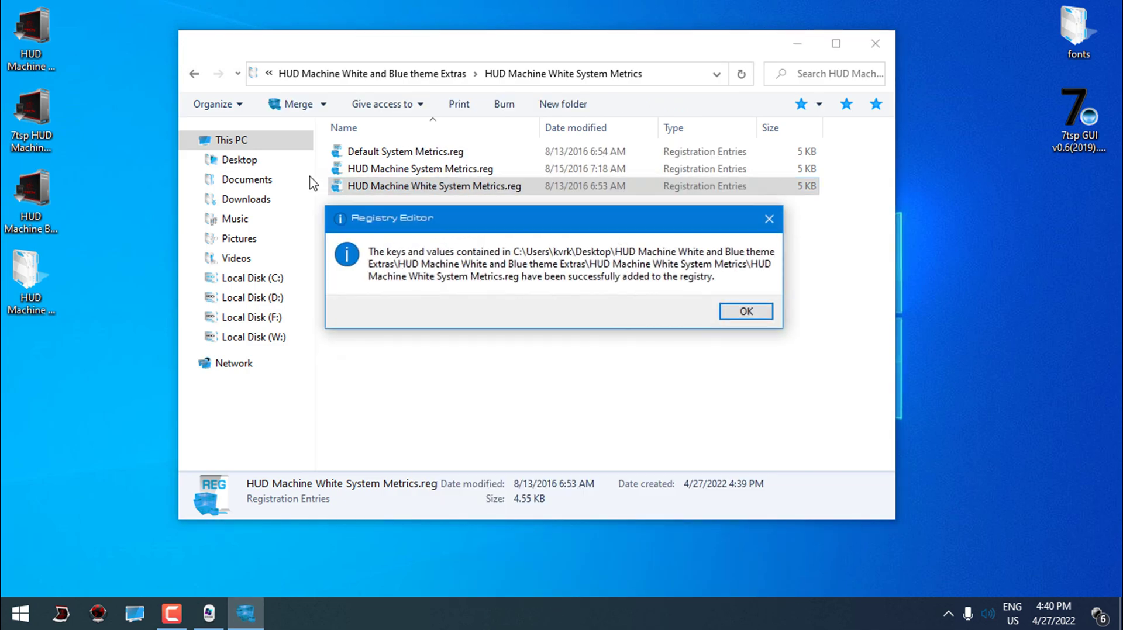
{"action": "left_click", "coordinate": [730, 316]}
{"action": "left_click", "coordinate": [195, 74]}
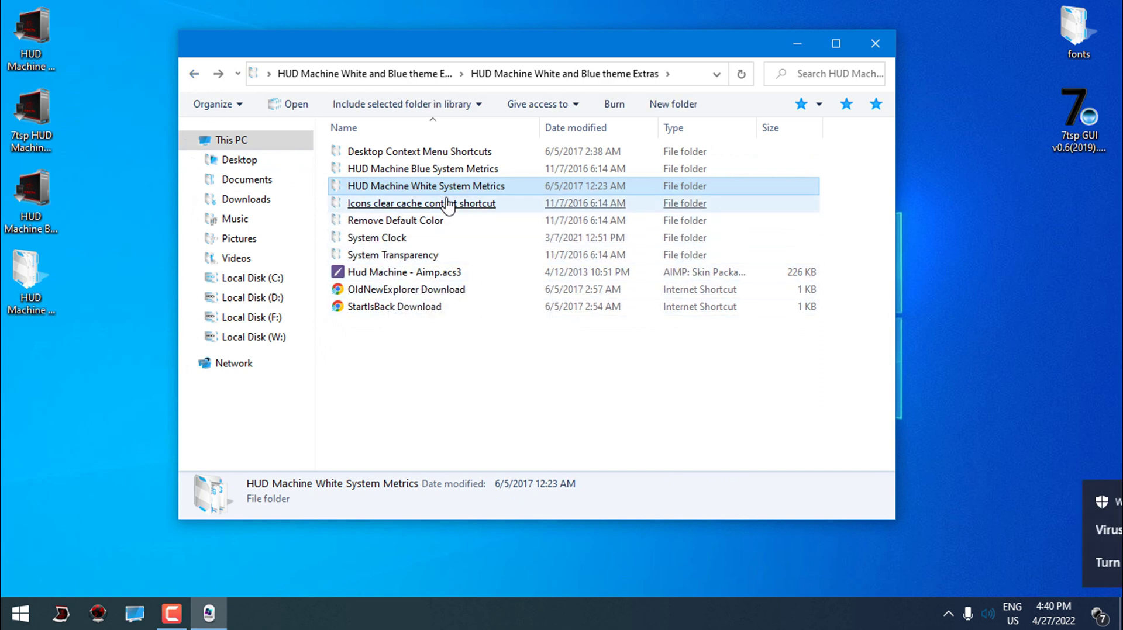
Extract the HUD Machine BlueWhite Theme archive on the desktop and open its folder
{"action": "left_click", "coordinate": [873, 42]}
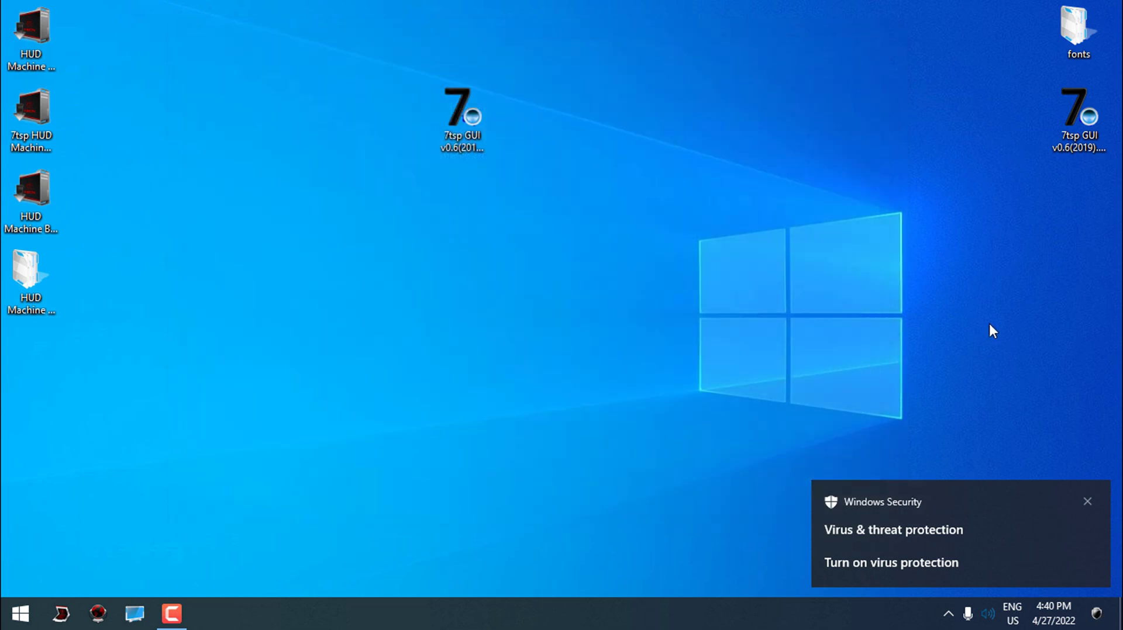
{"action": "left_click", "coordinate": [1090, 502]}
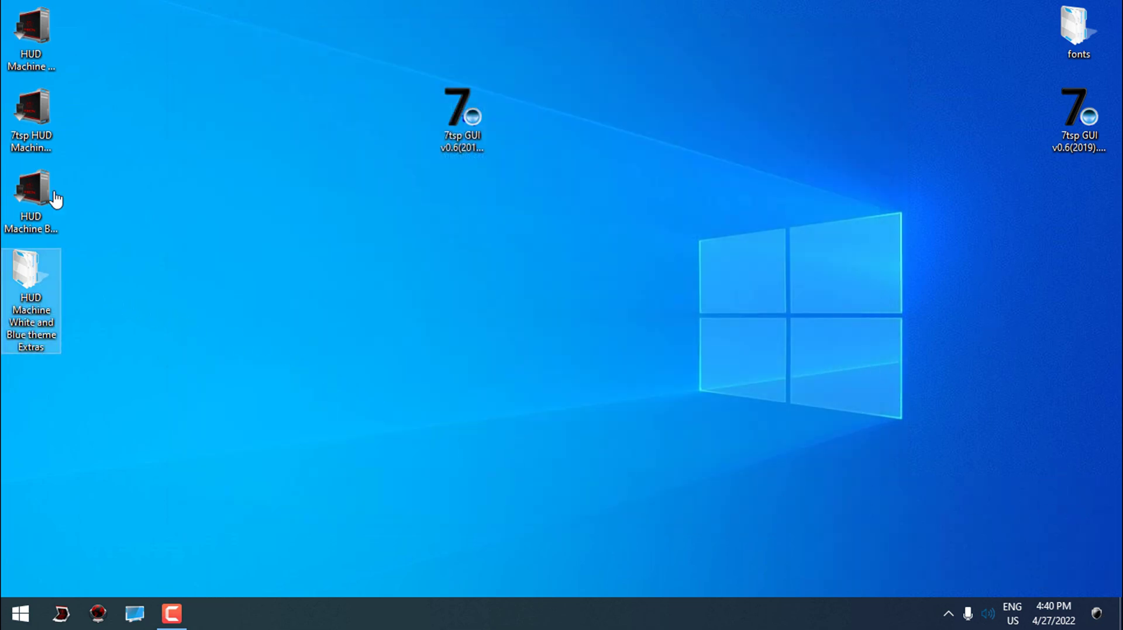
{"action": "left_click", "coordinate": [33, 58]}
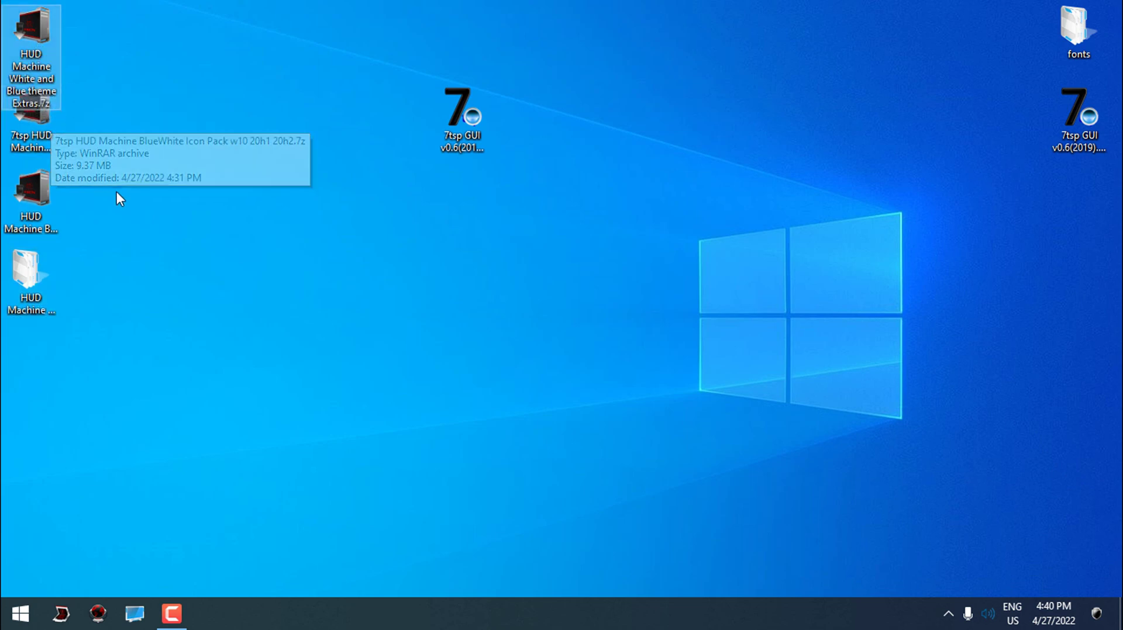
{"action": "right_click", "coordinate": [45, 182]}
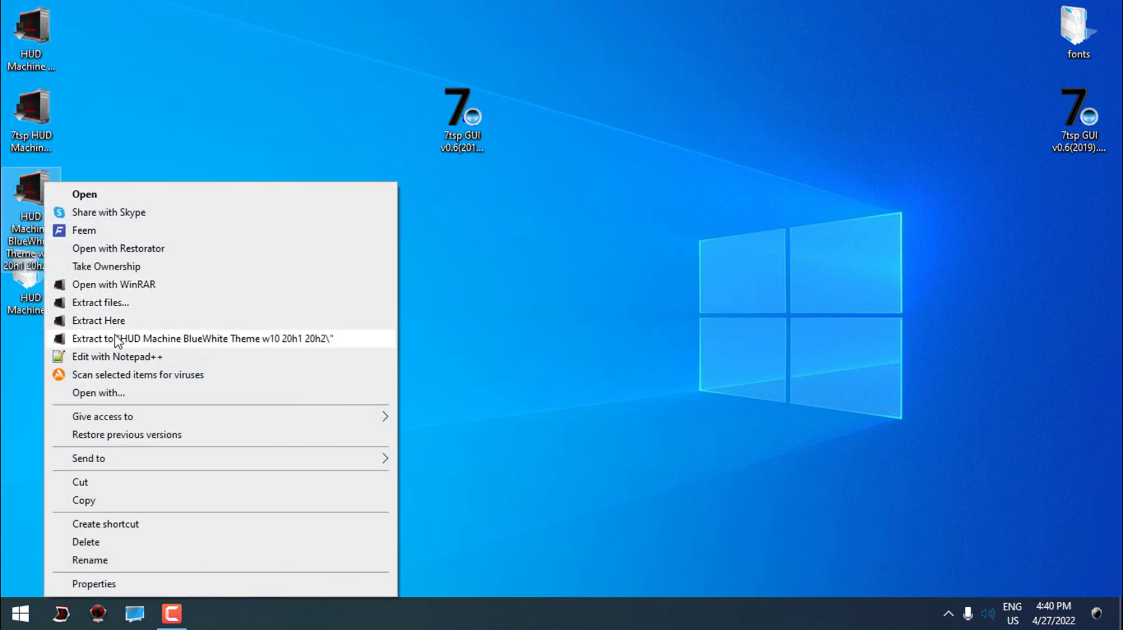
{"action": "left_click", "coordinate": [117, 337]}
{"action": "double_click", "coordinate": [29, 353]}
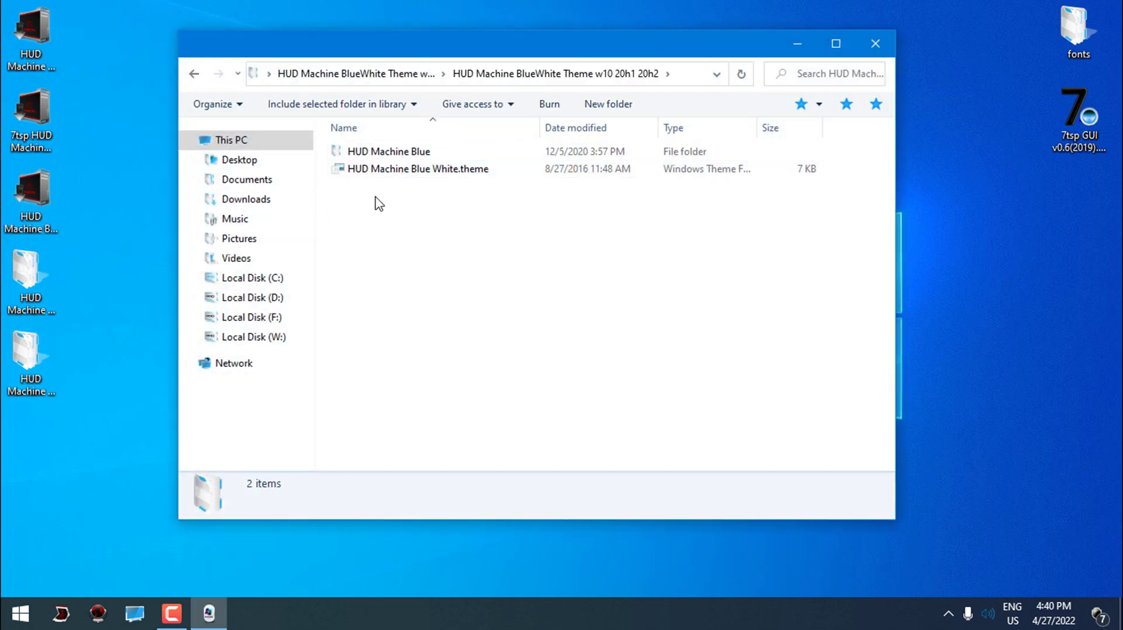
Copy the HUD Machine Blue folder and the .theme file, then browse to C:\Windows
{"action": "left_click_drag", "start_coordinate": [379, 204], "coordinate": [363, 167]}
{"action": "right_click", "coordinate": [373, 158]}
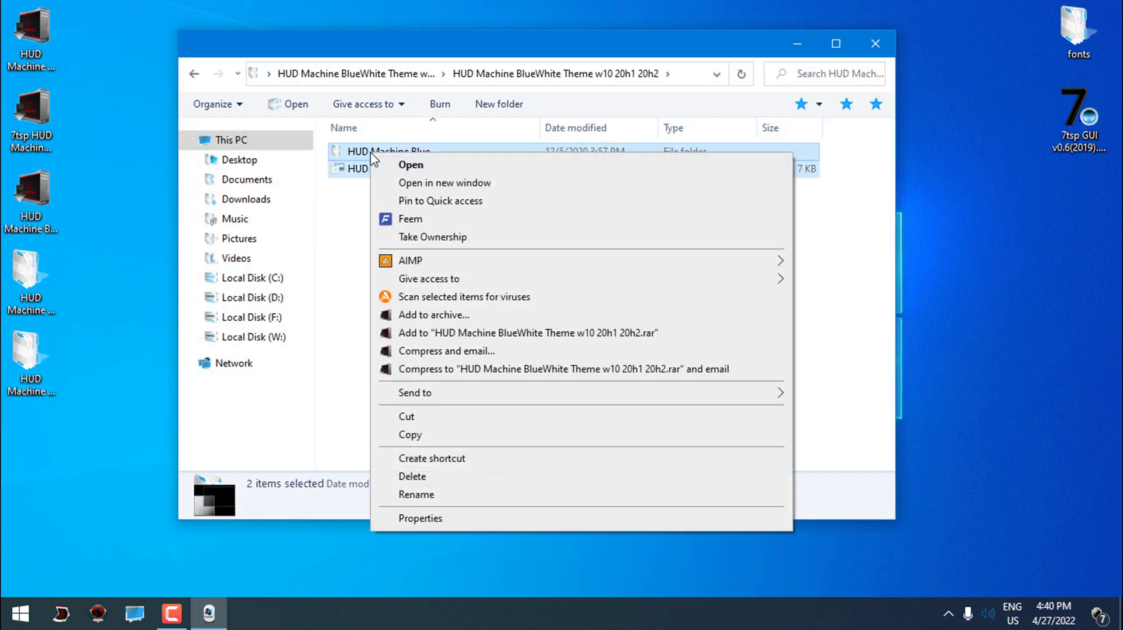
{"action": "left_click", "coordinate": [398, 435]}
{"action": "left_click", "coordinate": [275, 278]}
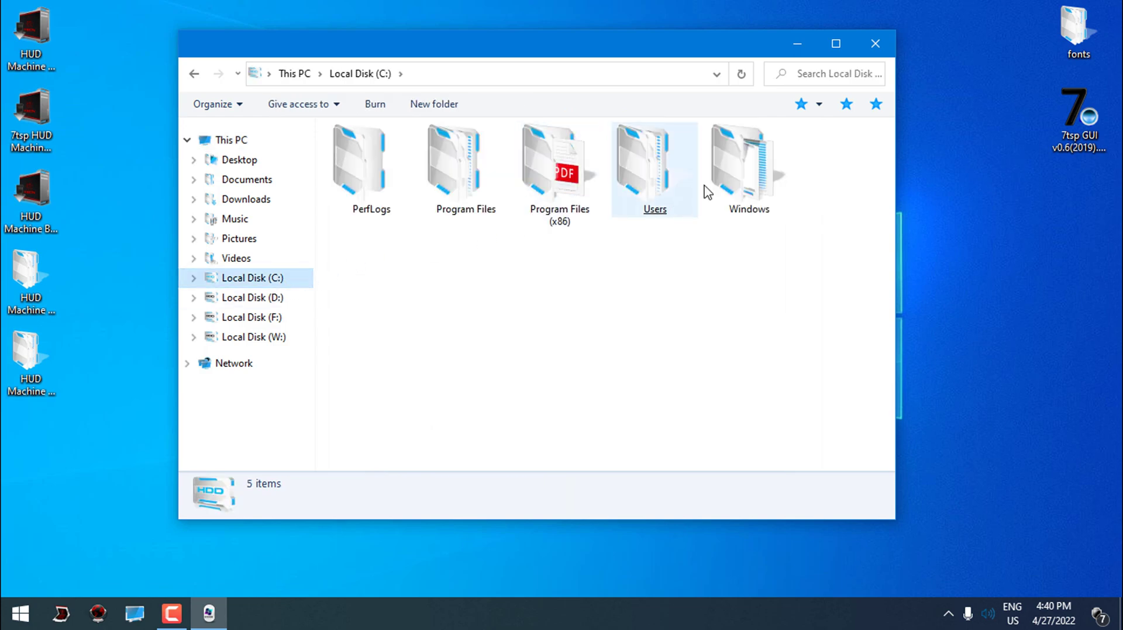
{"action": "double_click", "coordinate": [738, 176]}
{"action": "left_click", "coordinate": [835, 43]}
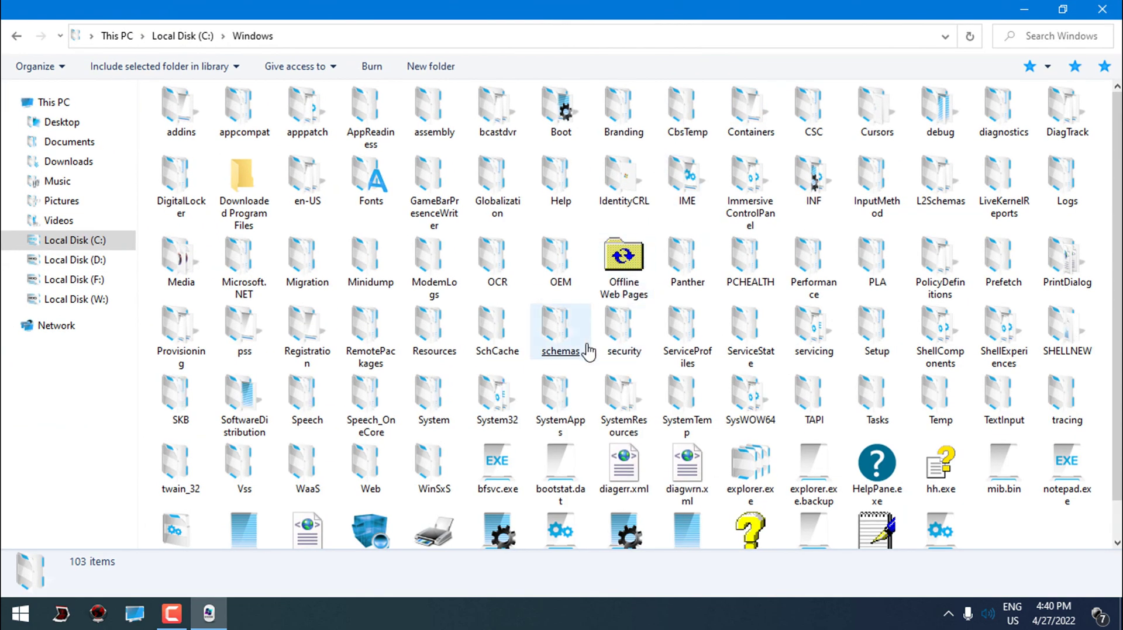
Paste both items into Resources\Themes with administrator permission, then close Explorer
{"action": "double_click", "coordinate": [433, 330]}
{"action": "double_click", "coordinate": [263, 130]}
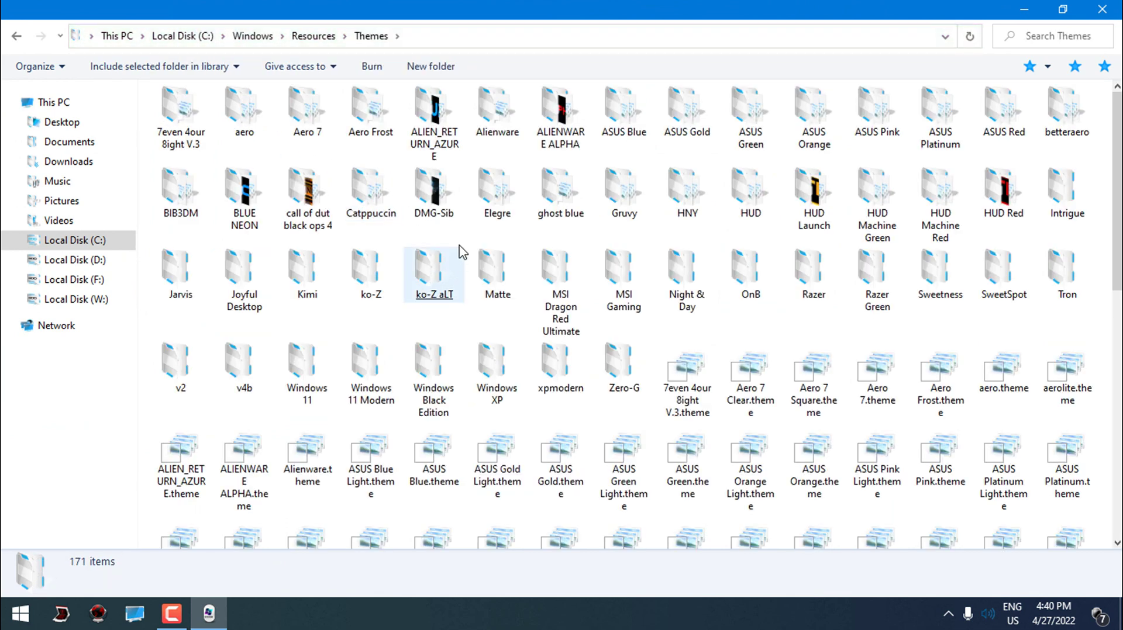
{"action": "right_click", "coordinate": [460, 238]}
{"action": "left_click", "coordinate": [496, 352]}
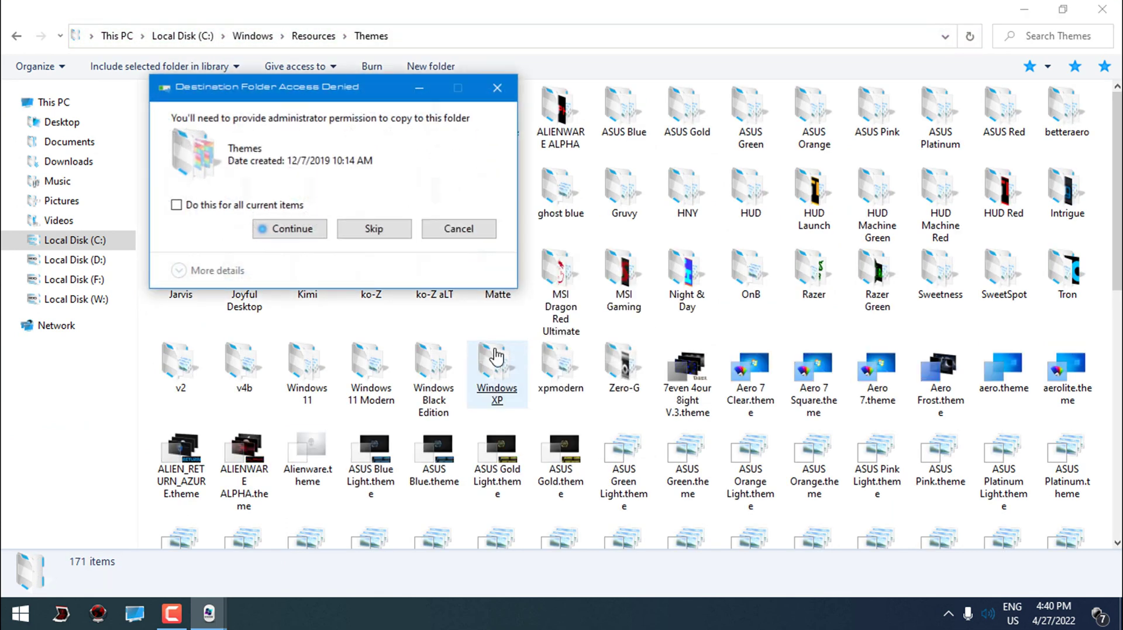
{"action": "left_click", "coordinate": [298, 234]}
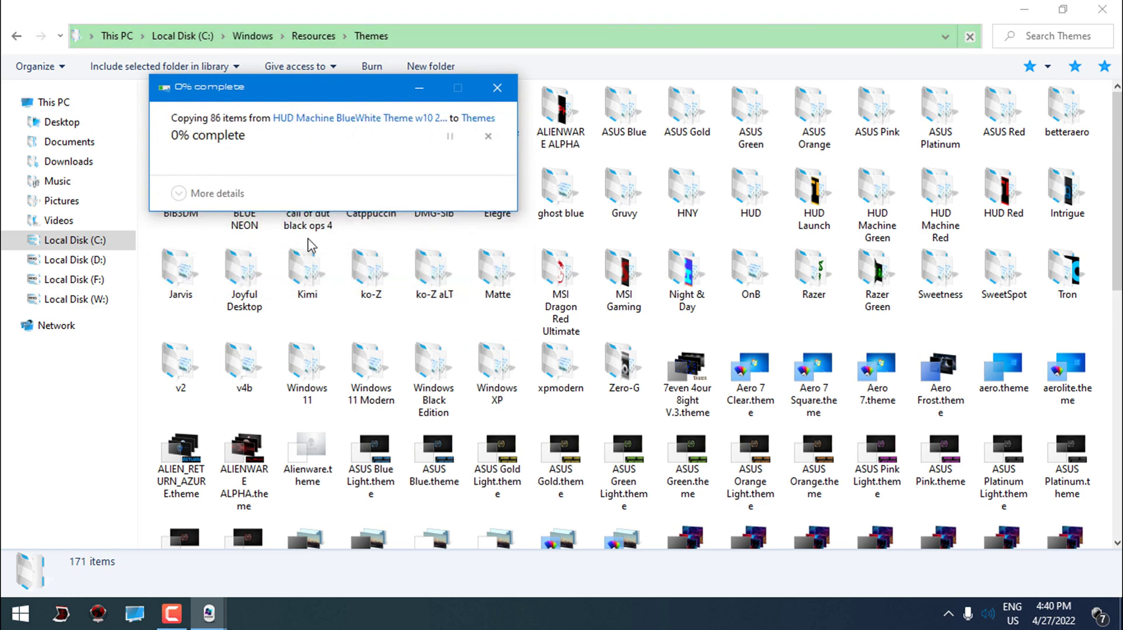
{"action": "left_click", "coordinate": [1102, 12]}
{"action": "right_click", "coordinate": [447, 211]}
Apply the HUD Machine Blue White theme from Personalization's Themes list
{"action": "left_click", "coordinate": [472, 393]}
{"action": "left_click_drag", "start_coordinate": [1116, 106], "coordinate": [1119, 388]}
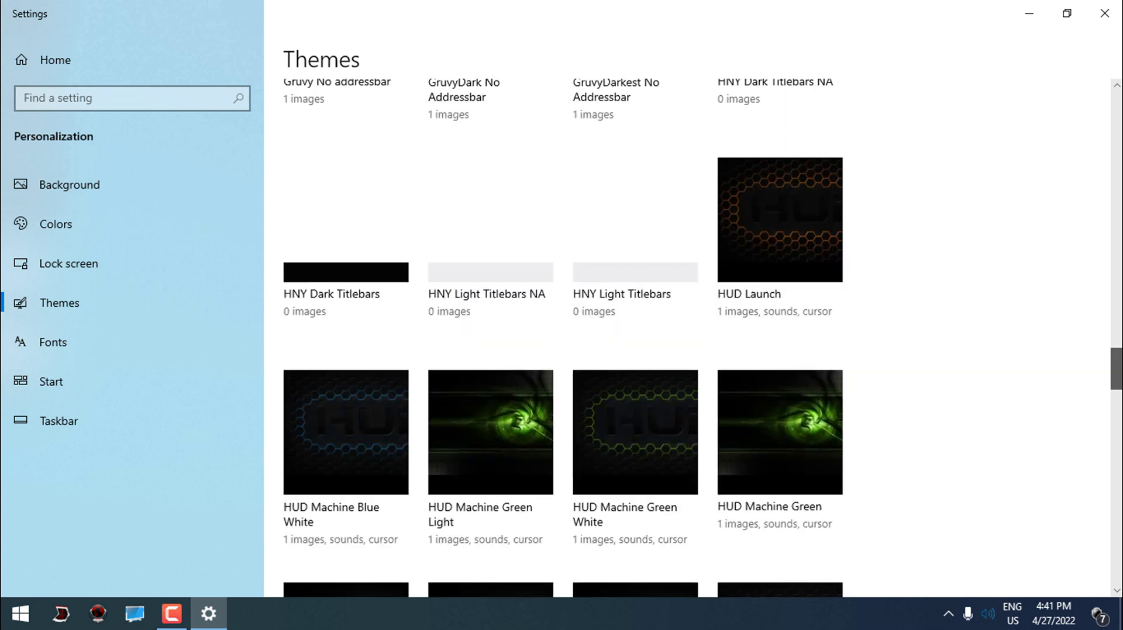
{"action": "scroll", "coordinate": [702, 337], "scroll_direction": "up", "scroll_amount": 1}
{"action": "scroll", "coordinate": [702, 337], "scroll_direction": "down", "scroll_amount": 2}
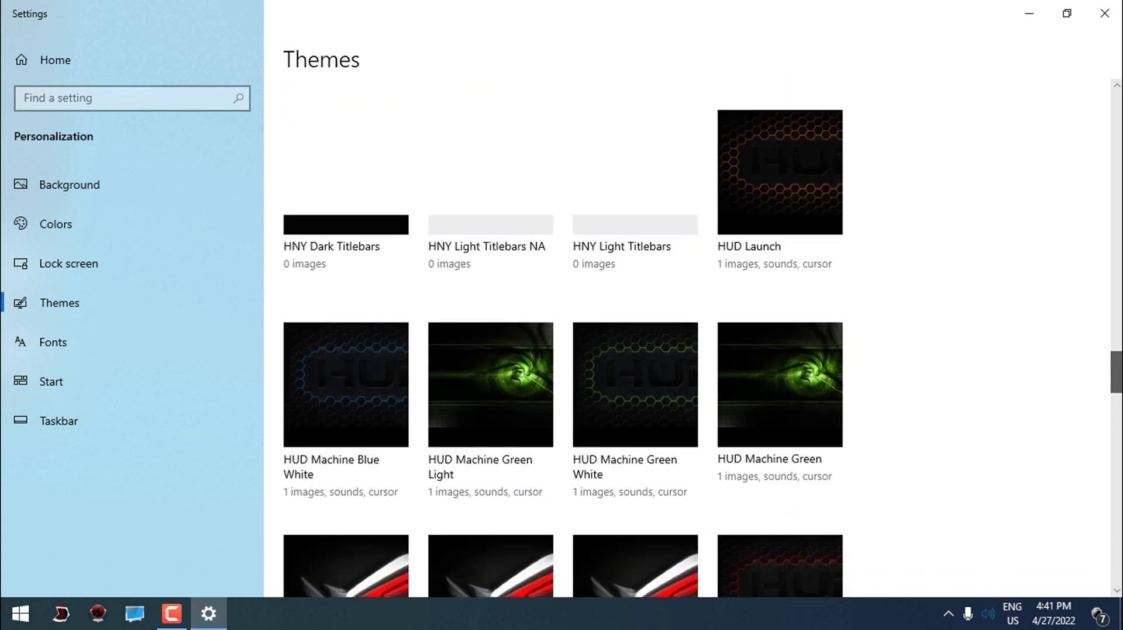
{"action": "left_click", "coordinate": [364, 399]}
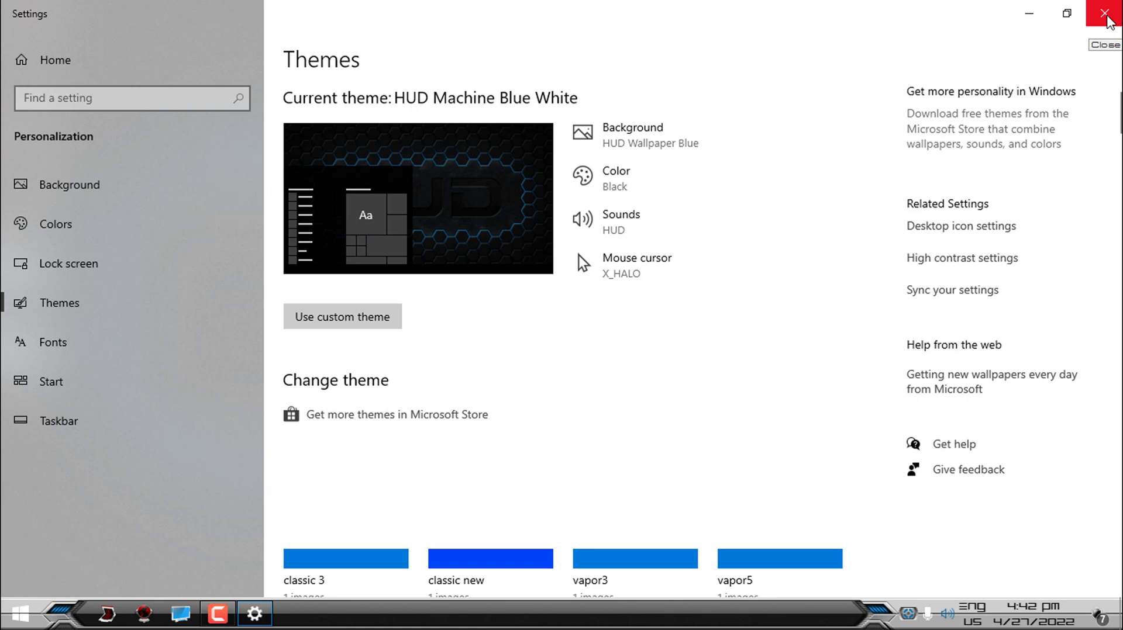
Keep HUD as the theme's sound scheme and confirm with OK
{"action": "left_click", "coordinate": [676, 237]}
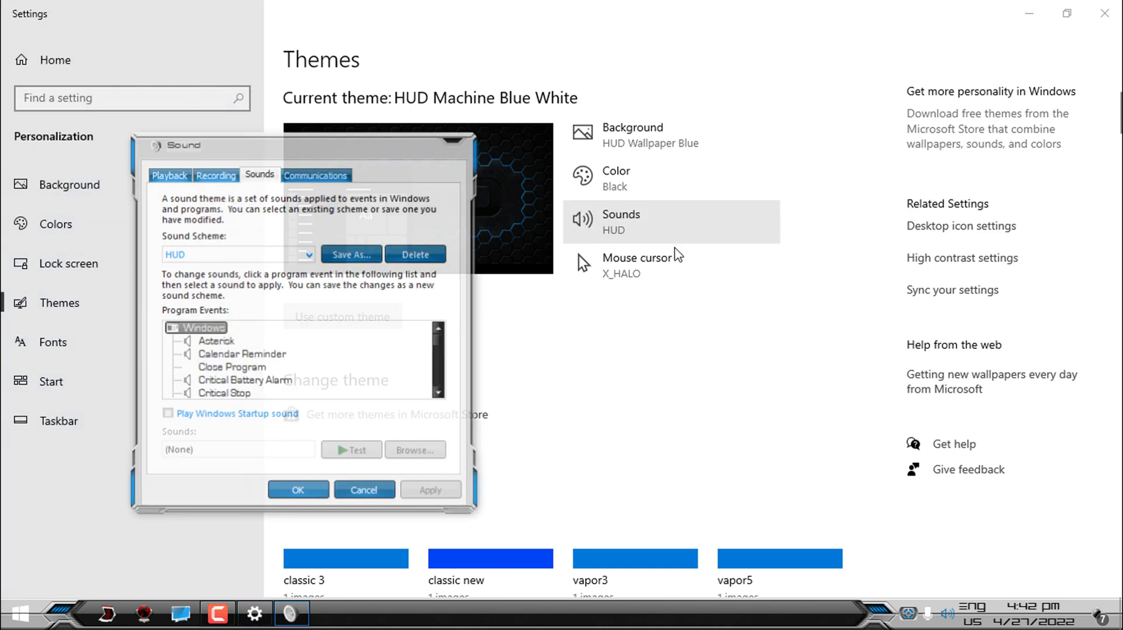
{"action": "left_click", "coordinate": [203, 254]}
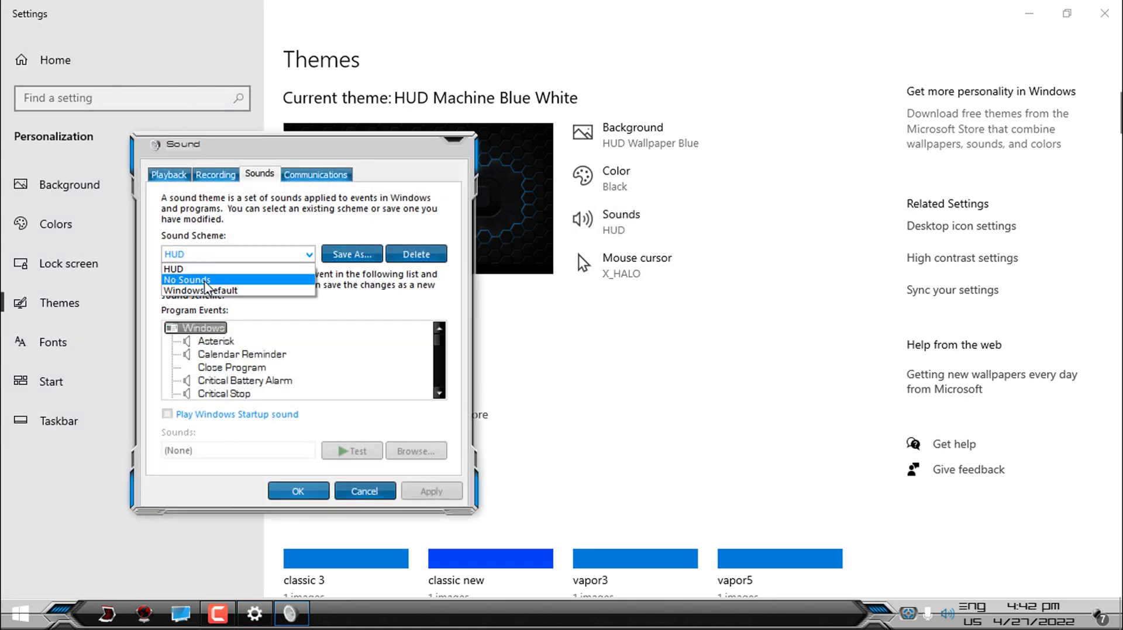
{"action": "key", "text": "Escape"}
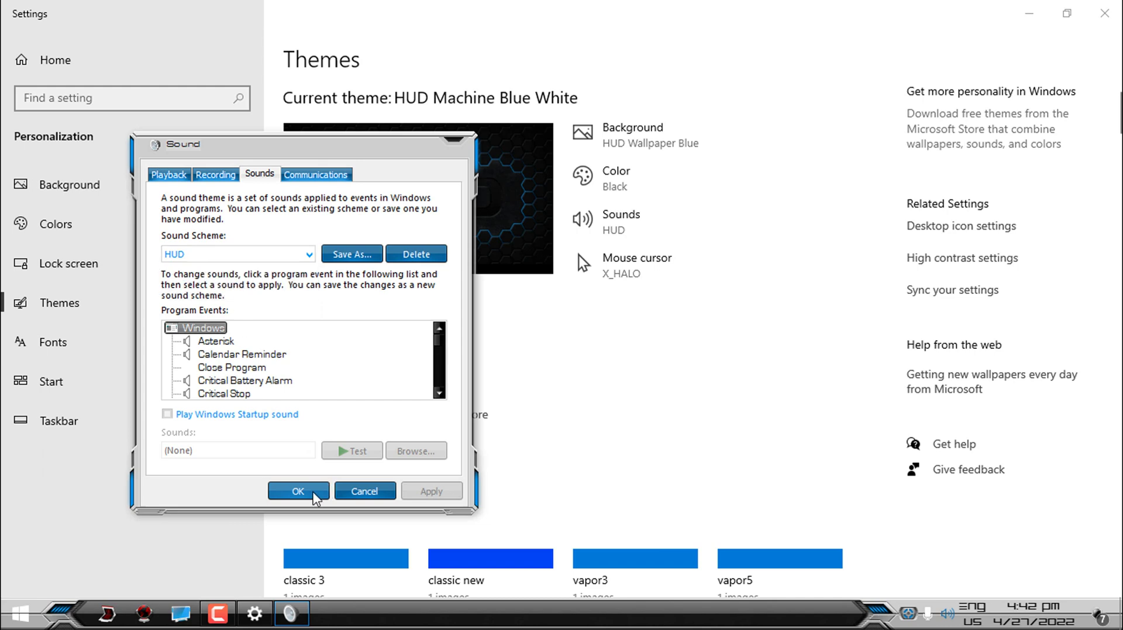
{"action": "left_click", "coordinate": [314, 496]}
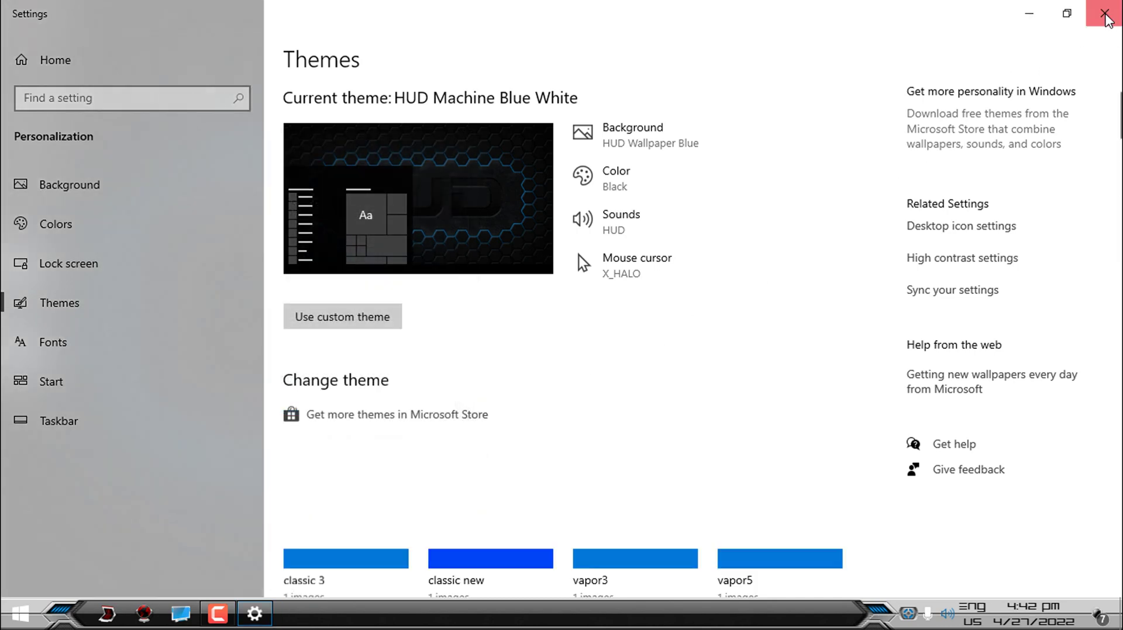
Close Settings and refresh the desktop
{"action": "left_click", "coordinate": [1104, 12]}
{"action": "right_click", "coordinate": [384, 208]}
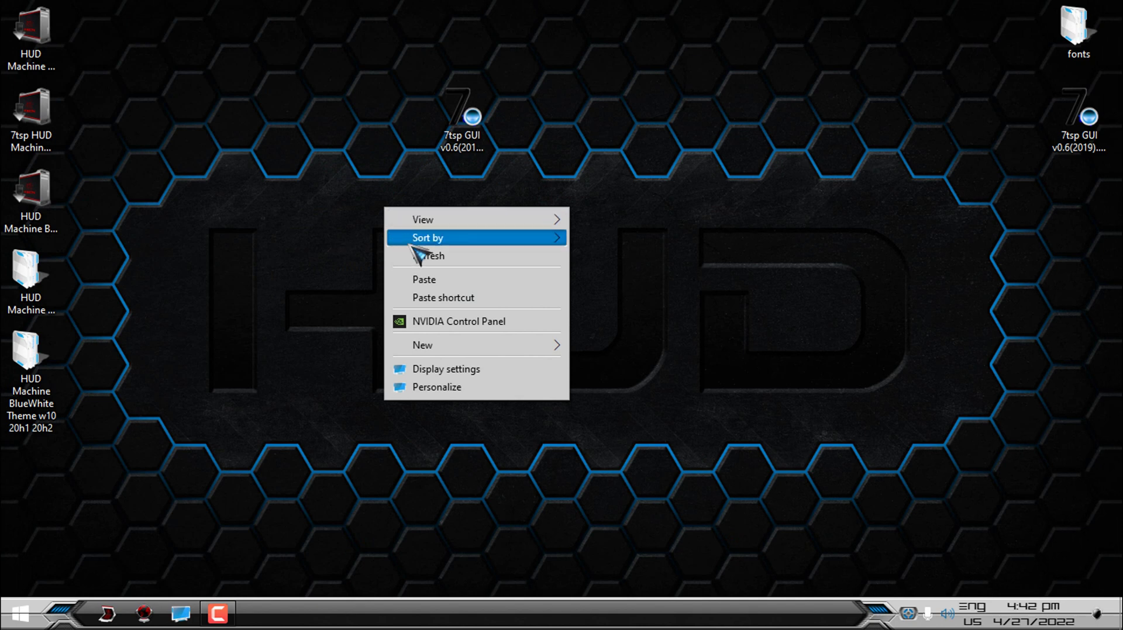
{"action": "left_click", "coordinate": [438, 256]}
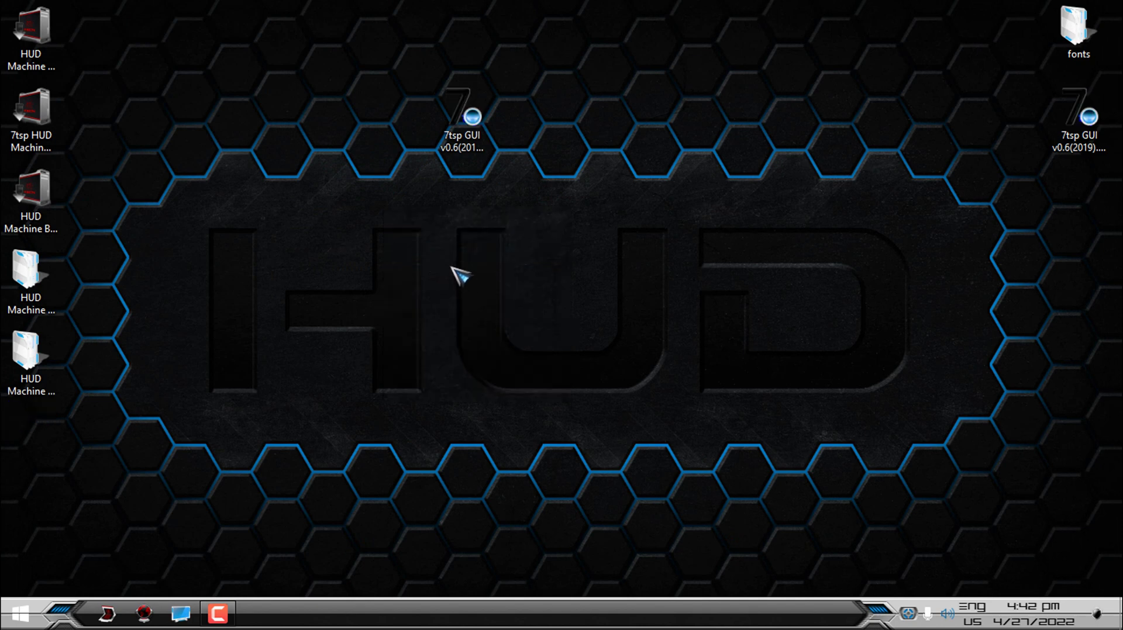
Select and apply the HUD Machine Blue White Start menu style in StartIsBack Appearance
{"action": "right_click", "coordinate": [450, 268]}
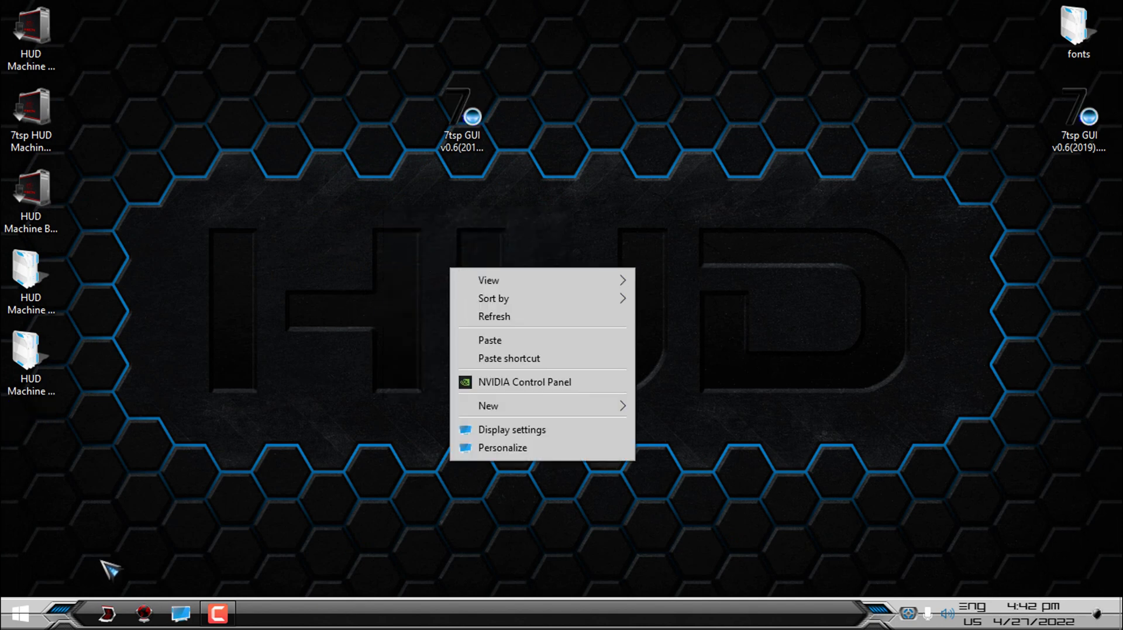
{"action": "left_click", "coordinate": [21, 613]}
{"action": "right_click", "coordinate": [322, 304]}
{"action": "key", "text": "Escape"}
{"action": "left_click", "coordinate": [334, 307]}
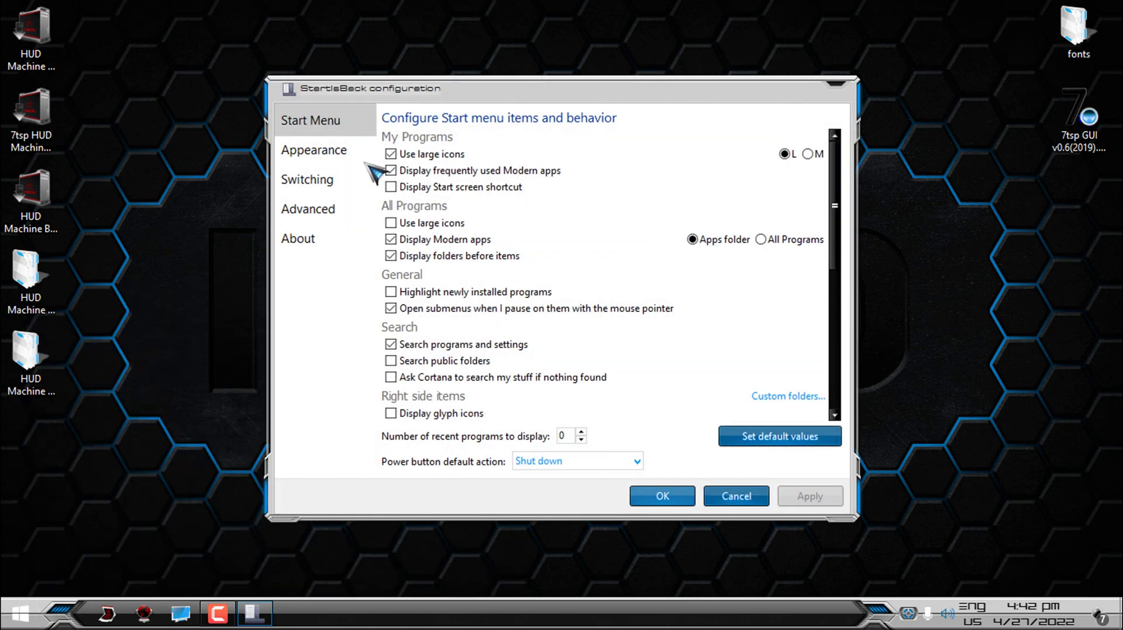
{"action": "left_click", "coordinate": [313, 153]}
{"action": "scroll", "coordinate": [580, 233], "scroll_direction": "up", "scroll_amount": 2}
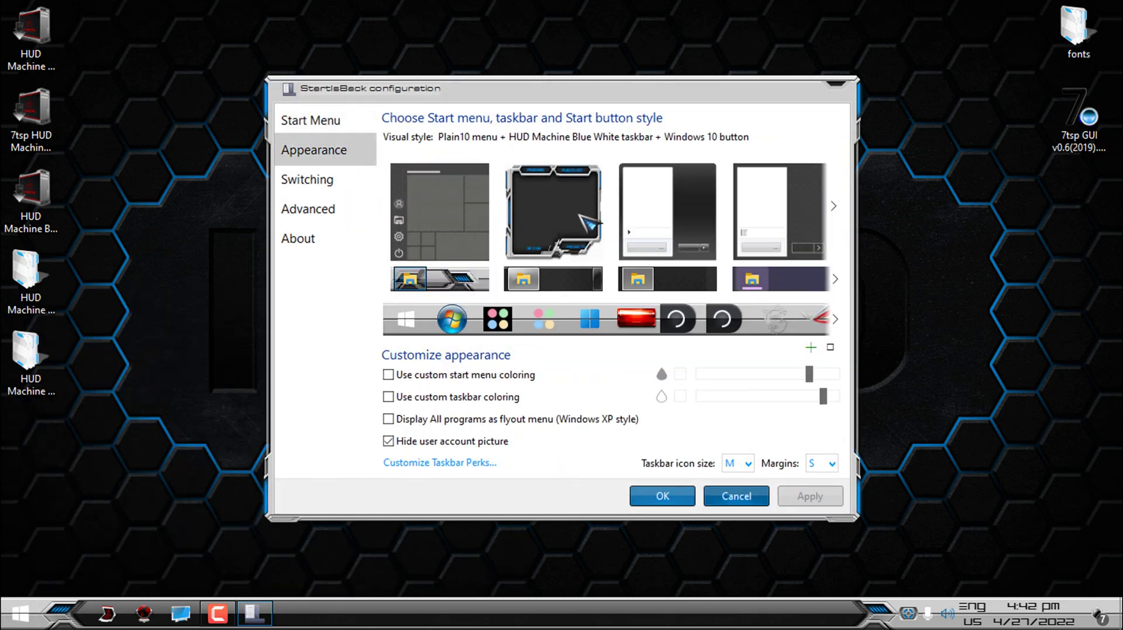
{"action": "left_click", "coordinate": [580, 217]}
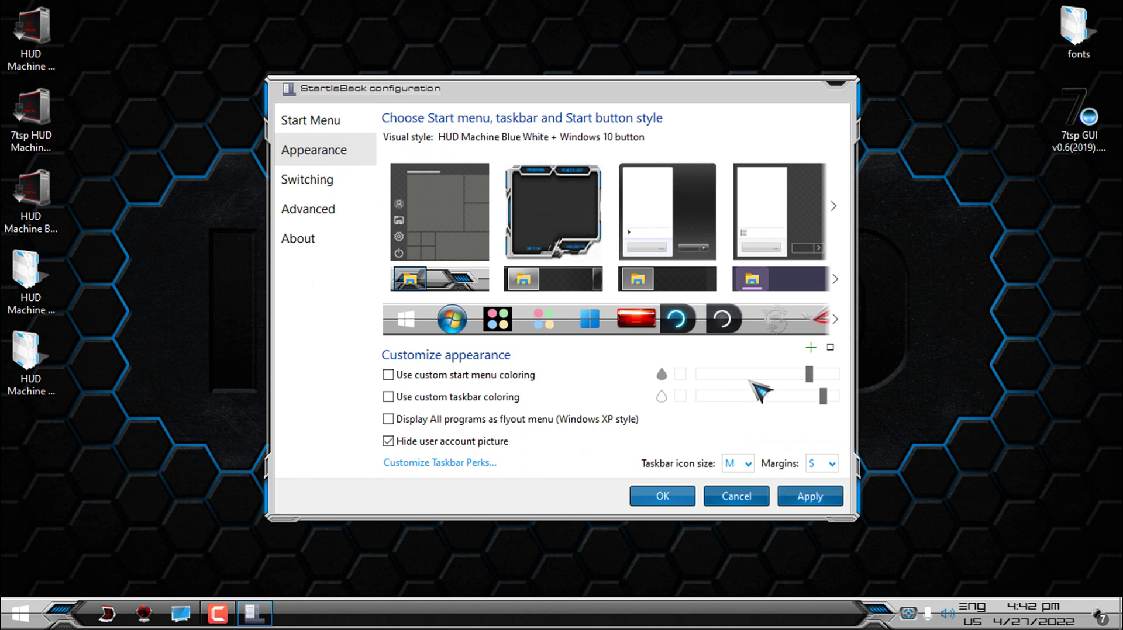
{"action": "left_click", "coordinate": [805, 500]}
{"action": "left_click", "coordinate": [42, 622]}
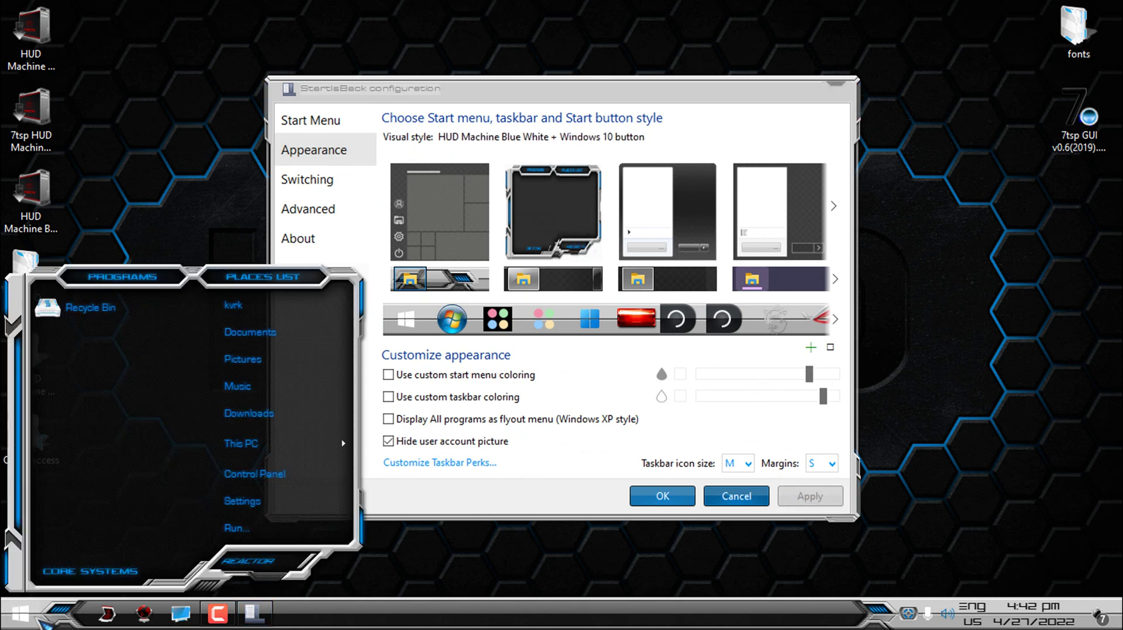
{"action": "left_click", "coordinate": [42, 623]}
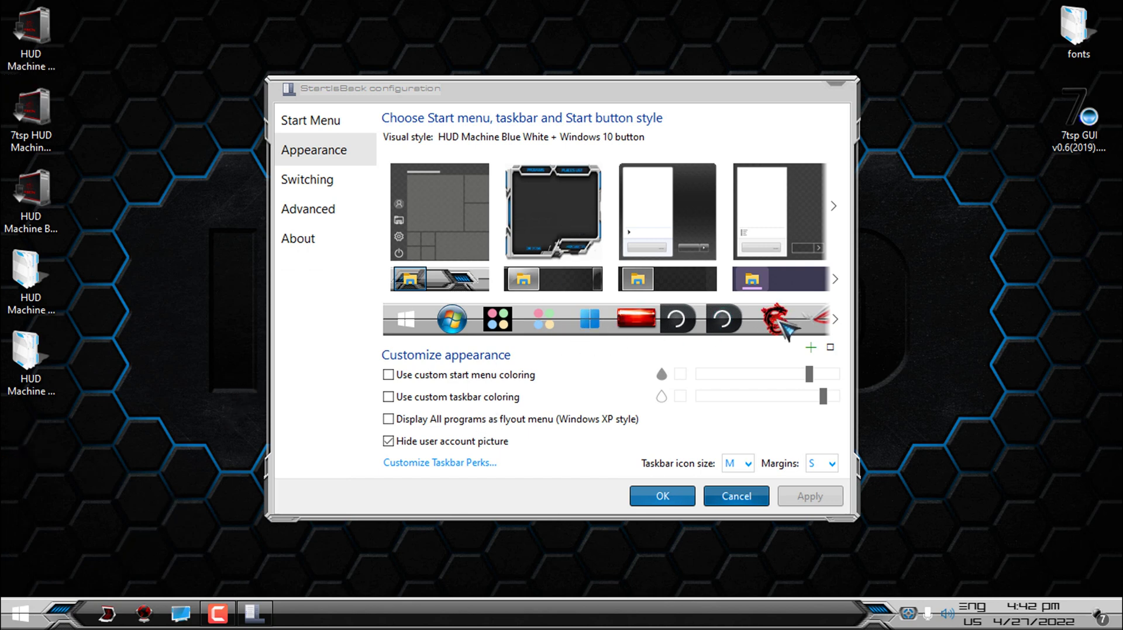
Use 6801.png from the Start Button White folder as the Start button, then save with OK
{"action": "scroll", "coordinate": [781, 331], "scroll_direction": "down", "scroll_amount": 1}
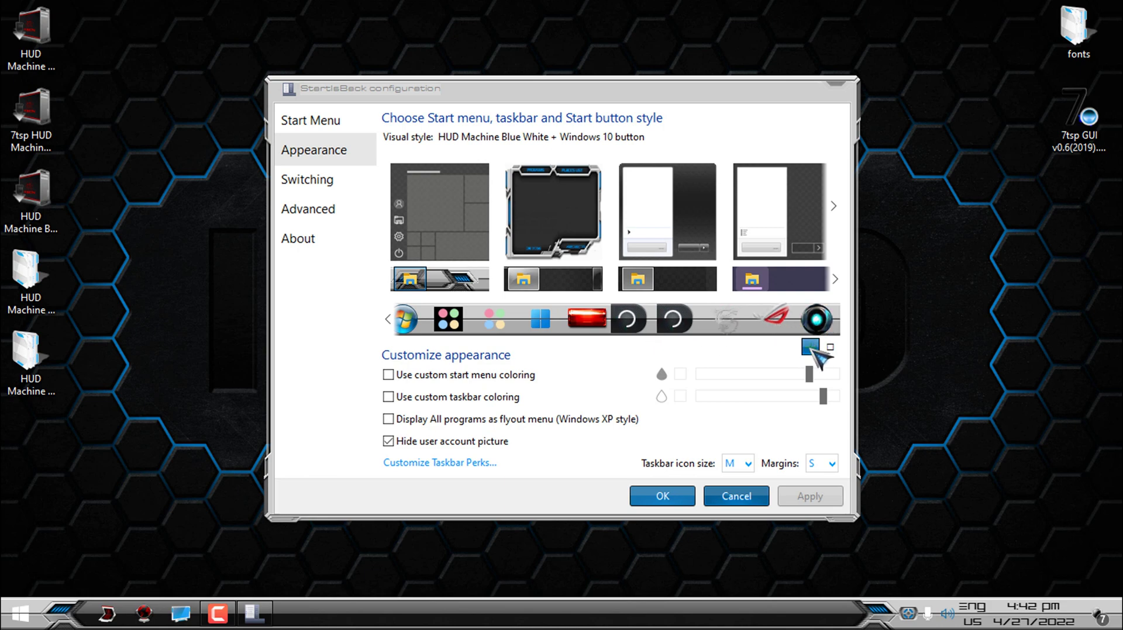
{"action": "left_click", "coordinate": [812, 349]}
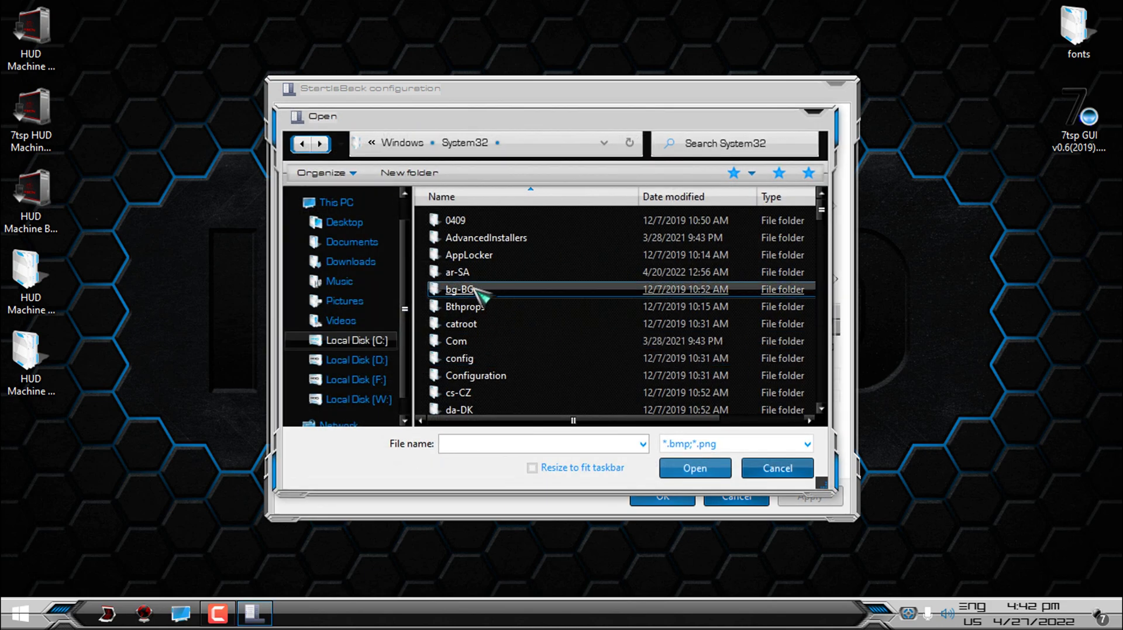
{"action": "left_click", "coordinate": [368, 242]}
{"action": "left_click", "coordinate": [354, 222]}
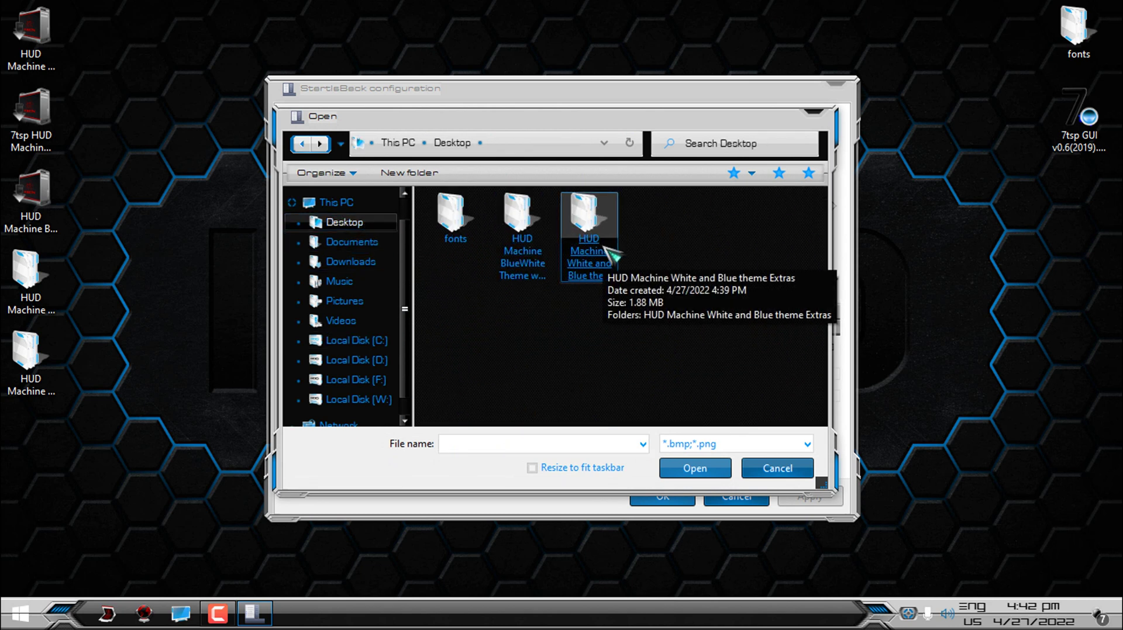
{"action": "double_click", "coordinate": [535, 251]}
{"action": "double_click", "coordinate": [518, 223]}
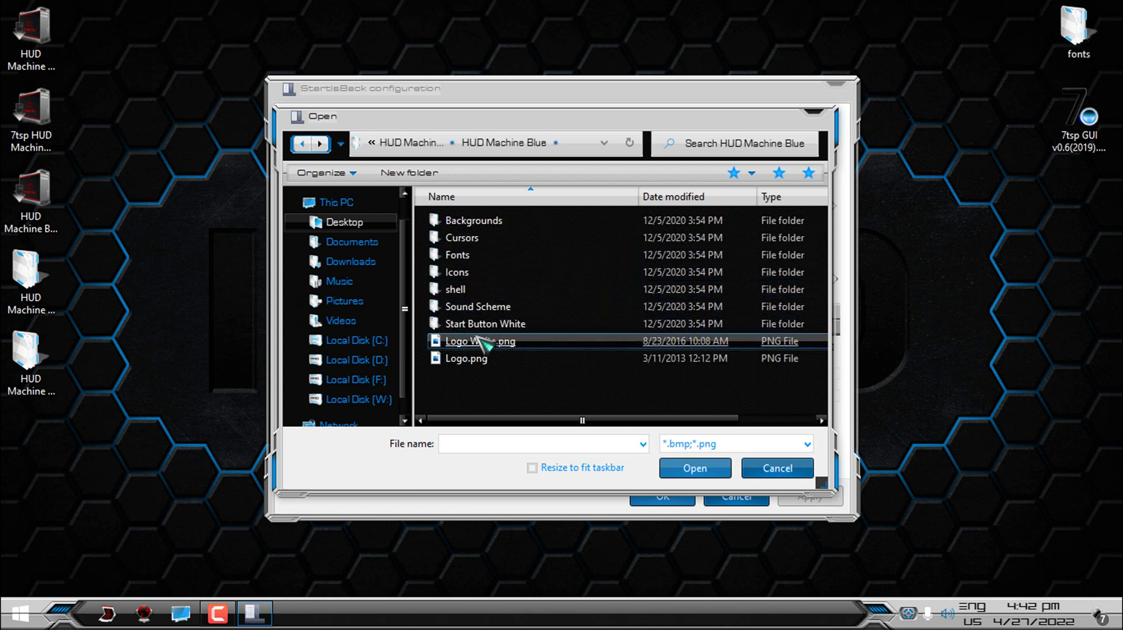
{"action": "double_click", "coordinate": [485, 325]}
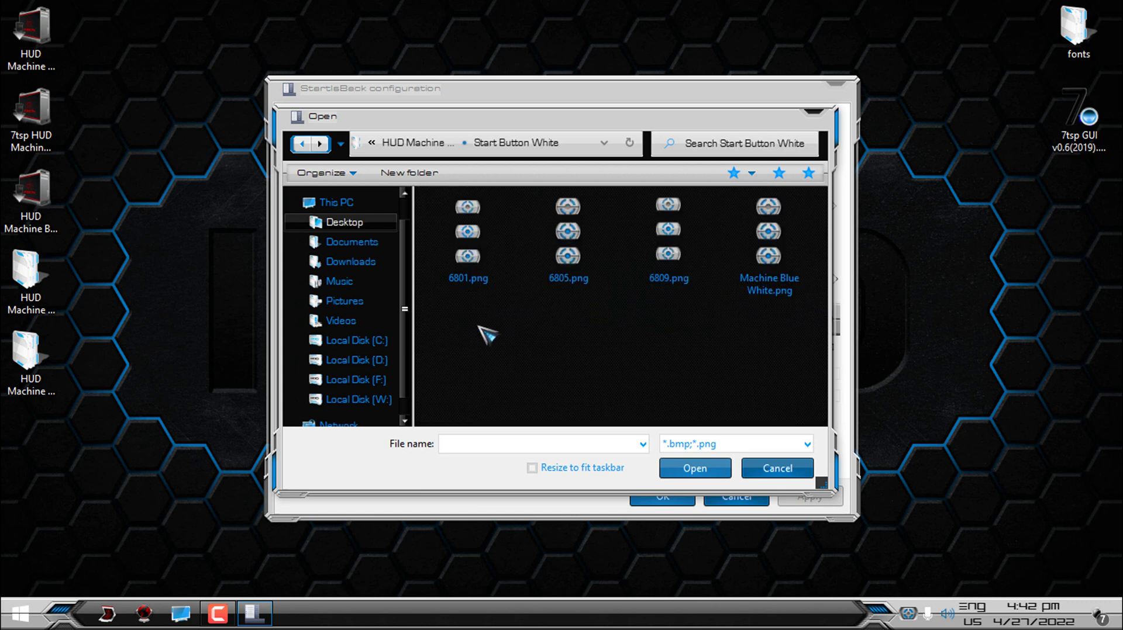
{"action": "double_click", "coordinate": [468, 240]}
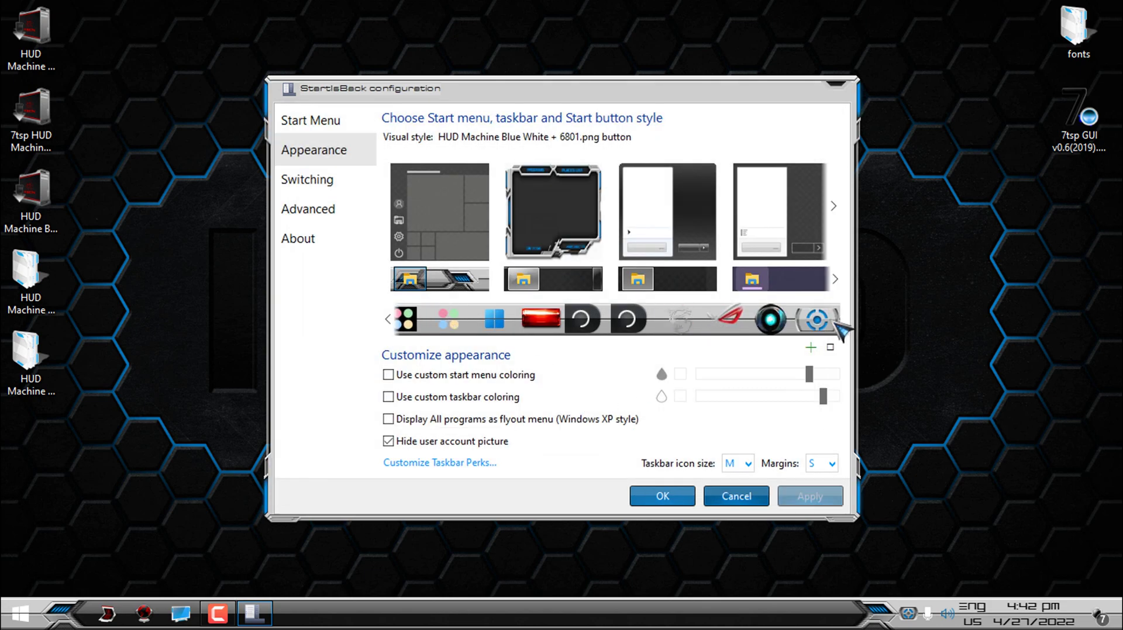
{"action": "left_click", "coordinate": [810, 500]}
{"action": "left_click", "coordinate": [22, 614]}
{"action": "left_click", "coordinate": [68, 564]}
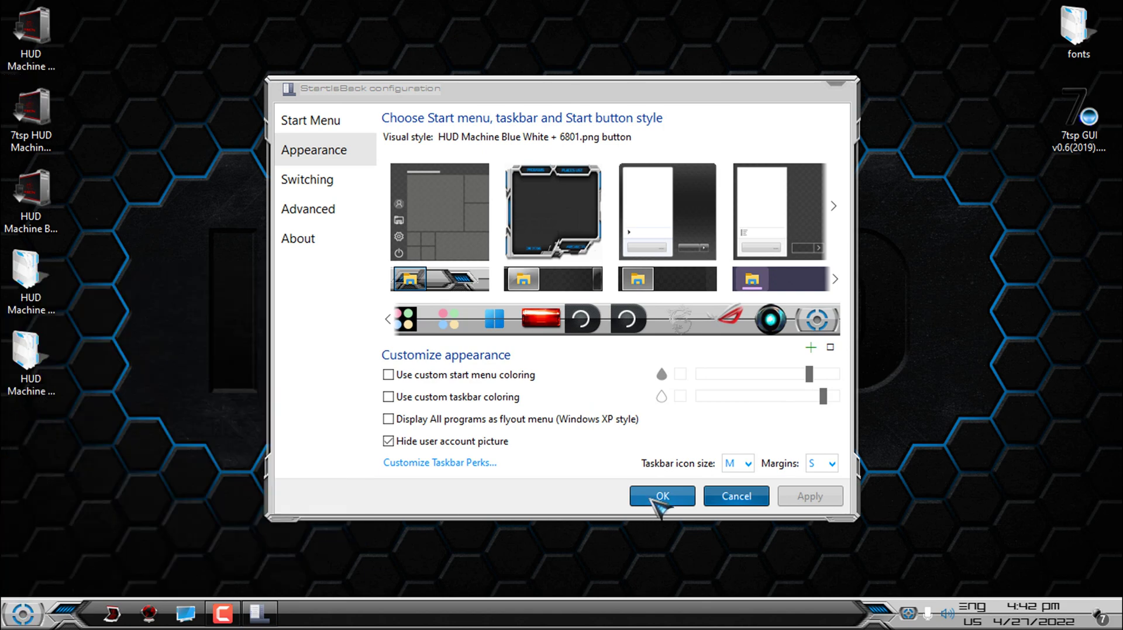
{"action": "left_click", "coordinate": [658, 498]}
Close the Start menu and drag the theme Extras folder beside the 7tsp GUI desktop icon
{"action": "left_click", "coordinate": [23, 614]}
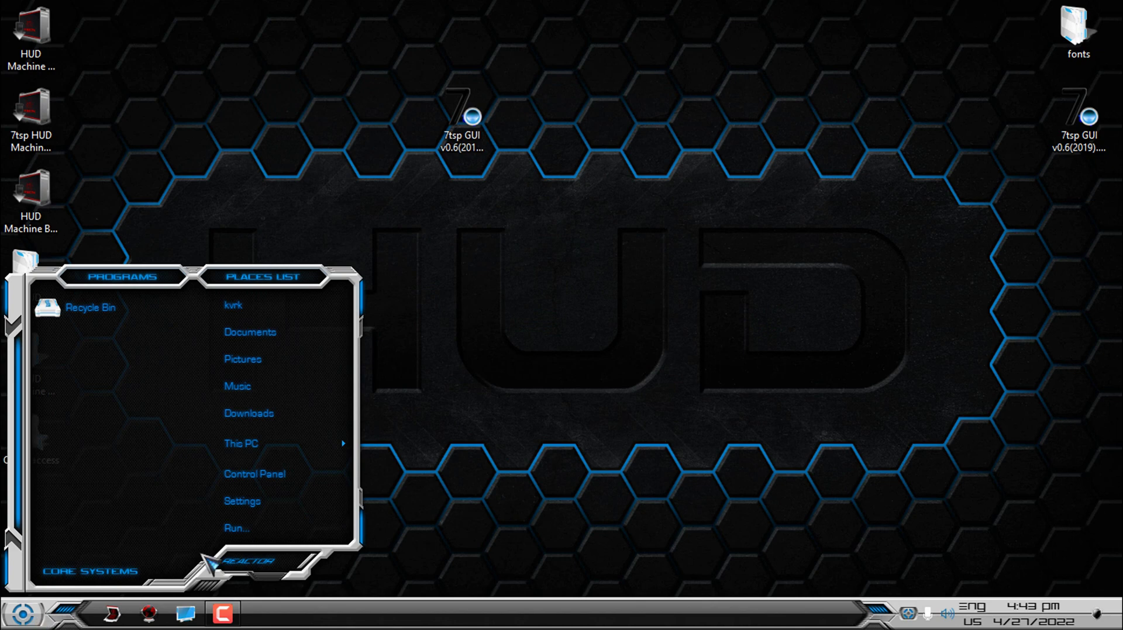
{"action": "left_click", "coordinate": [286, 225]}
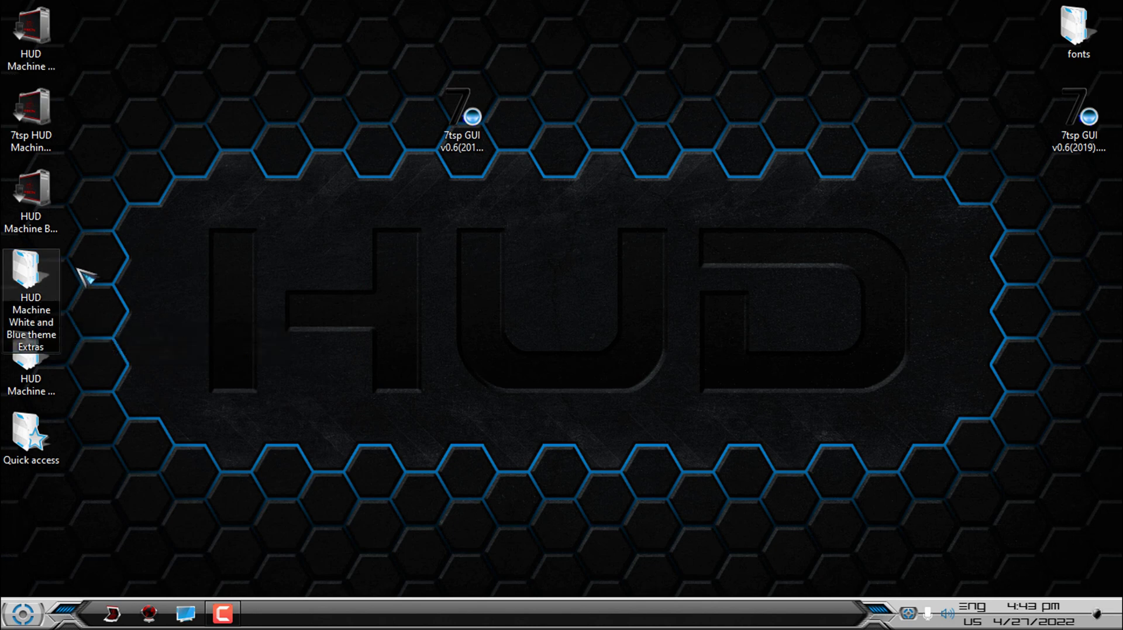
{"action": "left_click_drag", "start_coordinate": [58, 295], "coordinate": [556, 131]}
{"action": "left_click", "coordinate": [114, 441]}
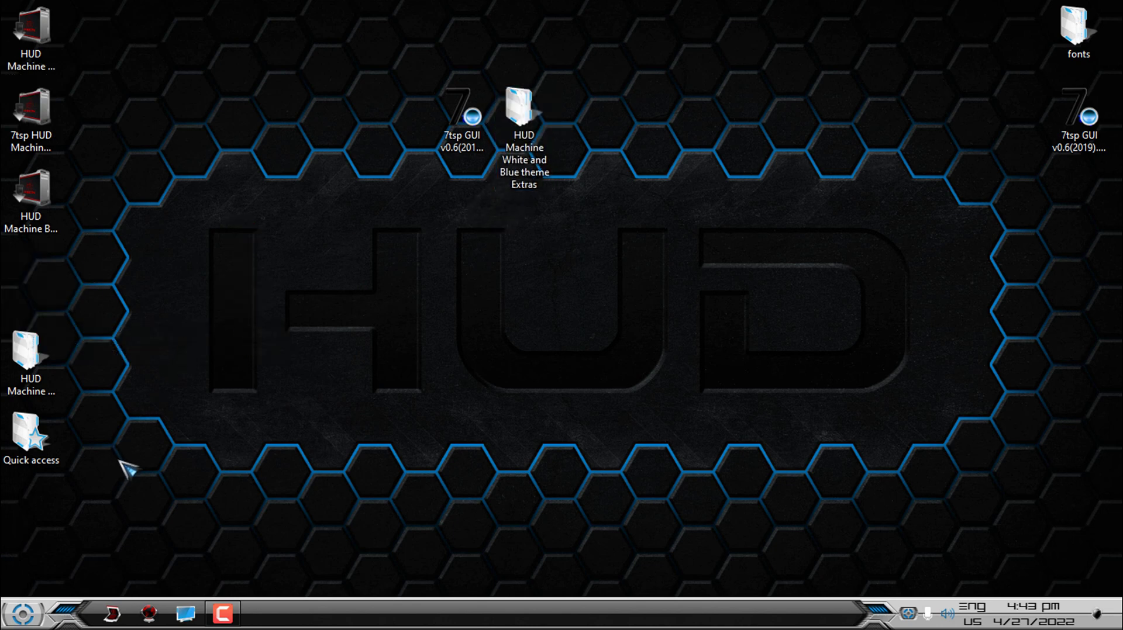
{"action": "left_click_drag", "start_coordinate": [144, 410], "coordinate": [68, 55]}
Open HUD Machine White and Blue theme Extras.7z, skip the license reminder, and pick Options > Themes > HUD EVOLUTION
{"action": "double_click", "coordinate": [31, 28]}
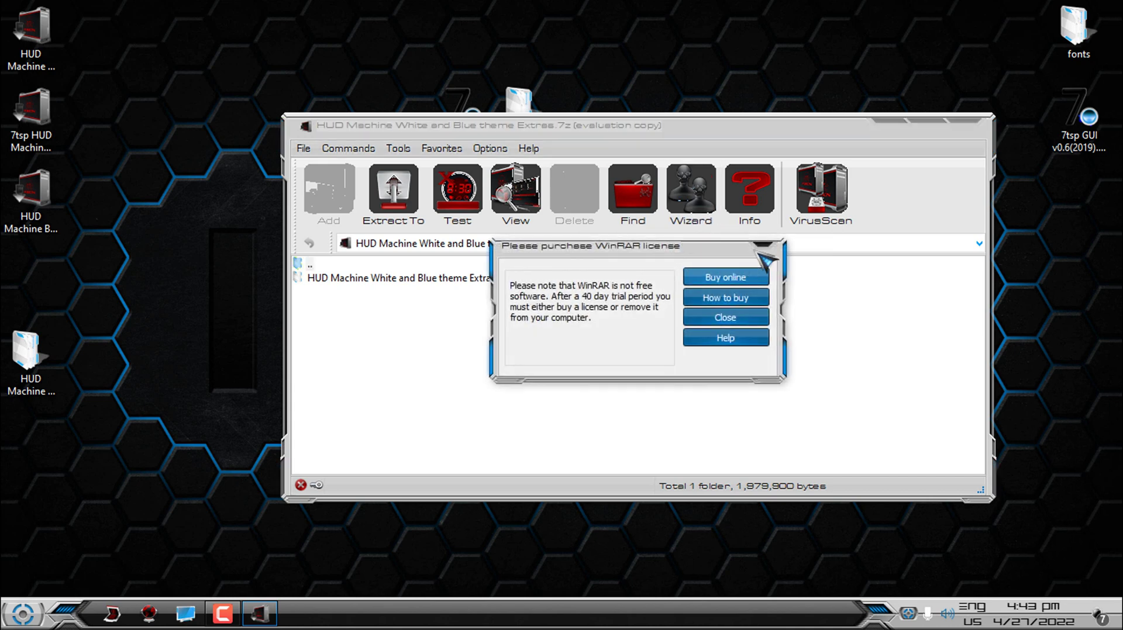
{"action": "key", "text": "Escape"}
{"action": "left_click", "coordinate": [489, 148]}
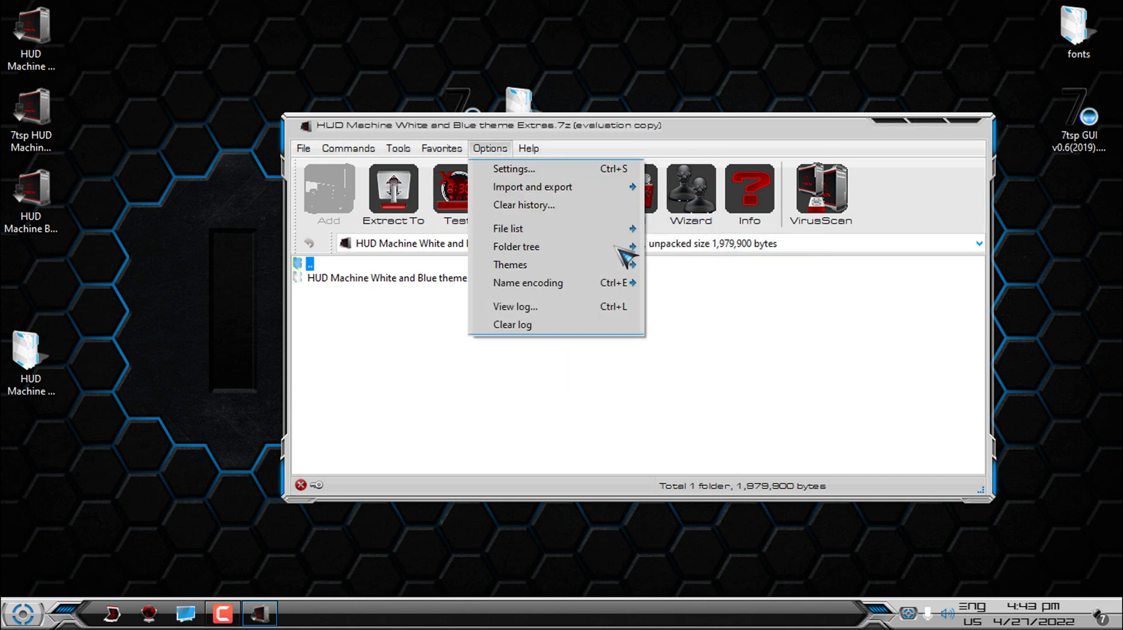
{"action": "mouse_move", "coordinate": [613, 263]}
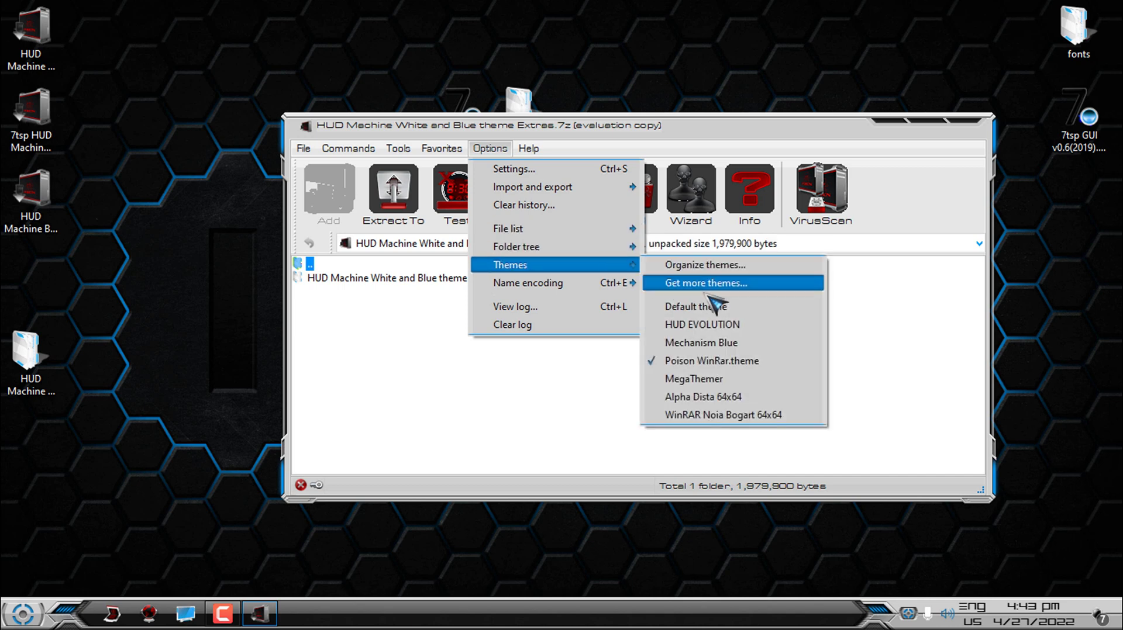
{"action": "left_click", "coordinate": [742, 324]}
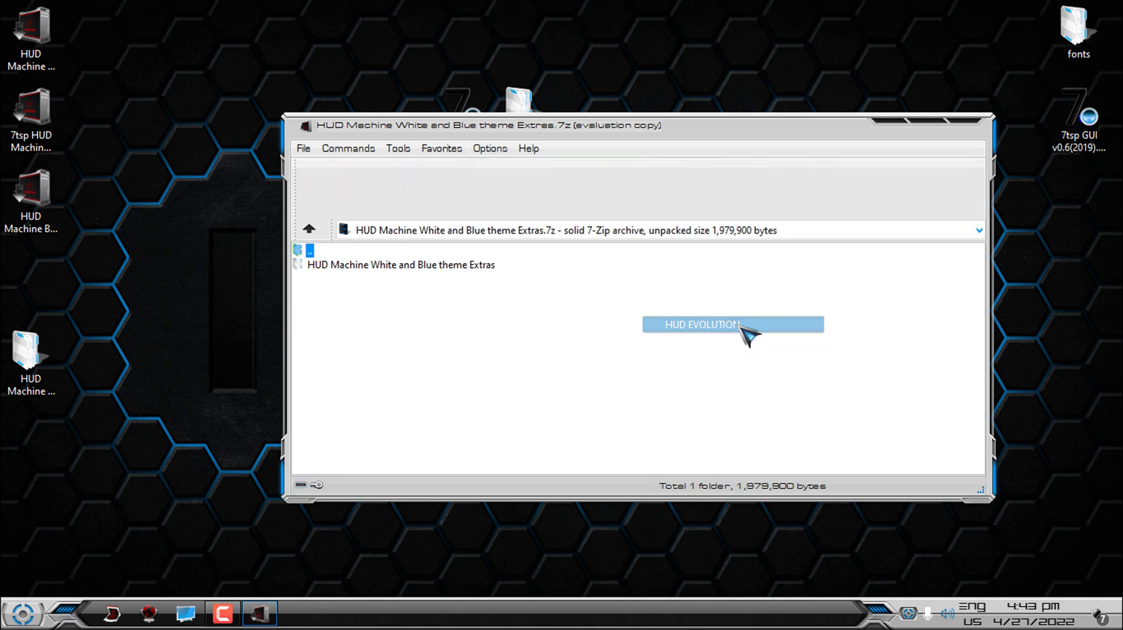
Close WinRAR, delete the four leftover HUD archives and theme folder, then refresh the desktop
{"action": "left_click", "coordinate": [966, 121]}
{"action": "left_click_drag", "start_coordinate": [125, 19], "coordinate": [48, 220]}
{"action": "left_click_drag", "start_coordinate": [85, 5], "coordinate": [25, 382]}
{"action": "right_click", "coordinate": [24, 381]}
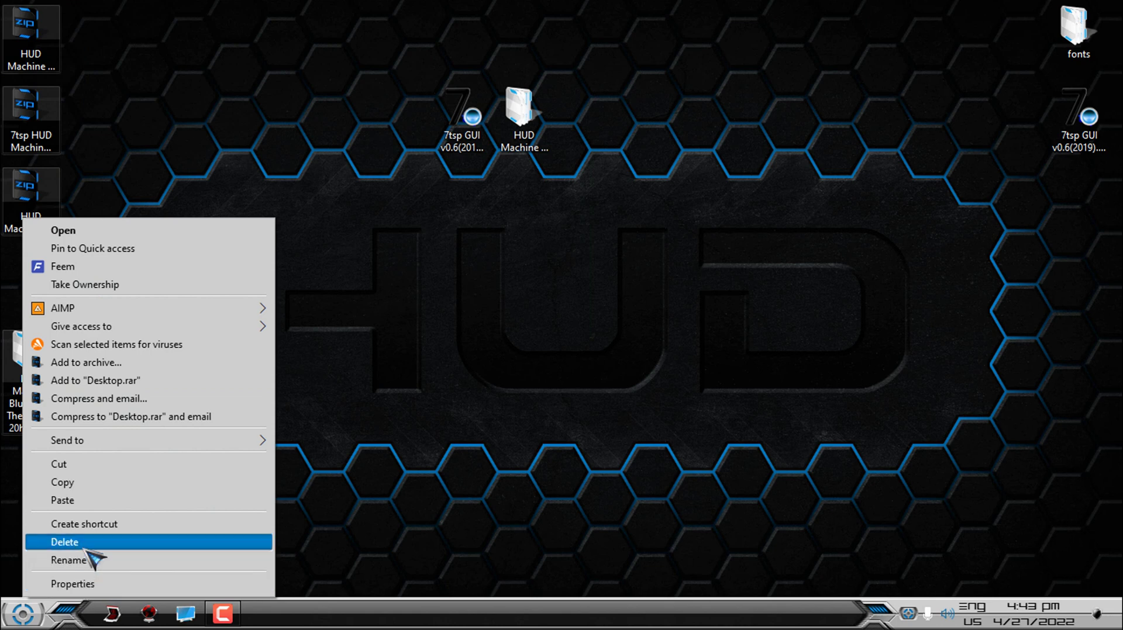
{"action": "left_click", "coordinate": [85, 547]}
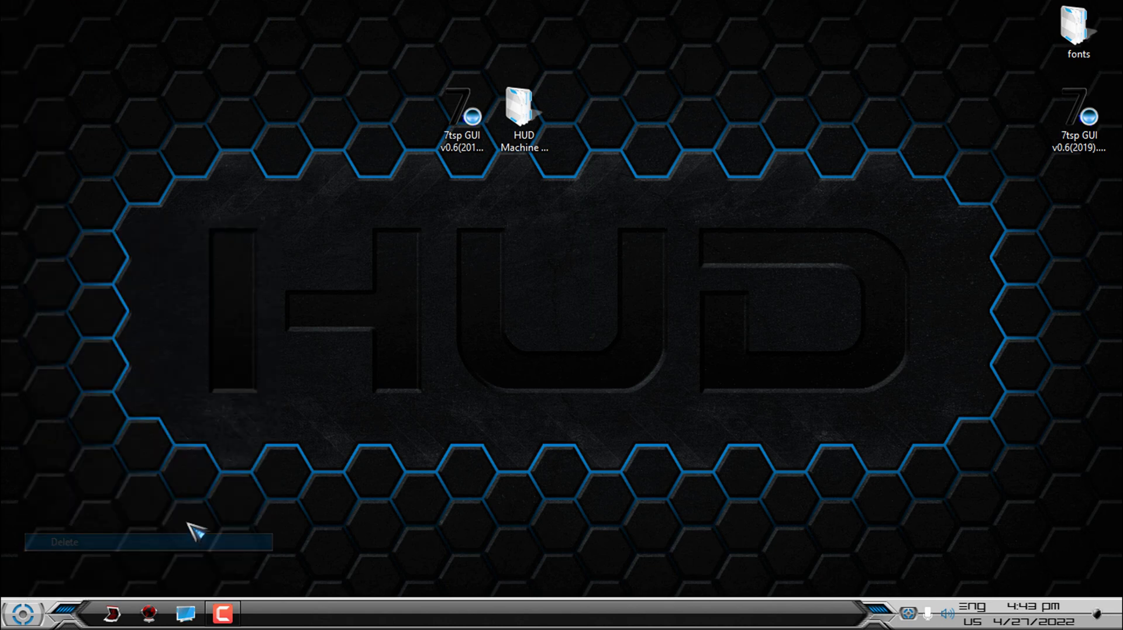
{"action": "right_click", "coordinate": [521, 236]}
{"action": "left_click", "coordinate": [551, 285]}
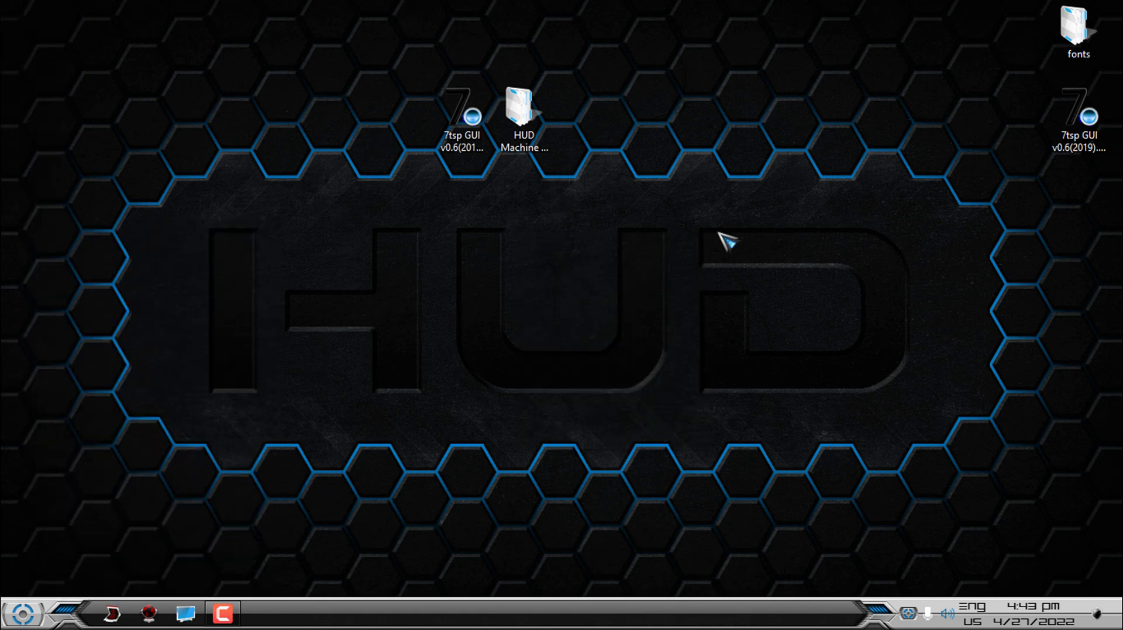
Set System Transparency to 220 with Affect Start Menu ticked and click Okay
{"action": "left_click", "coordinate": [908, 613]}
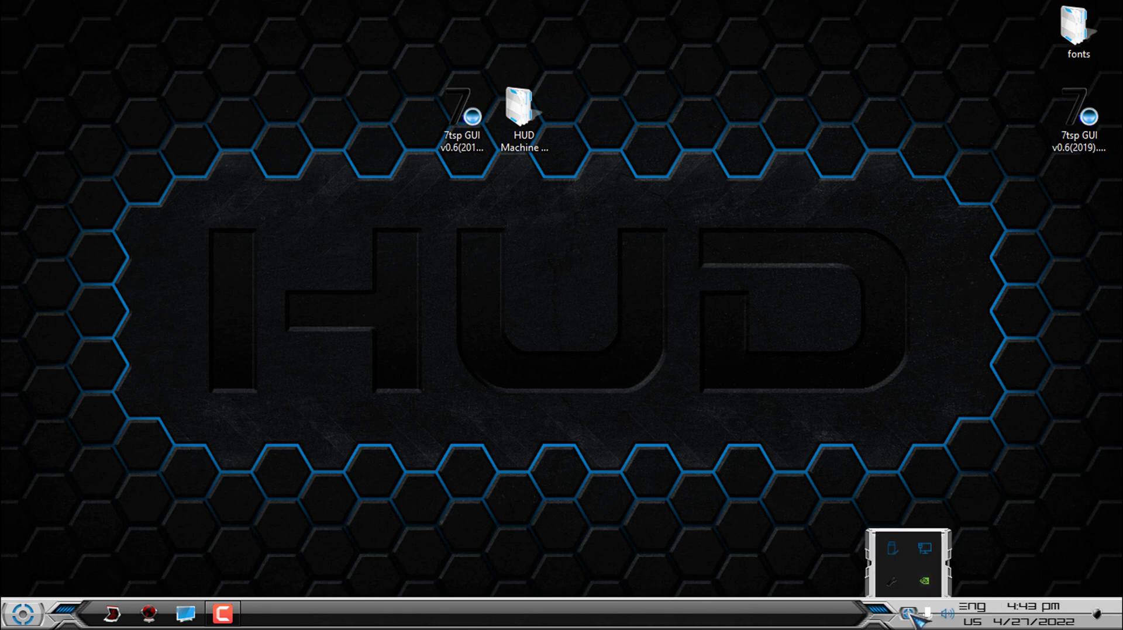
{"action": "right_click", "coordinate": [893, 582]}
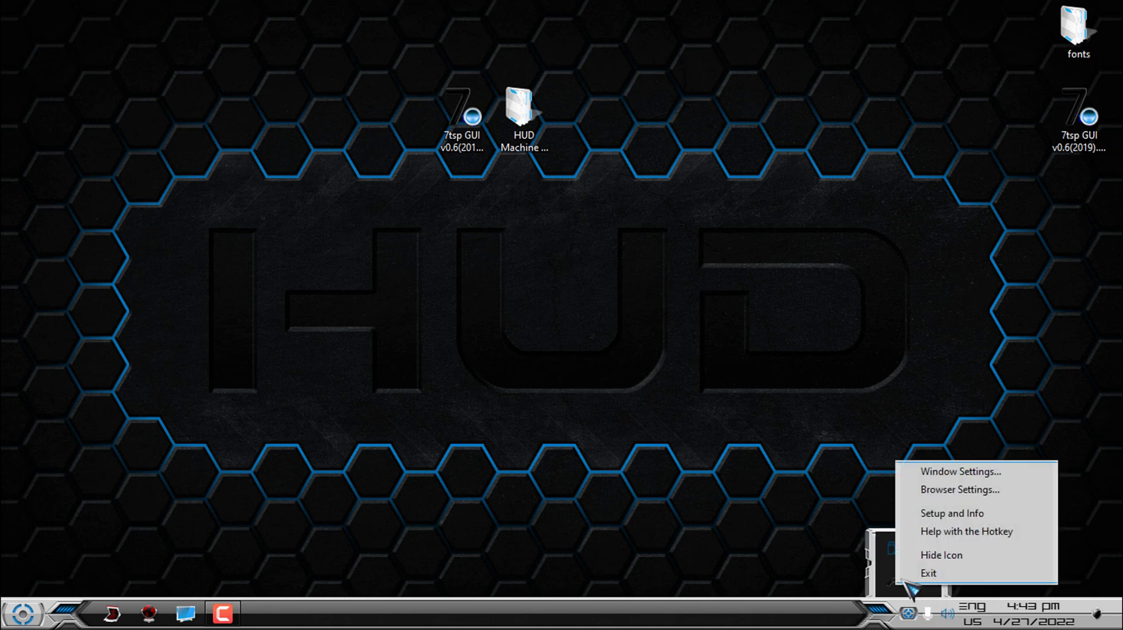
{"action": "left_click", "coordinate": [960, 513]}
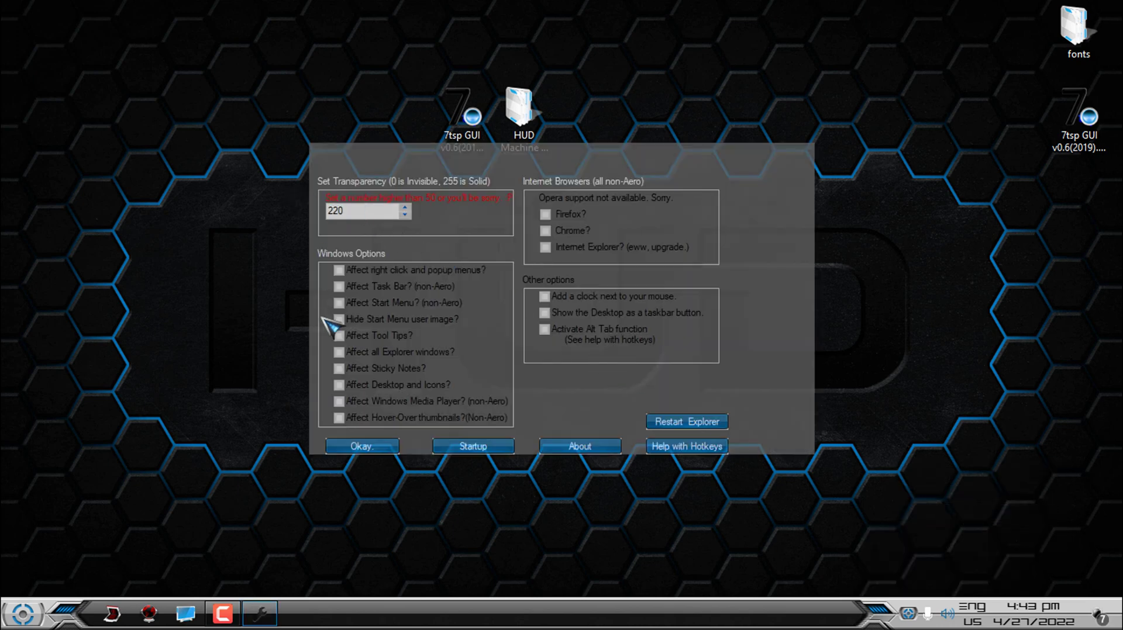
{"action": "left_click", "coordinate": [26, 615]}
{"action": "left_click", "coordinate": [26, 616]}
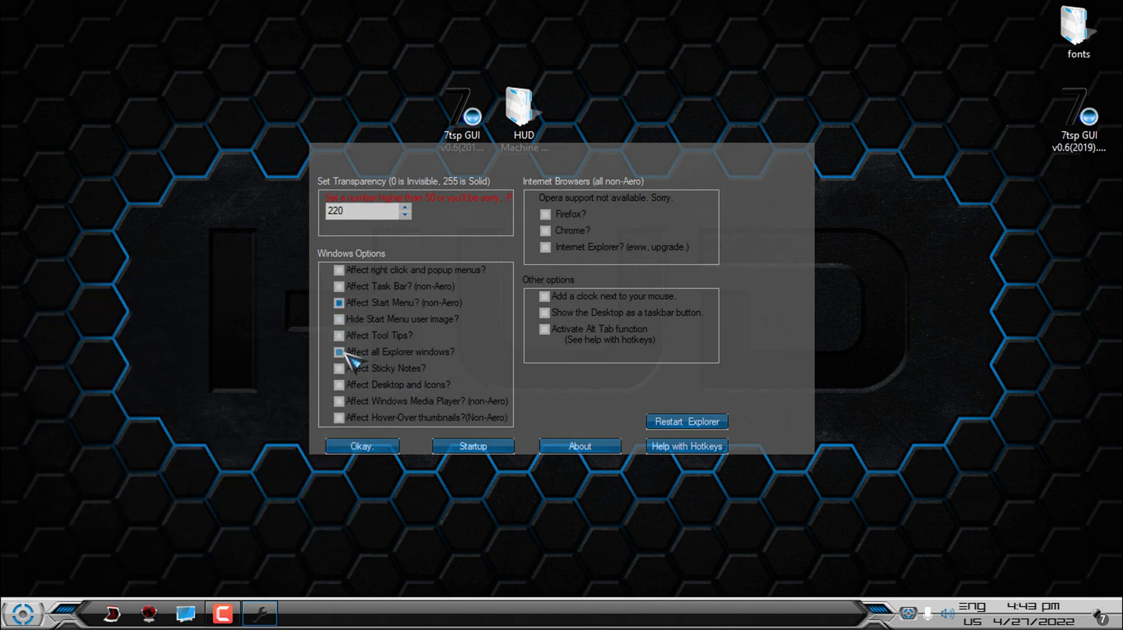
{"action": "left_click", "coordinate": [361, 447]}
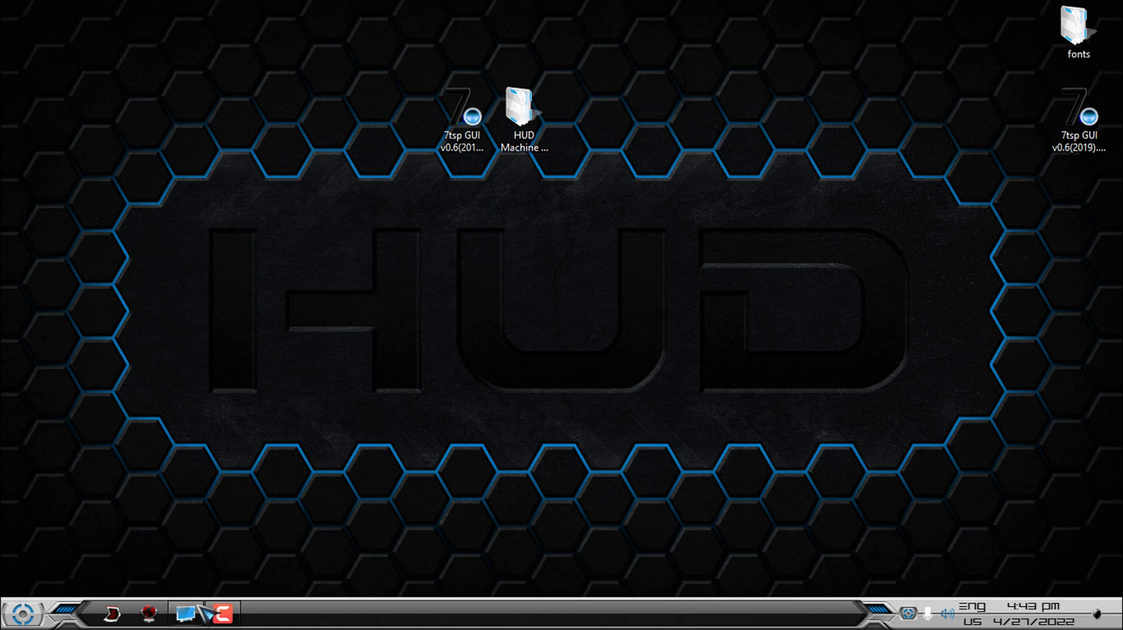
Browse This PC and Local Disk (C:) in the transparent window, then close it
{"action": "left_click", "coordinate": [204, 605]}
{"action": "left_click_drag", "start_coordinate": [536, 12], "coordinate": [551, 71]}
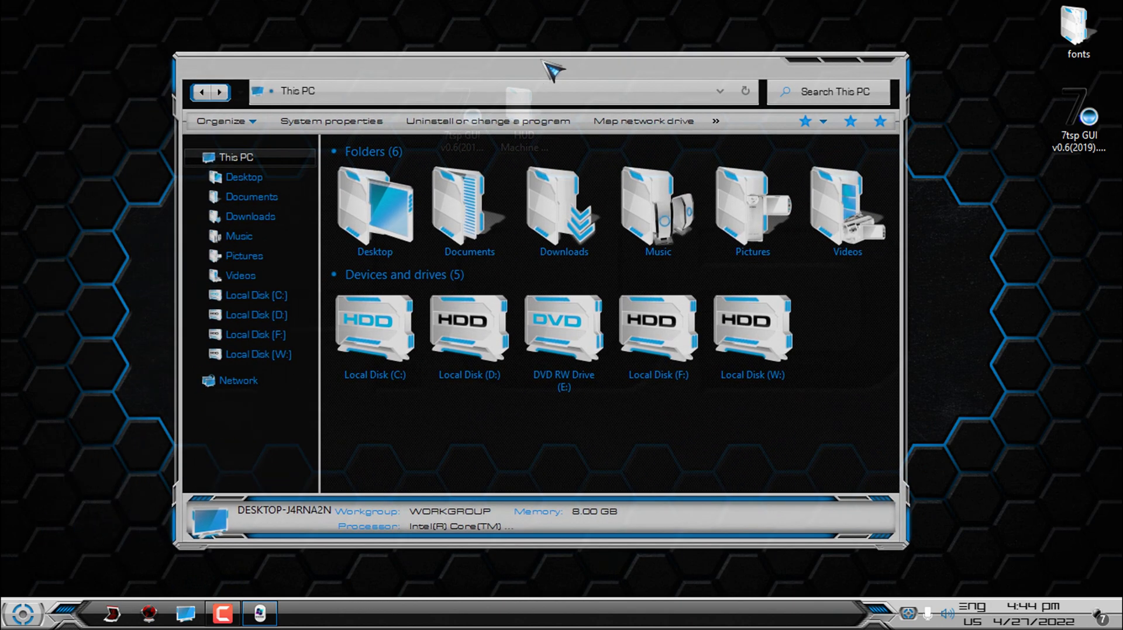
{"action": "left_click", "coordinate": [296, 297]}
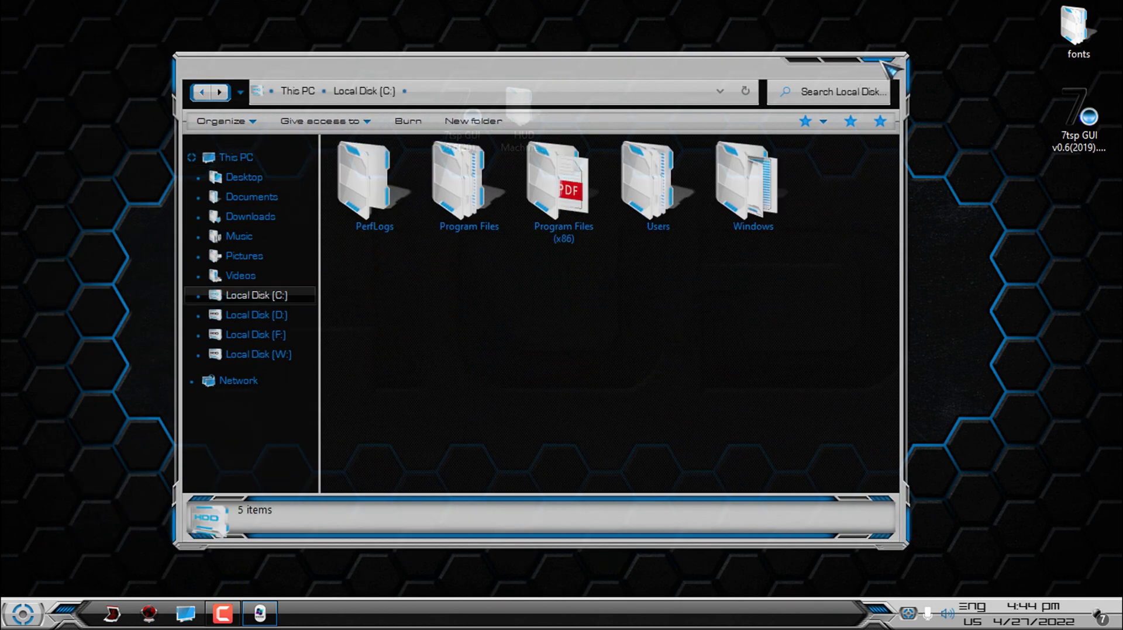
{"action": "left_click", "coordinate": [236, 157]}
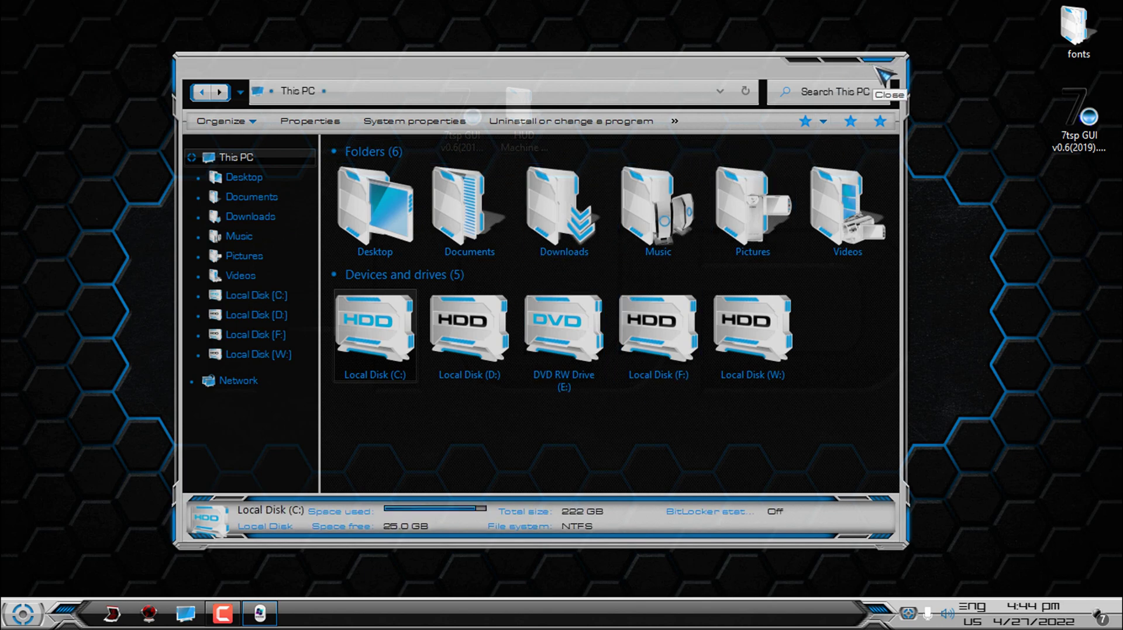
{"action": "left_click", "coordinate": [883, 75]}
Set Control Panel's View by to Category, close it, and refresh the desktop
{"action": "left_click", "coordinate": [21, 614]}
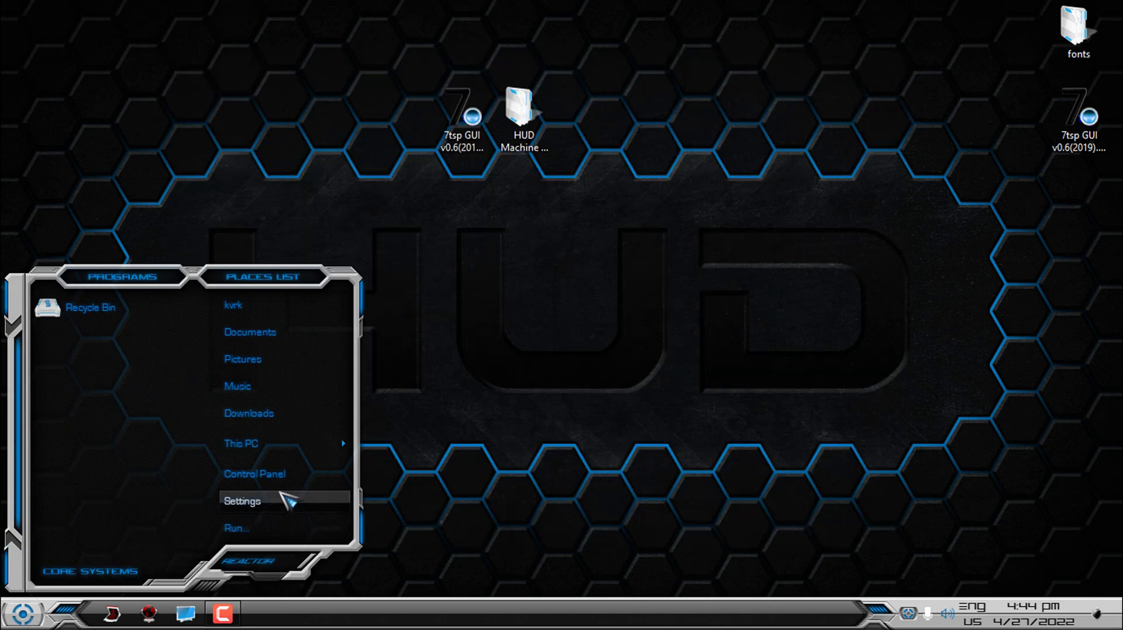
{"action": "left_click", "coordinate": [330, 472]}
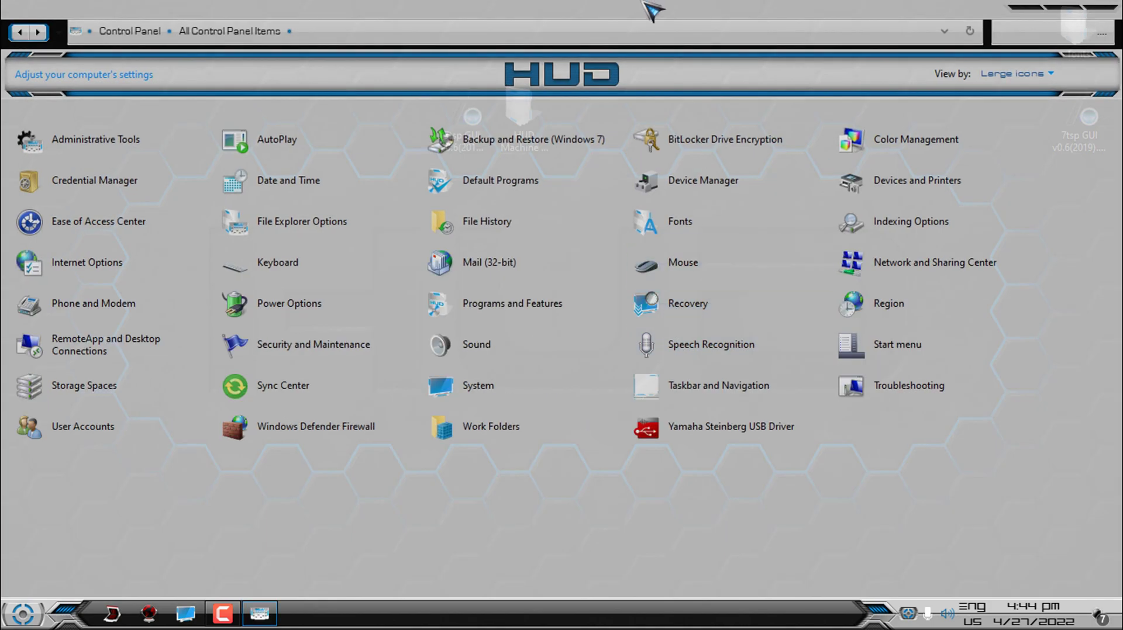
{"action": "left_click", "coordinate": [1014, 75]}
{"action": "left_click", "coordinate": [1015, 91]}
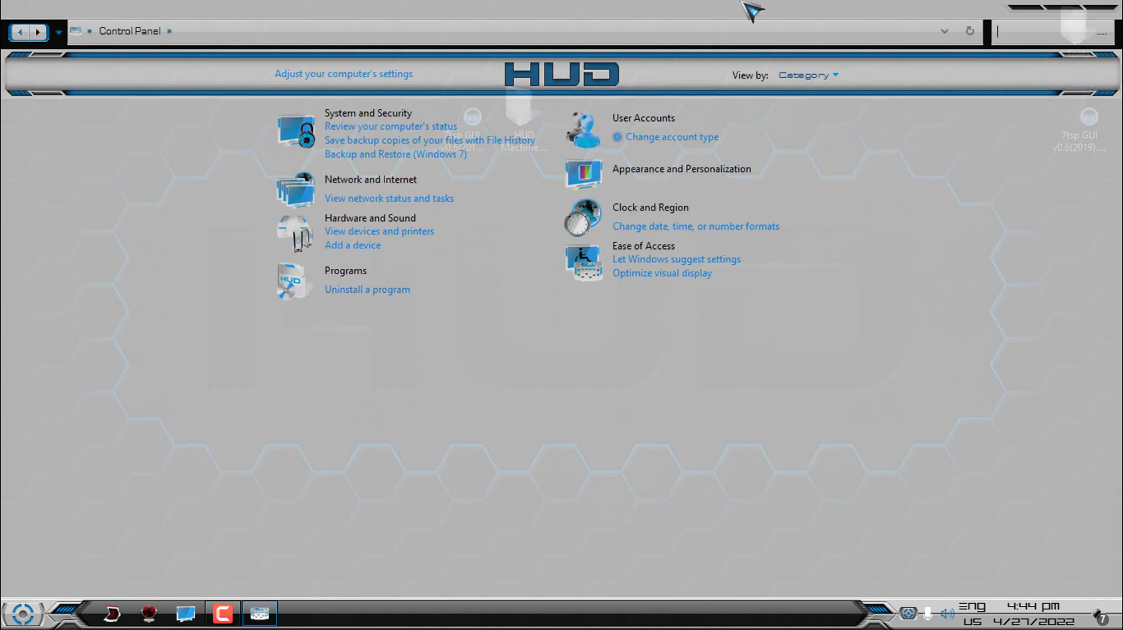
{"action": "double_click", "coordinate": [820, 14]}
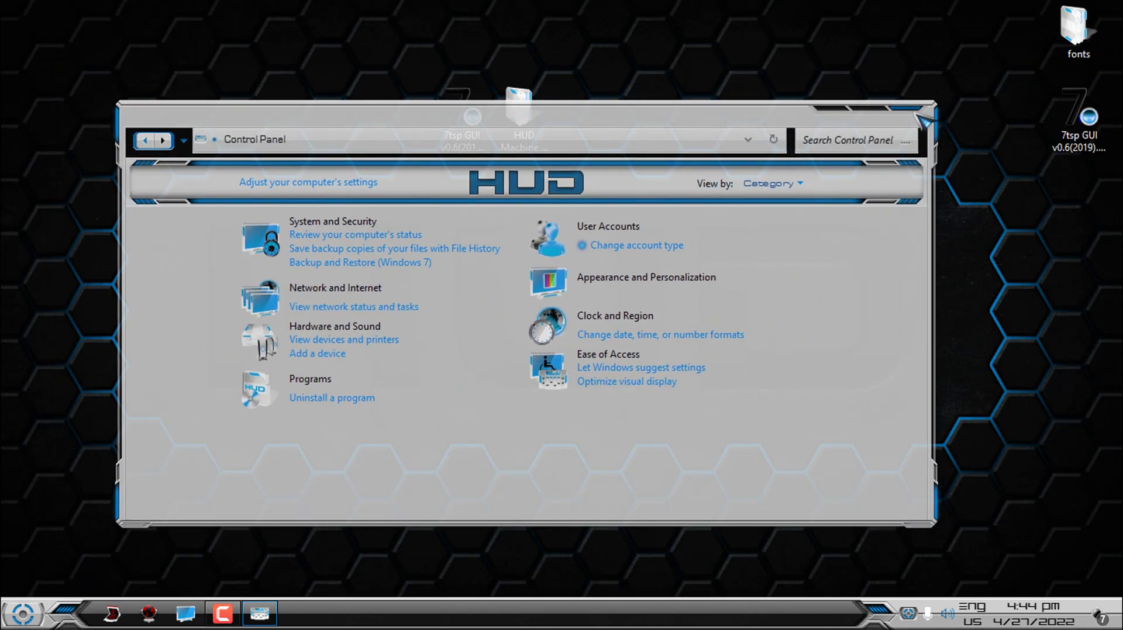
{"action": "left_click", "coordinate": [922, 118]}
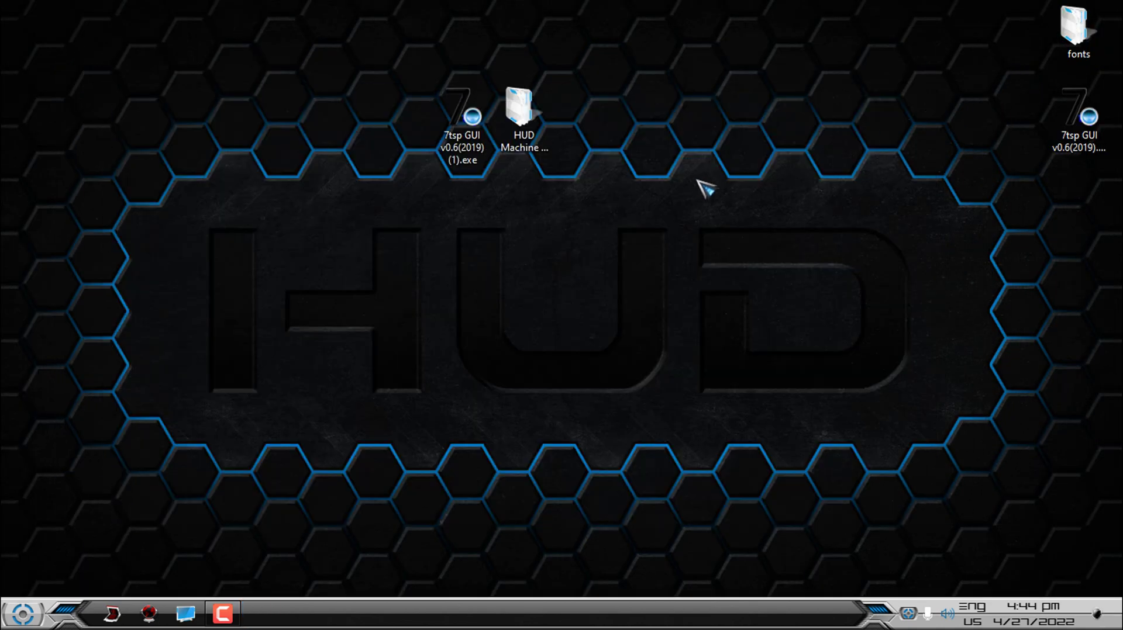
{"action": "right_click", "coordinate": [693, 175]}
{"action": "left_click", "coordinate": [739, 225]}
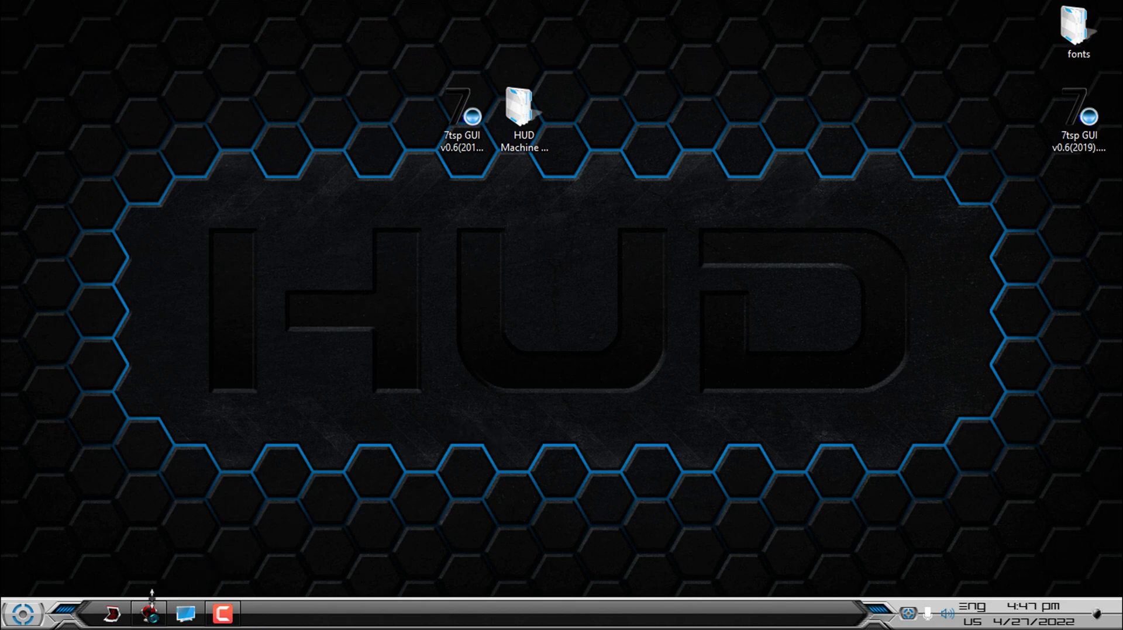
Download the SOURCE wallpaper pack from DeviantArt, then scroll the PoweredByOstX YouTube tab
{"action": "left_click", "coordinate": [150, 615]}
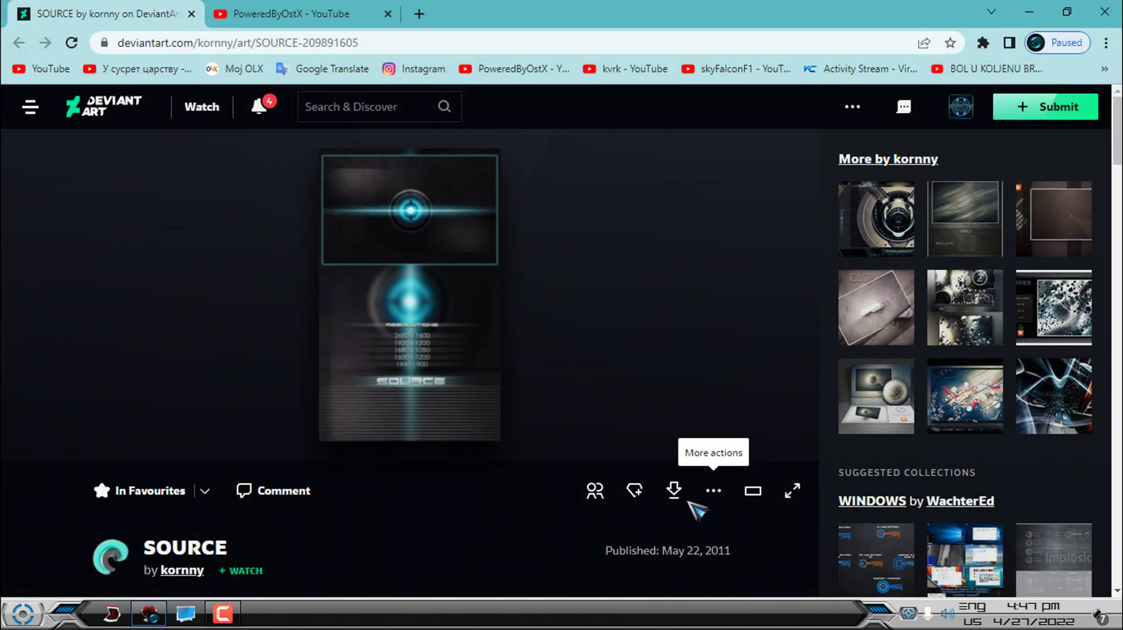
{"action": "left_click", "coordinate": [675, 494]}
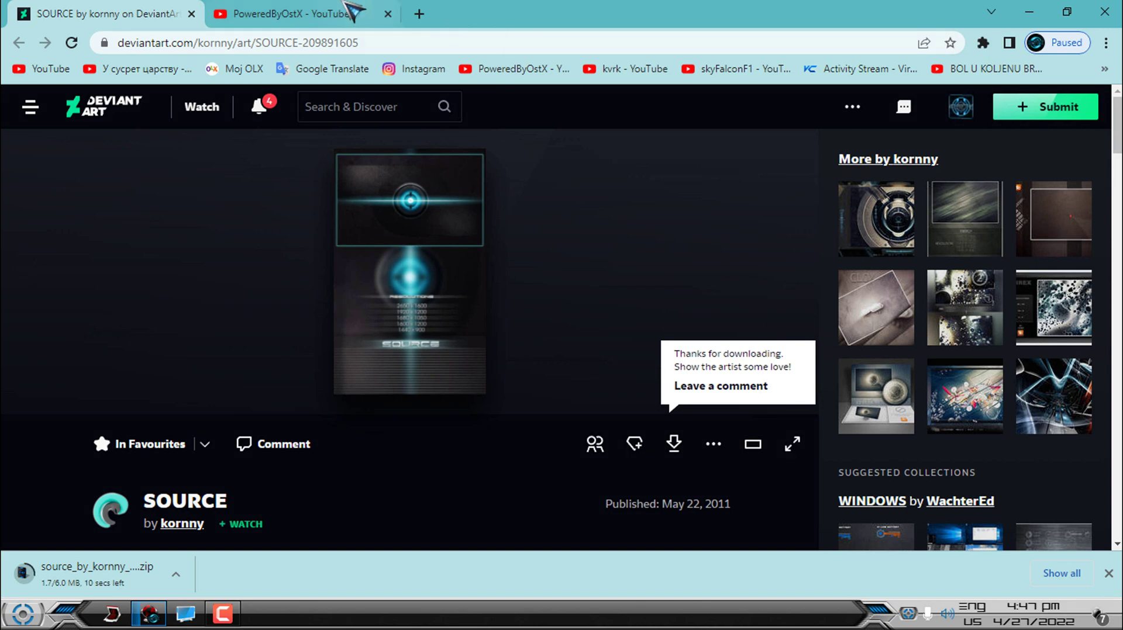
{"action": "left_click", "coordinate": [334, 23]}
{"action": "scroll", "coordinate": [827, 251], "scroll_direction": "down", "scroll_amount": 5}
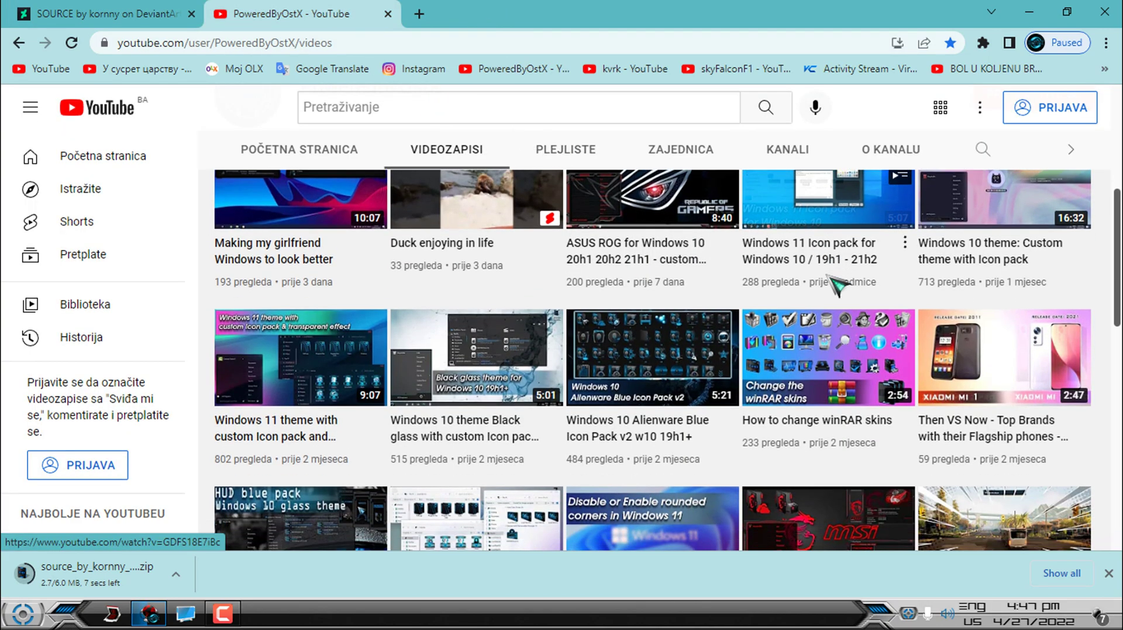
{"action": "scroll", "coordinate": [849, 260], "scroll_direction": "down", "scroll_amount": 3}
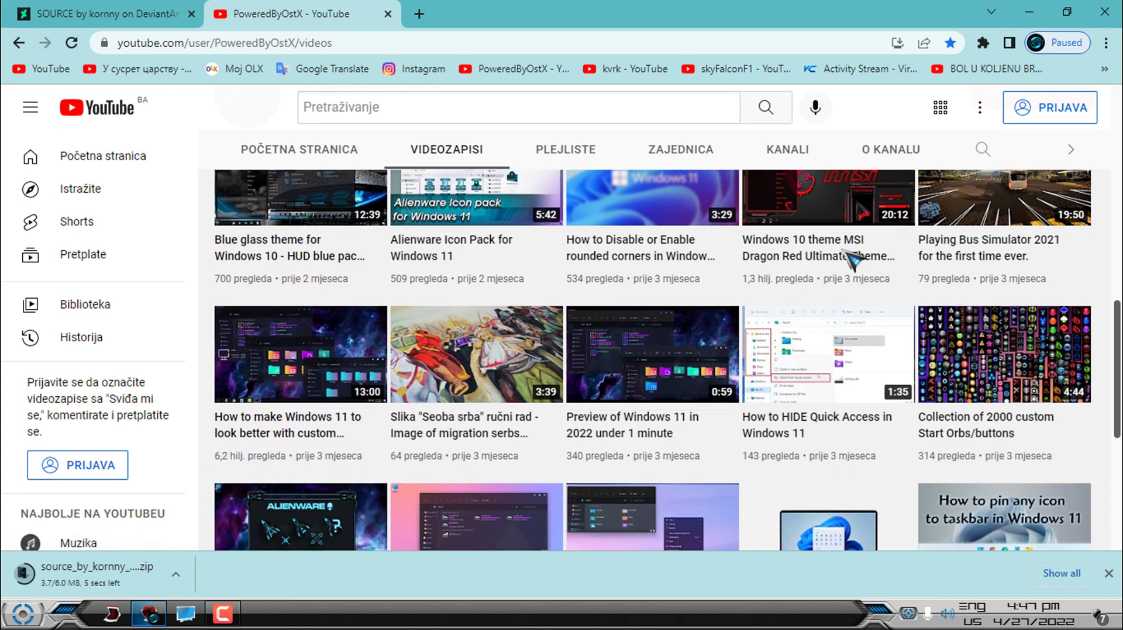
{"action": "scroll", "coordinate": [853, 260], "scroll_direction": "down", "scroll_amount": 3}
{"action": "mouse_move", "coordinate": [464, 408]}
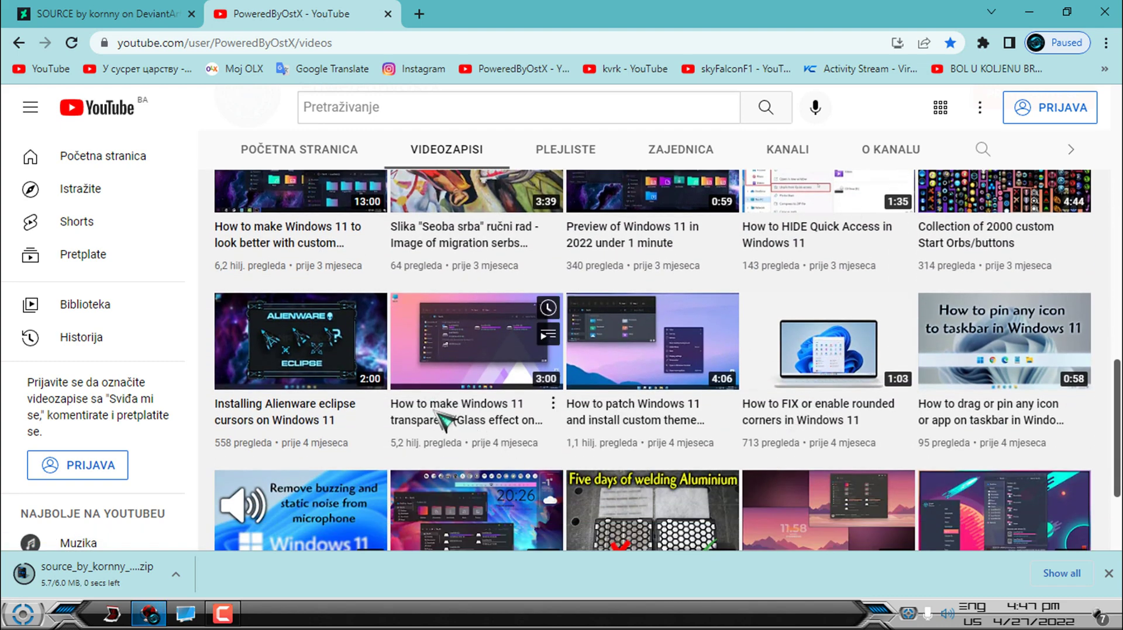
{"action": "scroll", "coordinate": [447, 412], "scroll_direction": "down", "scroll_amount": 6}
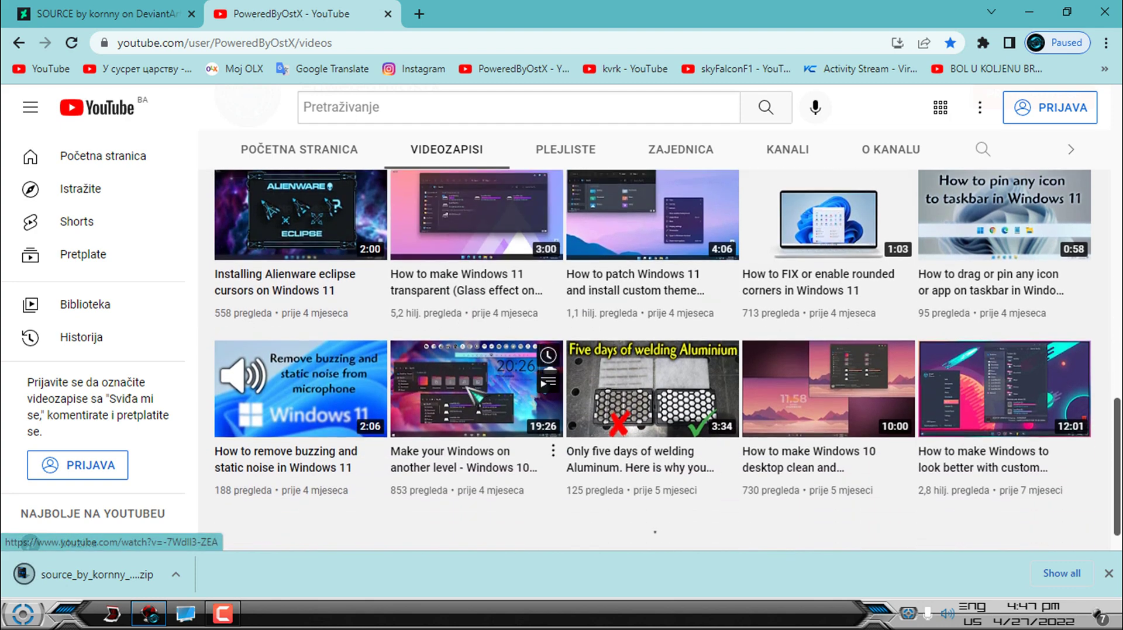
{"action": "scroll", "coordinate": [448, 412], "scroll_direction": "down", "scroll_amount": 3}
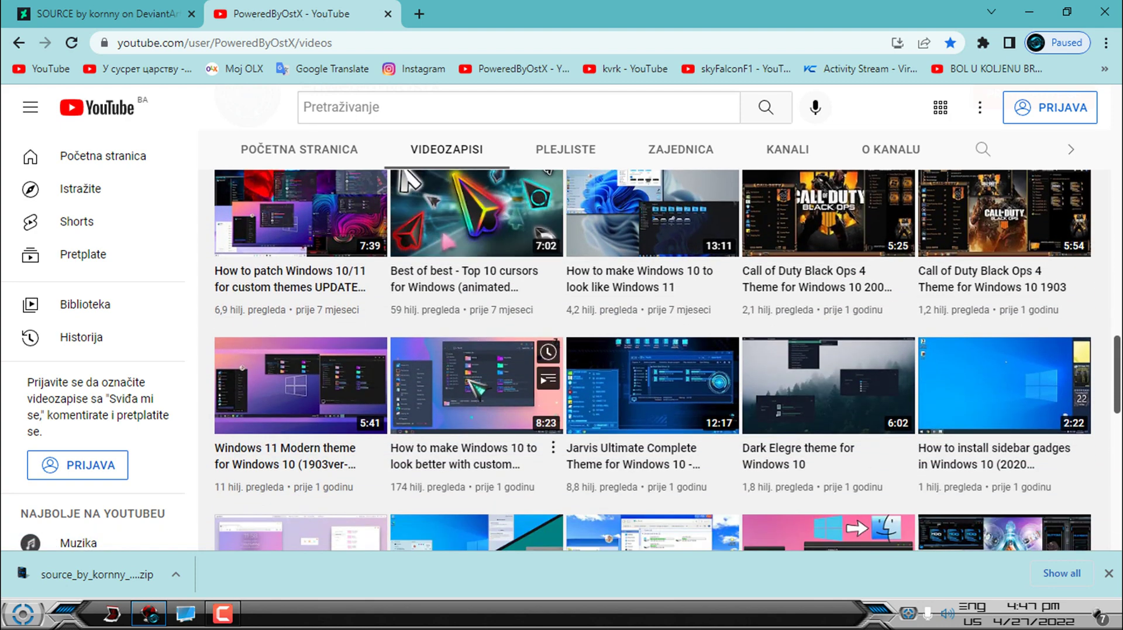
Drag source_by_kornny_d3gyped.zip onto the desktop and close Chrome
{"action": "double_click", "coordinate": [524, 26]}
{"action": "left_click_drag", "start_coordinate": [250, 432], "coordinate": [41, 281]}
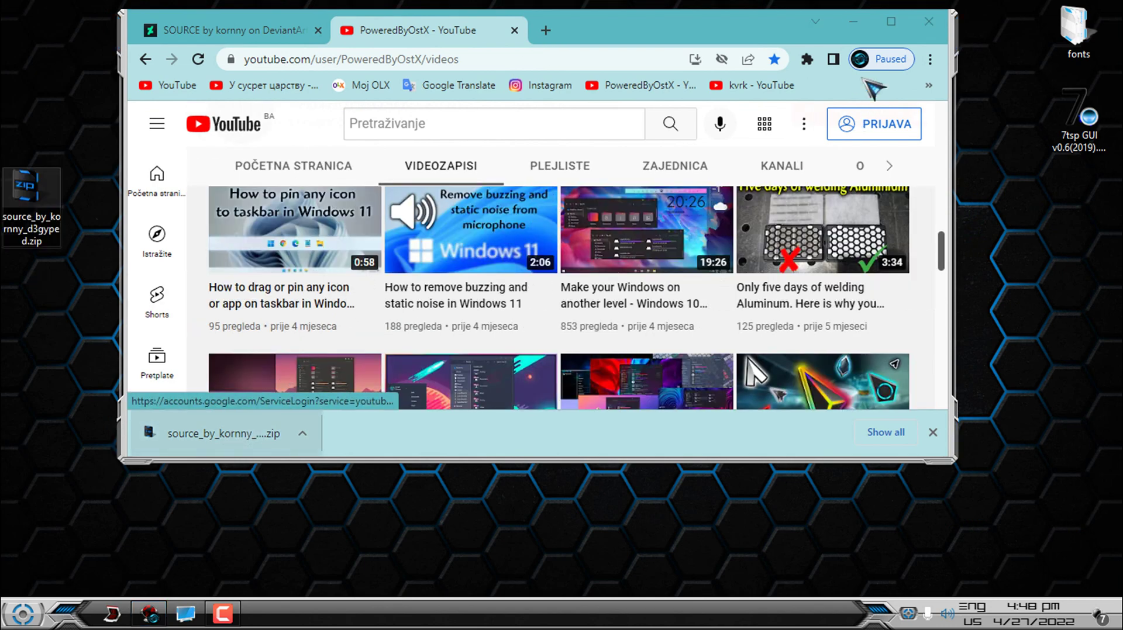
{"action": "left_click", "coordinate": [924, 28]}
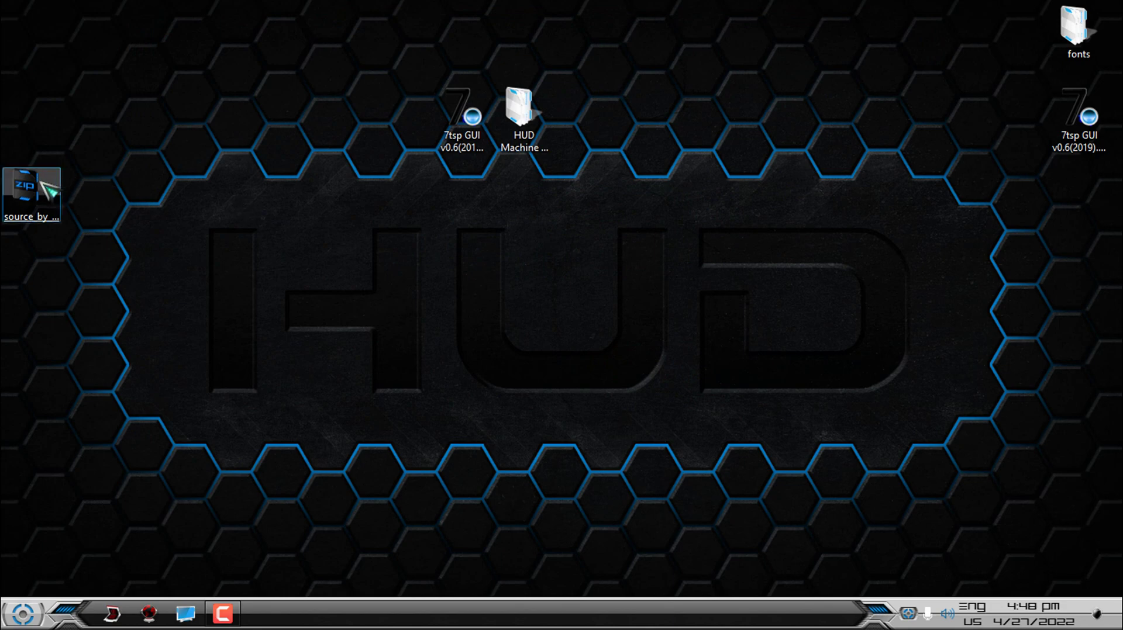
Extract the downloaded zip into its own folder and open its SOURCE folder
{"action": "right_click", "coordinate": [50, 190]}
{"action": "left_click", "coordinate": [149, 338]}
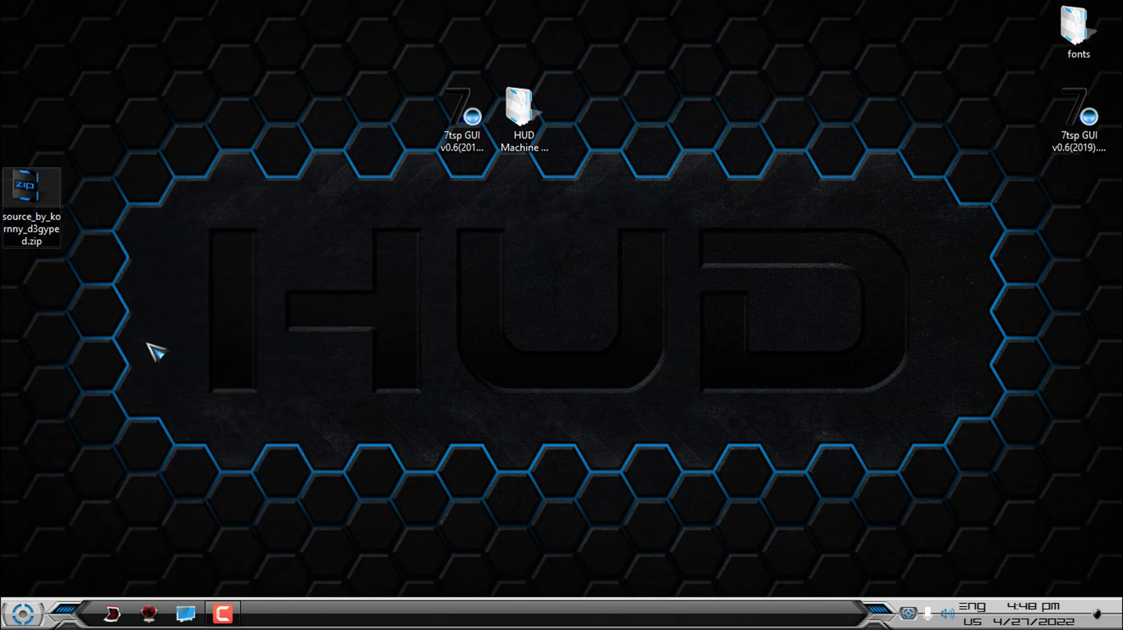
{"action": "double_click", "coordinate": [58, 58]}
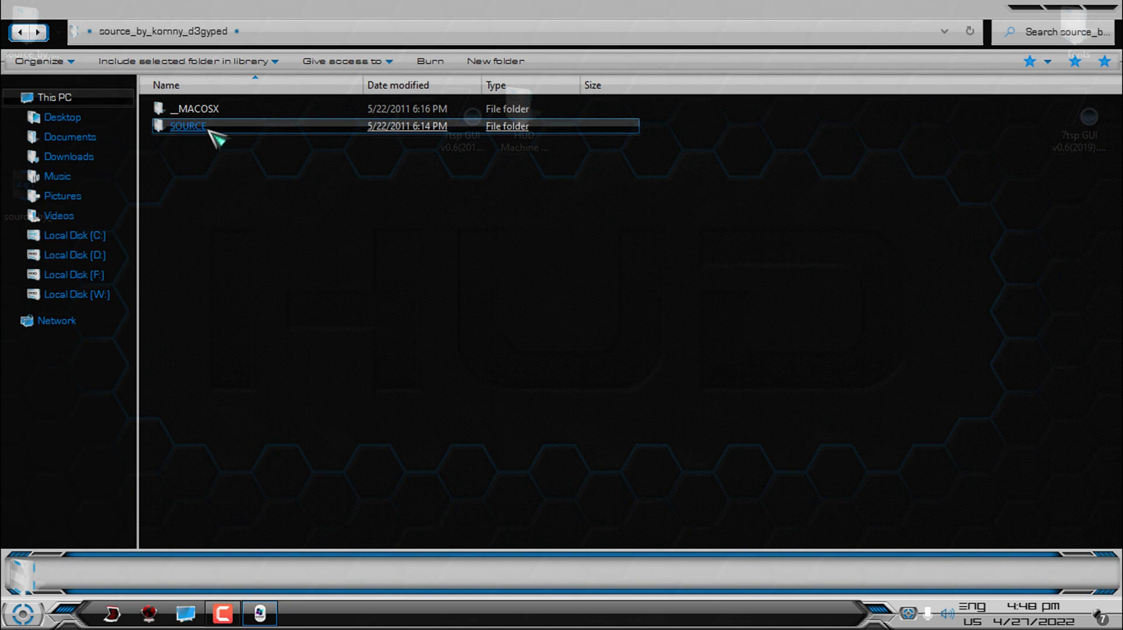
{"action": "double_click", "coordinate": [188, 126]}
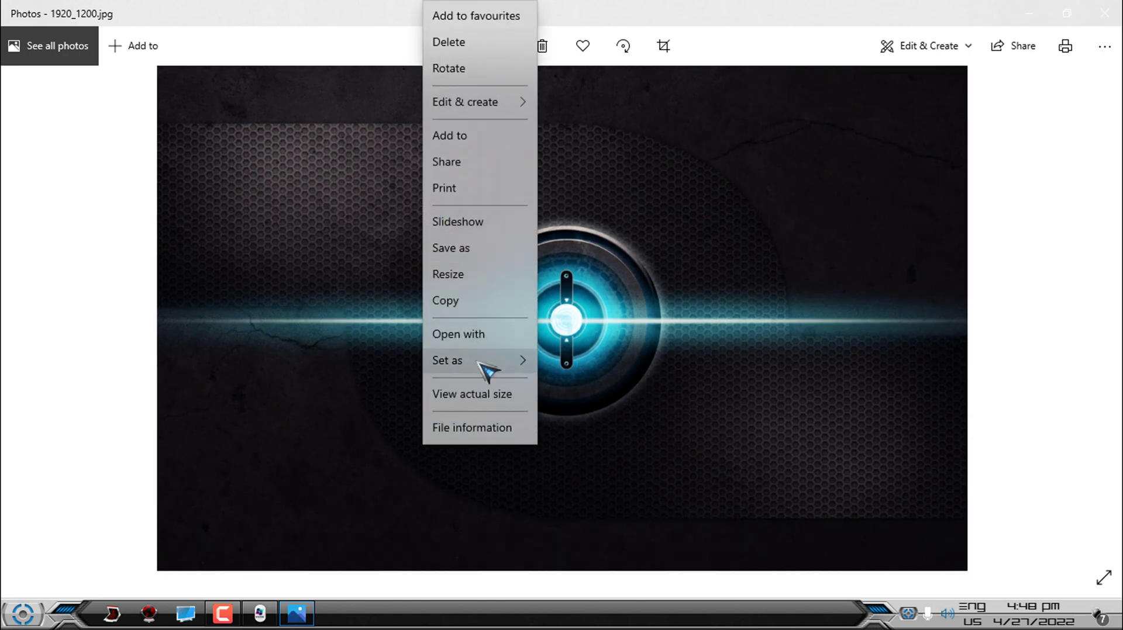
Set 1920_1200.jpg as the desktop background, then close Photos
{"action": "mouse_move", "coordinate": [489, 369]}
{"action": "left_click", "coordinate": [587, 392]}
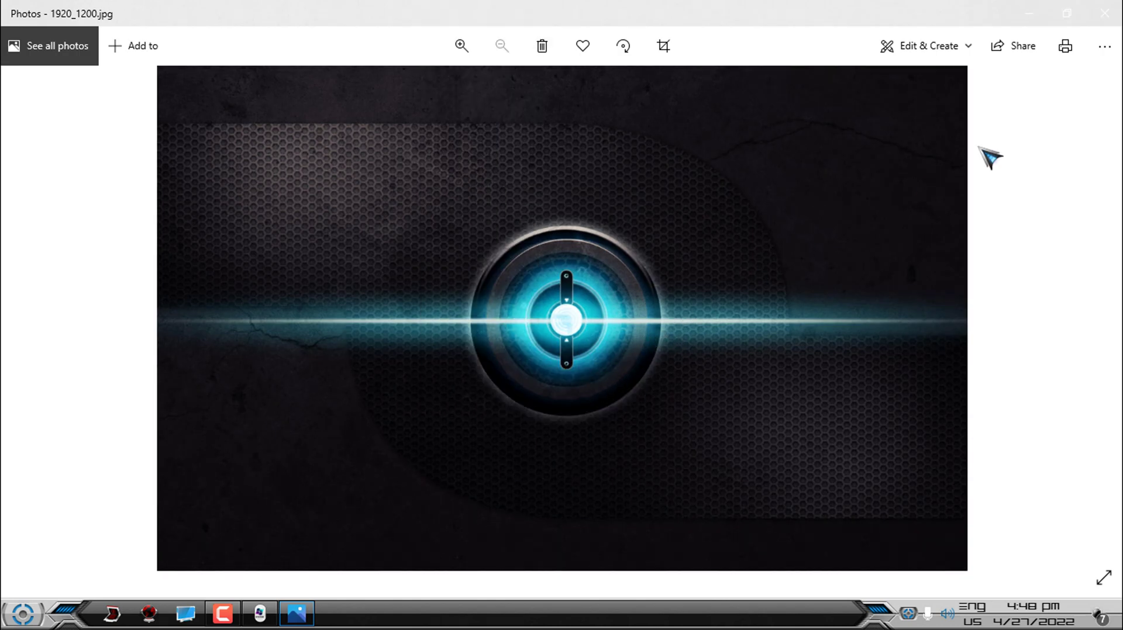
{"action": "left_click", "coordinate": [1105, 13]}
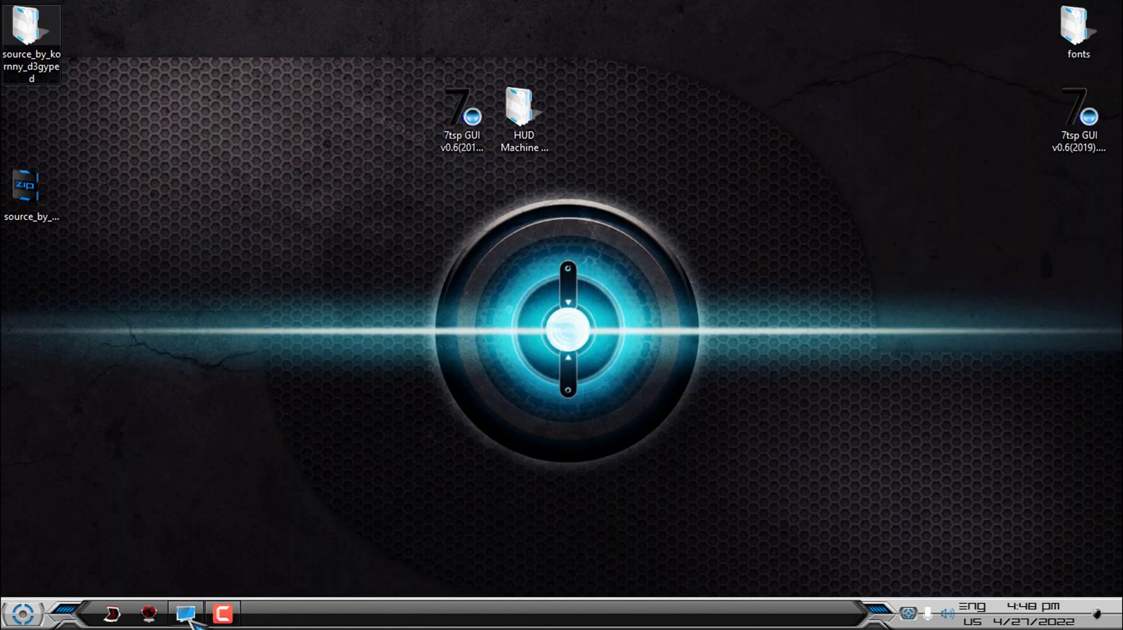
Open This PC over the new wallpaper, resize it, then close it
{"action": "left_click", "coordinate": [187, 615]}
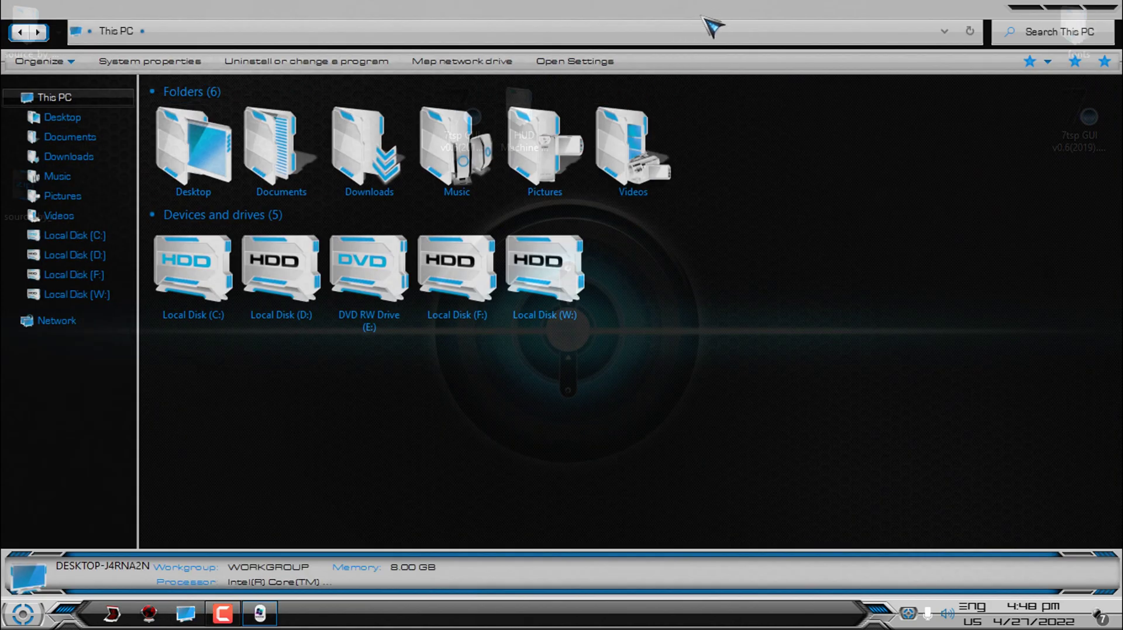
{"action": "left_click_drag", "start_coordinate": [702, 19], "coordinate": [836, 104]}
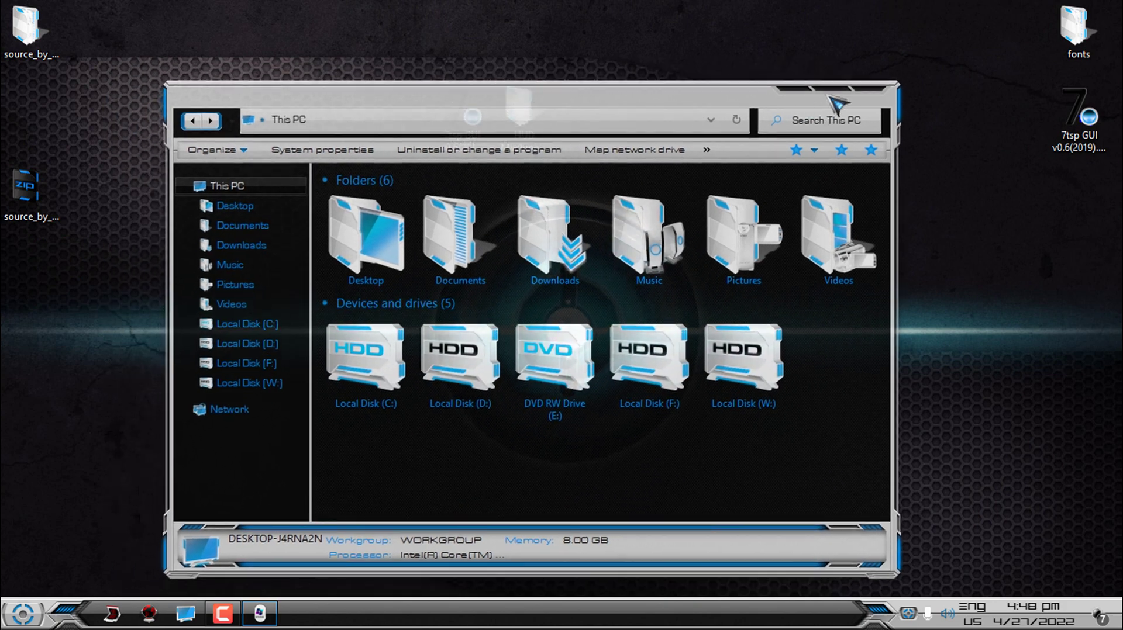
{"action": "left_click", "coordinate": [870, 91]}
Delete the downloaded zip and its extracted folder from the desktop
{"action": "left_click_drag", "start_coordinate": [102, 13], "coordinate": [38, 207]}
{"action": "right_click", "coordinate": [38, 208]}
{"action": "left_click", "coordinate": [125, 491]}
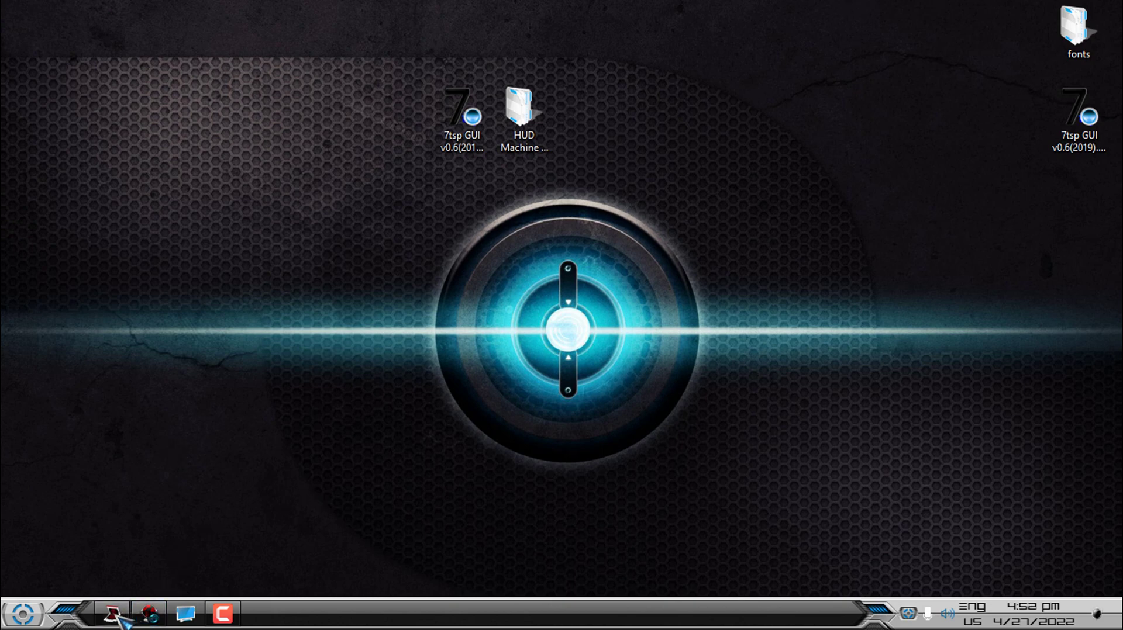
Download the Emulator icons pack from the DeviantArt page and close the browser
{"action": "left_click", "coordinate": [150, 614]}
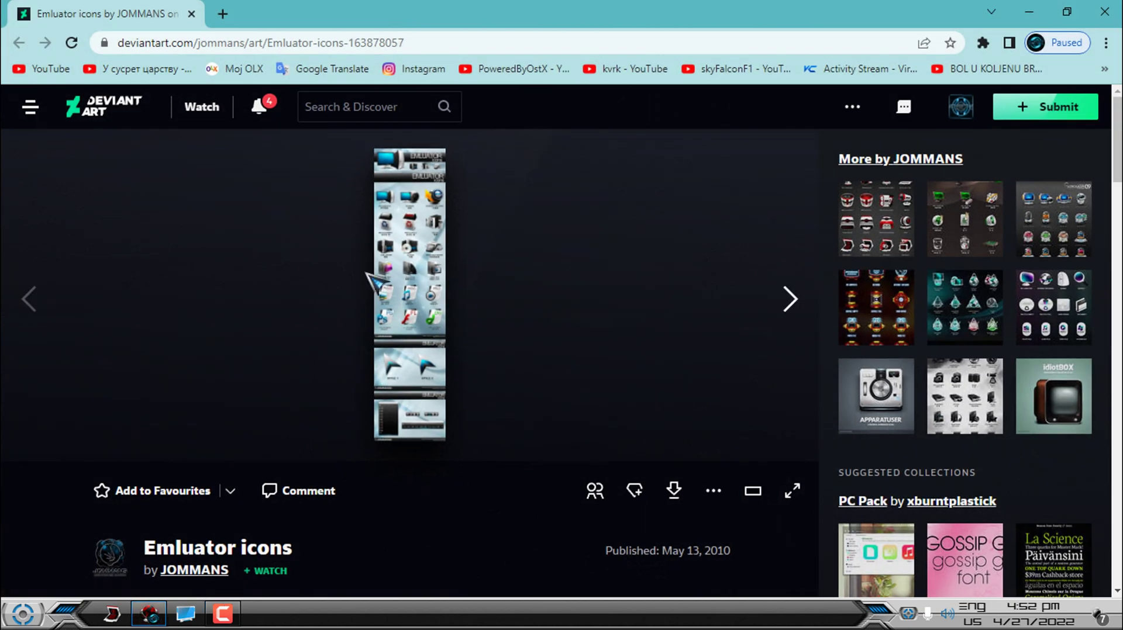
{"action": "scroll", "coordinate": [421, 285], "scroll_direction": "down", "scroll_amount": 1}
{"action": "left_click", "coordinate": [674, 435]}
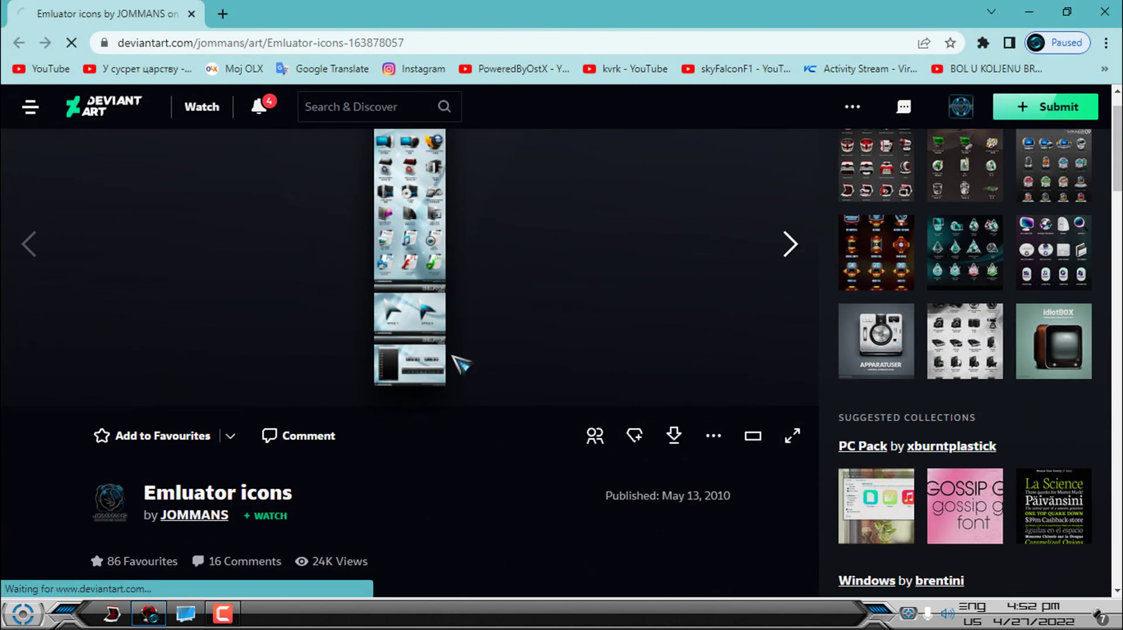
{"action": "double_click", "coordinate": [468, 17]}
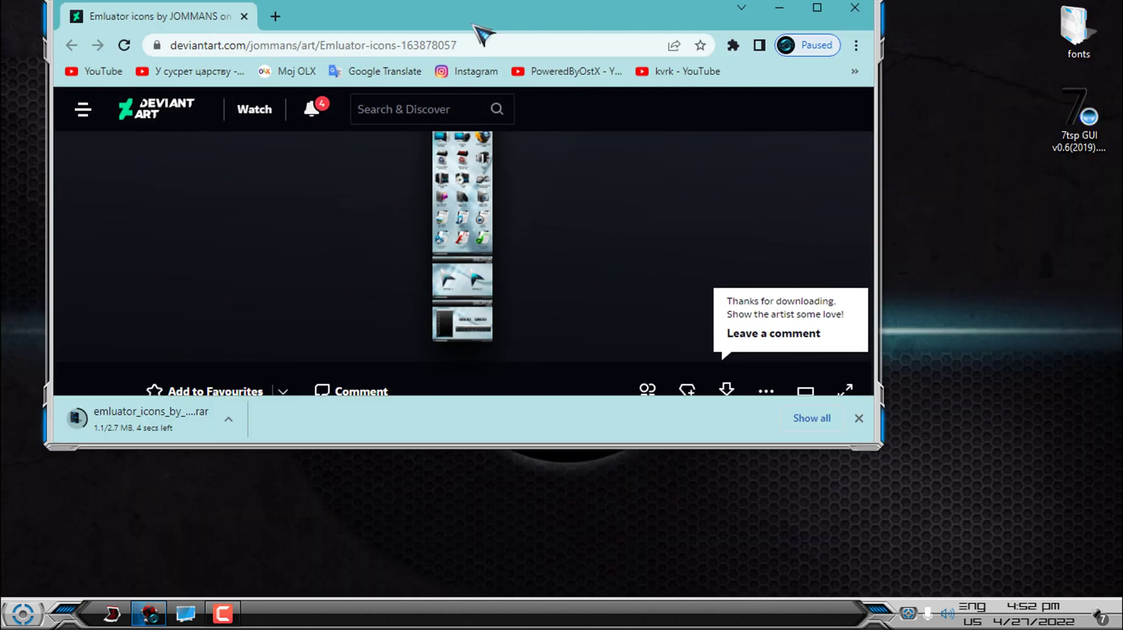
{"action": "left_click_drag", "start_coordinate": [376, 21], "coordinate": [493, 44]}
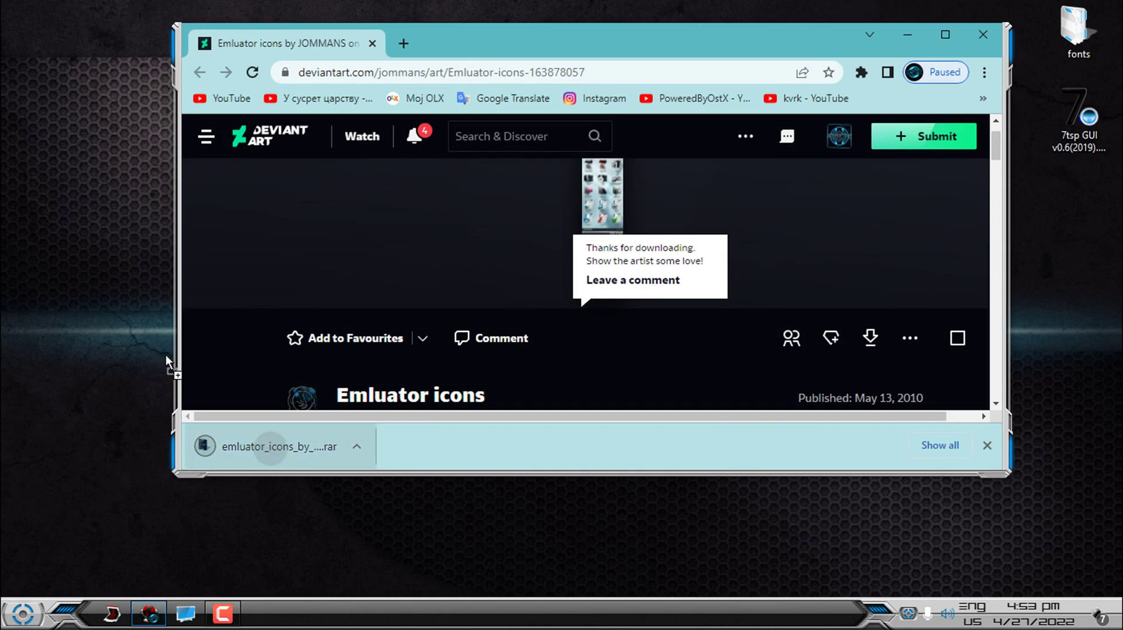
{"action": "left_click", "coordinate": [984, 37]}
Extract the icons rar into its own desktop folder and delete the rar
{"action": "left_click", "coordinate": [90, 109]}
{"action": "right_click", "coordinate": [90, 108]}
{"action": "left_click", "coordinate": [216, 277]}
{"action": "right_click", "coordinate": [108, 138]}
{"action": "left_click", "coordinate": [193, 496]}
{"action": "right_click", "coordinate": [25, 40]}
Copy the emluator icons folder into D:\Icons and delete its desktop copy
{"action": "left_click", "coordinate": [132, 393]}
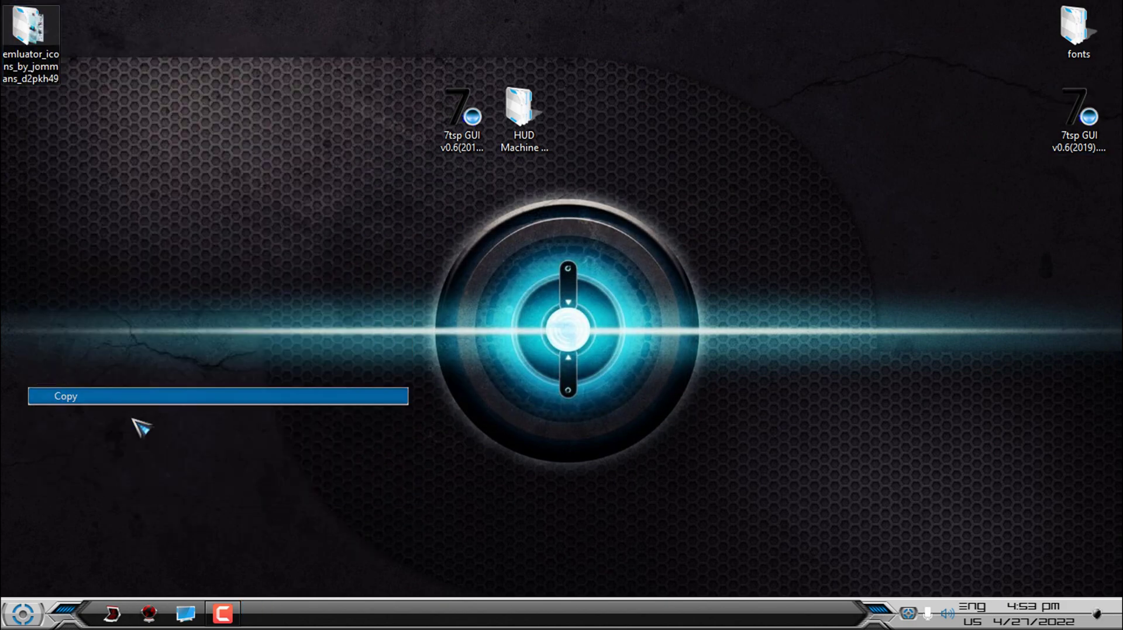
{"action": "left_click", "coordinate": [144, 614]}
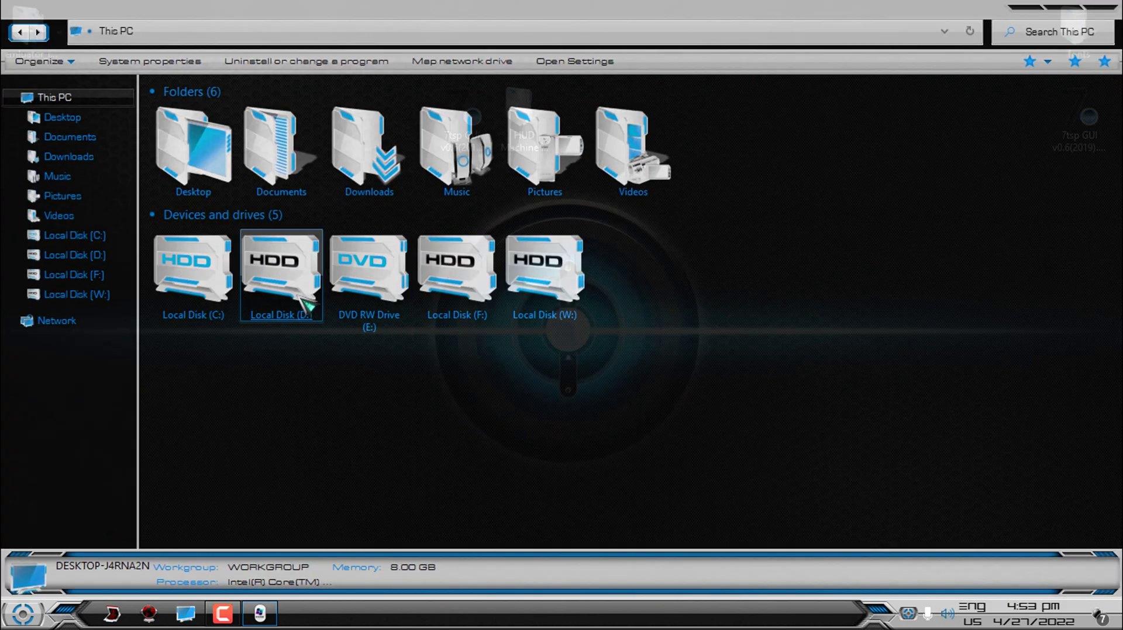
{"action": "double_click", "coordinate": [297, 304]}
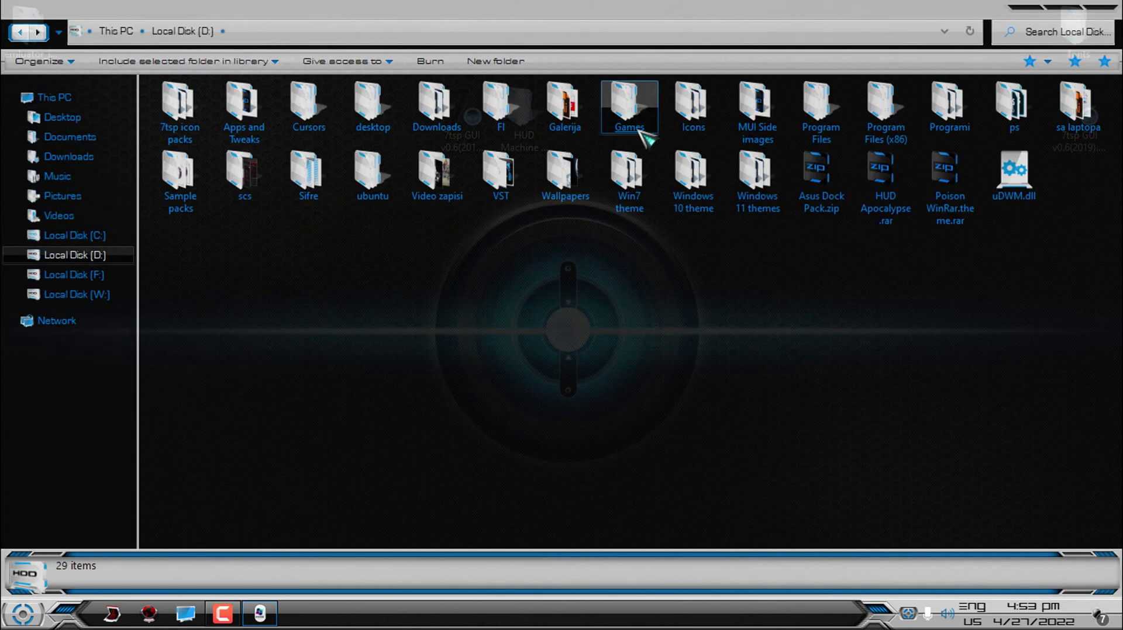
{"action": "double_click", "coordinate": [687, 114]}
{"action": "right_click", "coordinate": [475, 232]}
{"action": "left_click", "coordinate": [517, 350]}
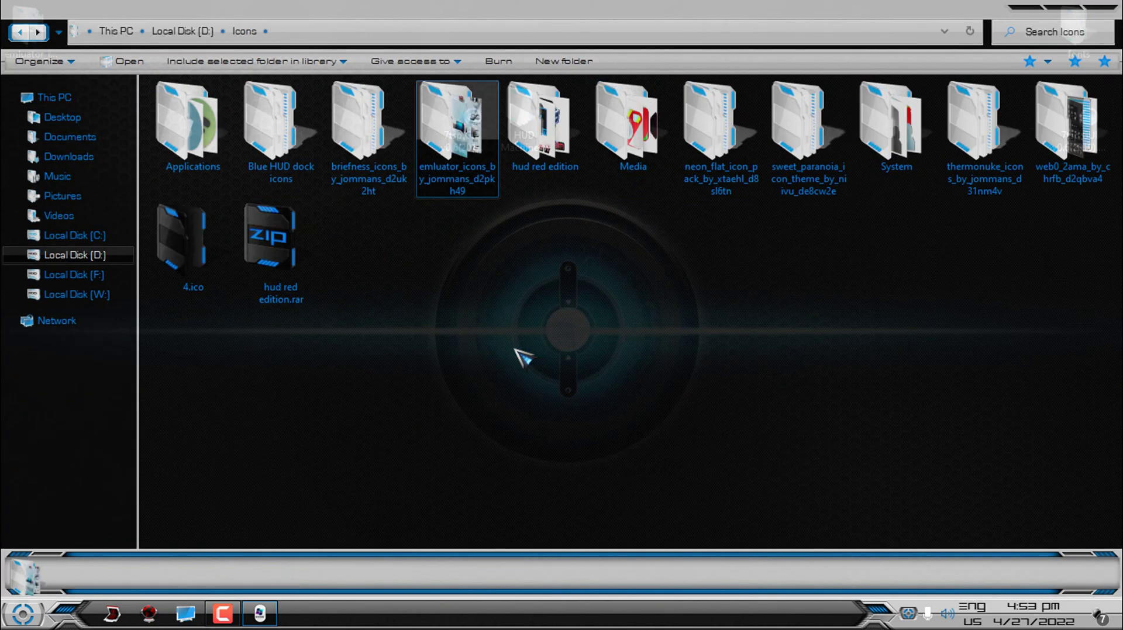
{"action": "left_click", "coordinate": [481, 201]}
{"action": "left_click", "coordinate": [1026, 9]}
{"action": "right_click", "coordinate": [36, 38]}
{"action": "left_click", "coordinate": [138, 457]}
Browse the icon set's 256 png and 64 ico subfolders, then close Explorer
{"action": "left_click", "coordinate": [259, 614]}
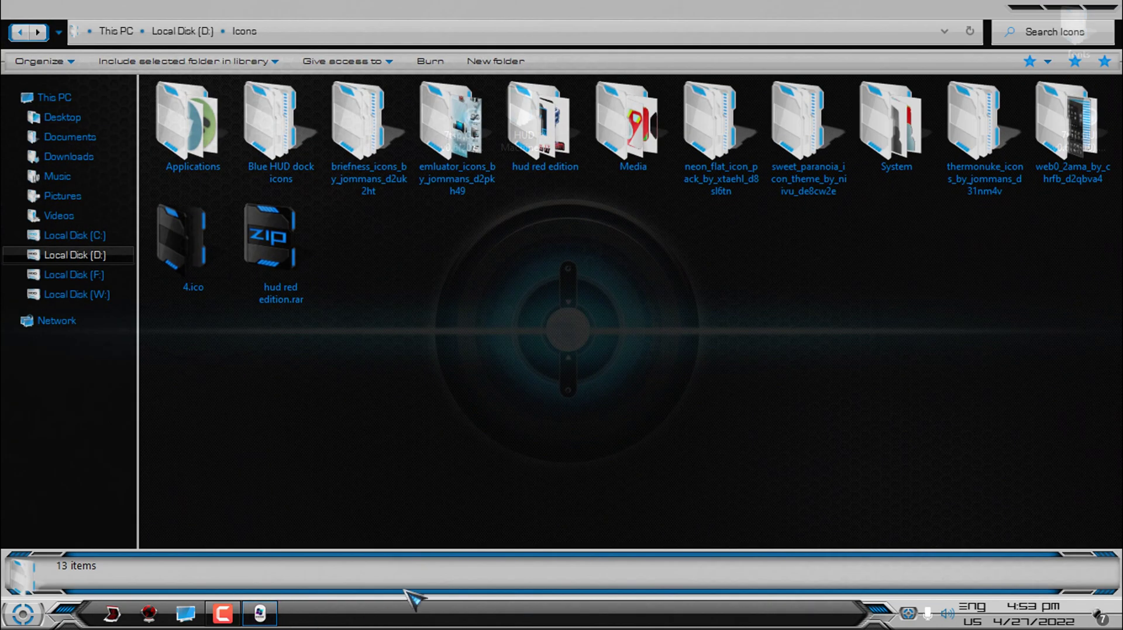
{"action": "double_click", "coordinate": [472, 198]}
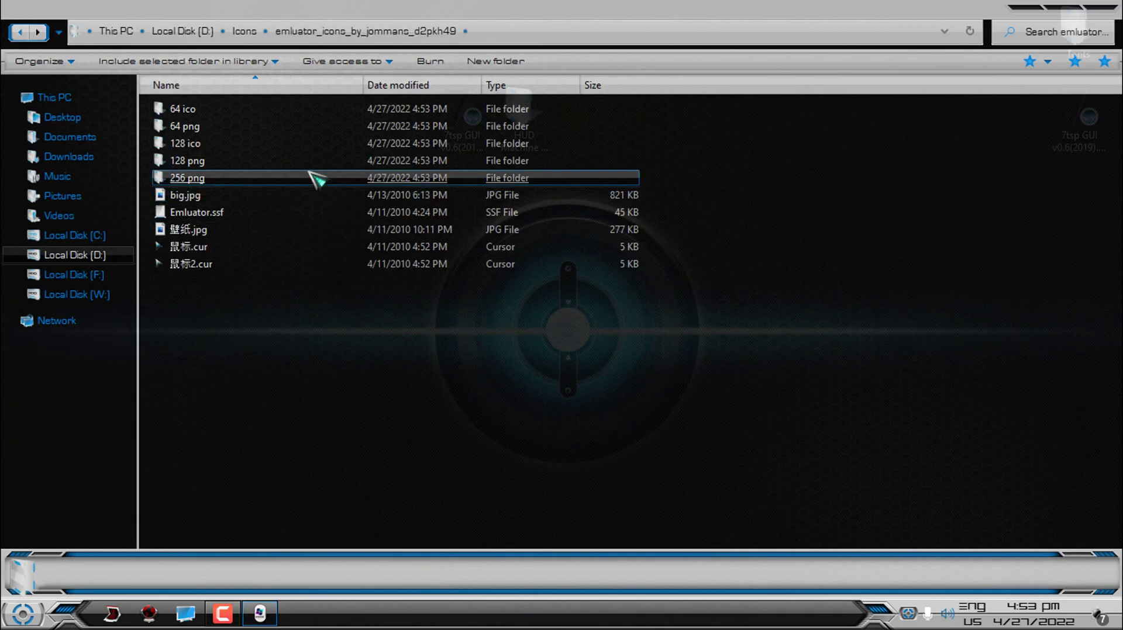
{"action": "left_click", "coordinate": [228, 195]}
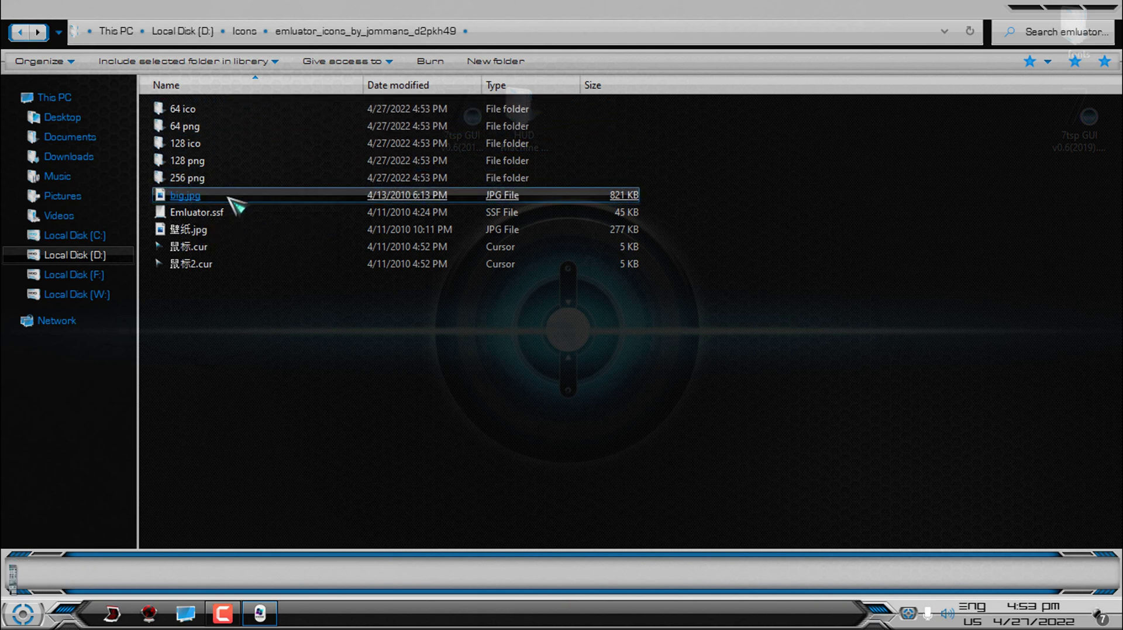
{"action": "left_click", "coordinate": [205, 110]}
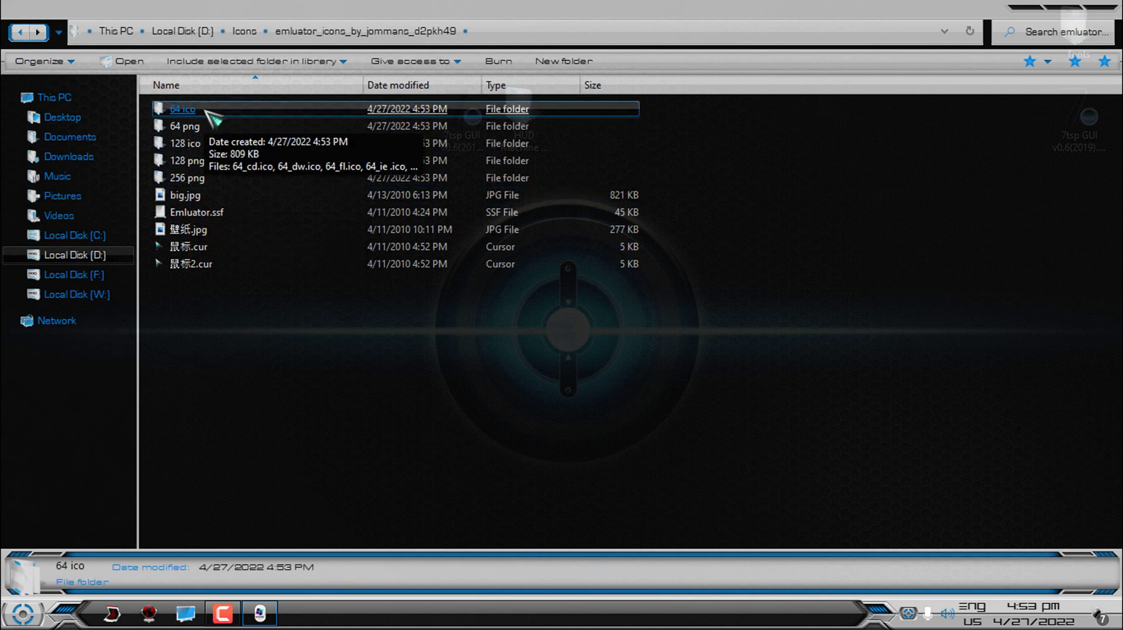
{"action": "double_click", "coordinate": [210, 179]}
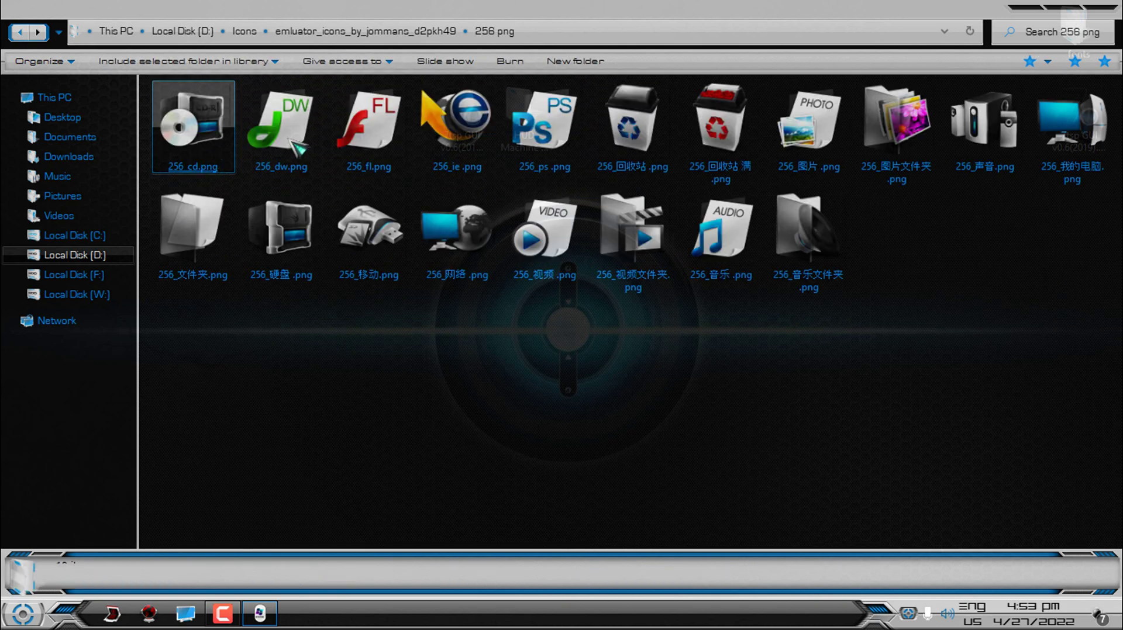
{"action": "left_click", "coordinate": [23, 34]}
{"action": "double_click", "coordinate": [226, 111]}
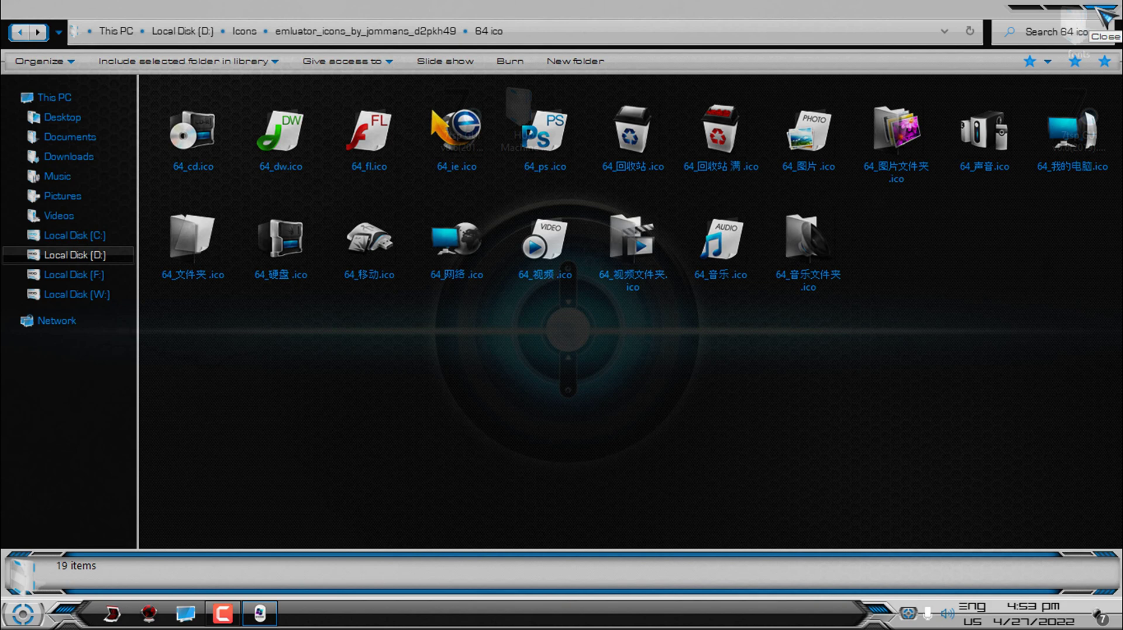
{"action": "left_click", "coordinate": [1096, 9]}
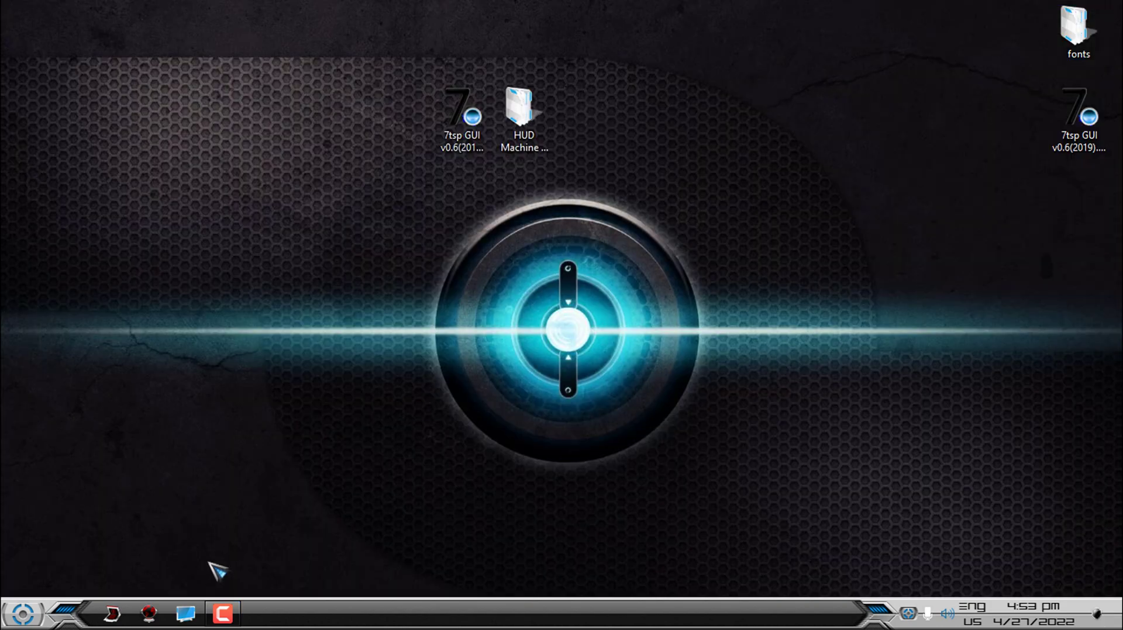
Open Notepad's shortcut properties and browse for an icon in D:\Icons emluator 128 ico
{"action": "left_click", "coordinate": [23, 614]}
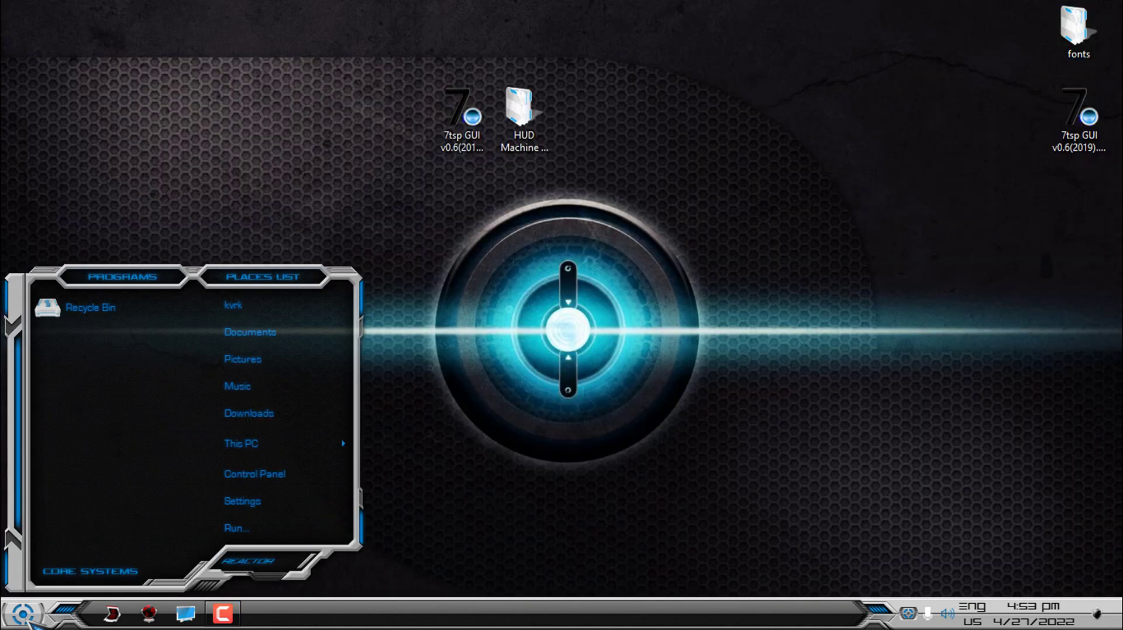
{"action": "type", "text": "note"}
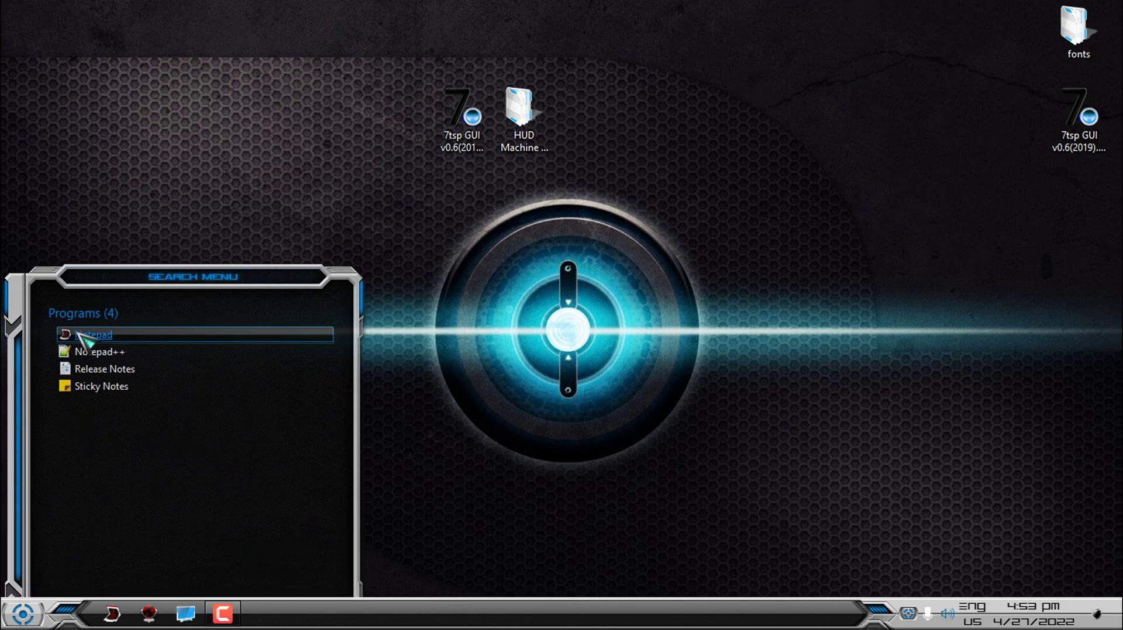
{"action": "right_click", "coordinate": [81, 336]}
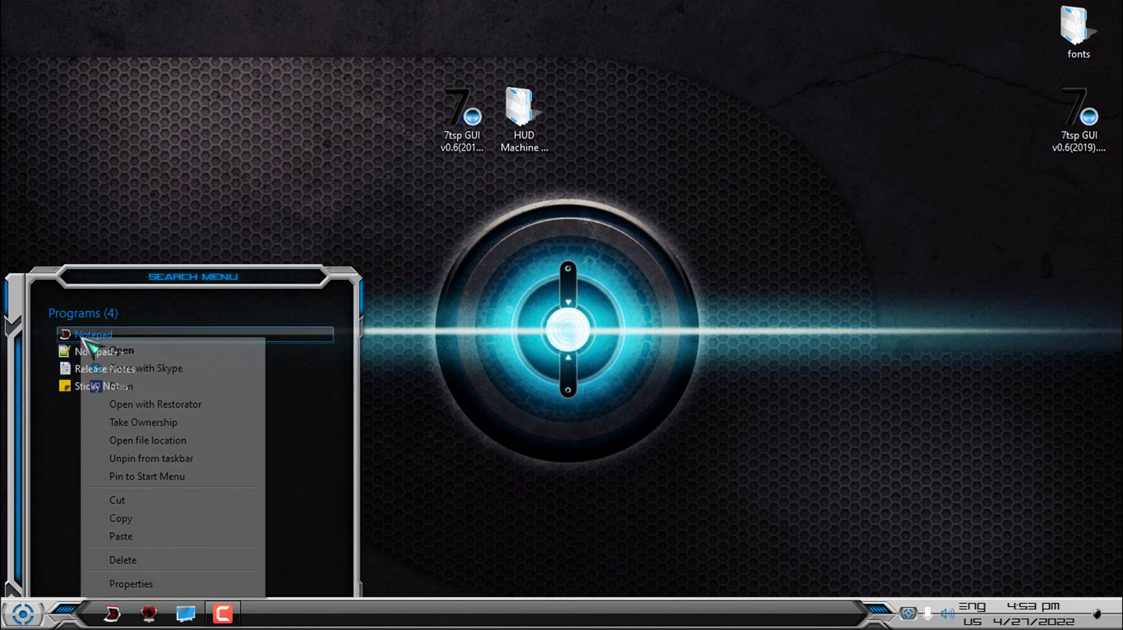
{"action": "left_click", "coordinate": [126, 584]}
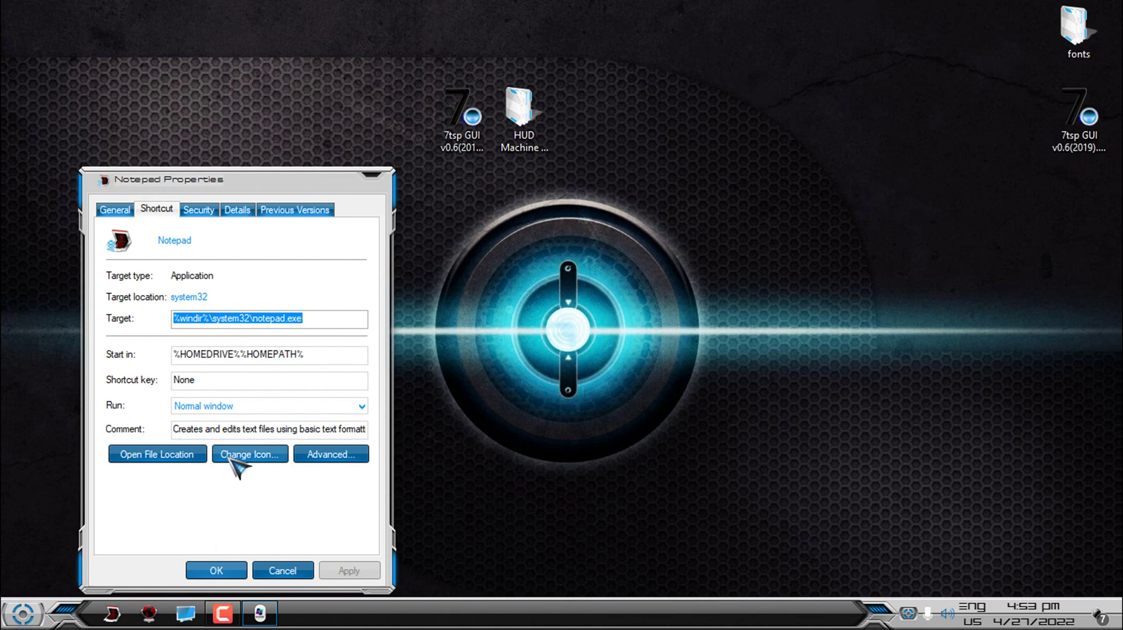
{"action": "left_click", "coordinate": [236, 455]}
{"action": "left_click", "coordinate": [347, 309]}
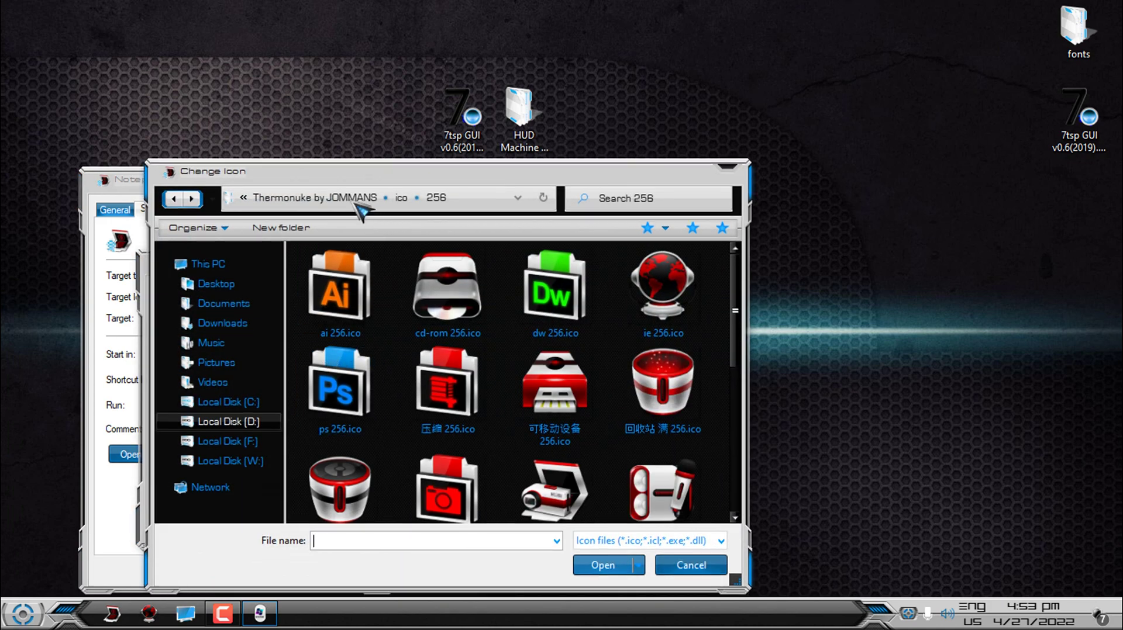
{"action": "left_click", "coordinate": [338, 199]}
{"action": "left_click", "coordinate": [305, 199]}
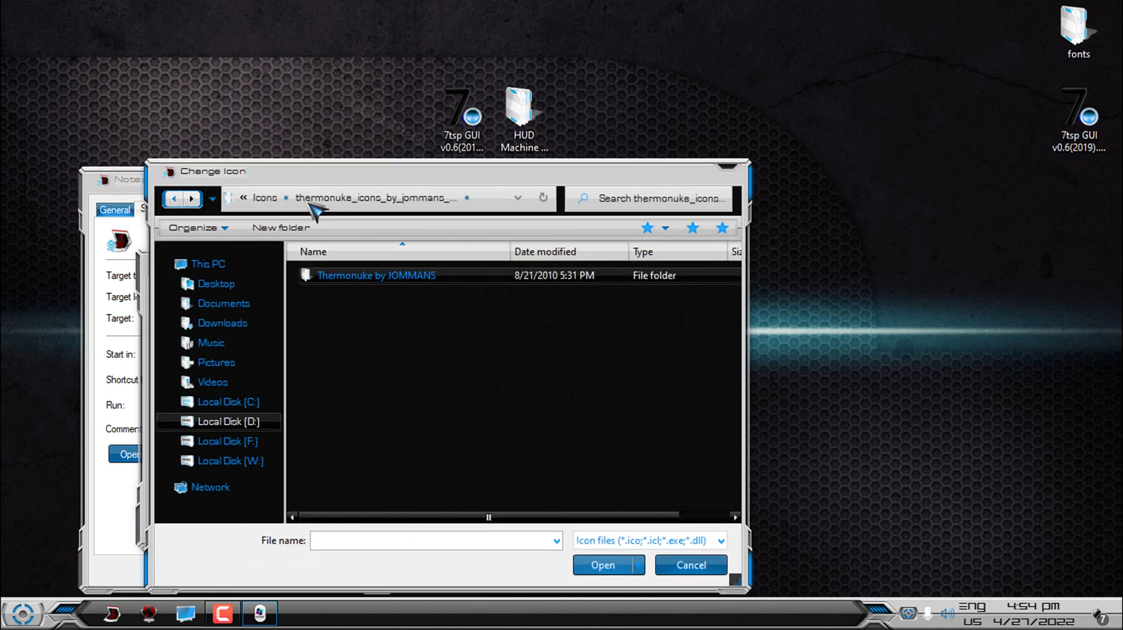
{"action": "left_click", "coordinate": [266, 199]}
{"action": "double_click", "coordinate": [365, 331]}
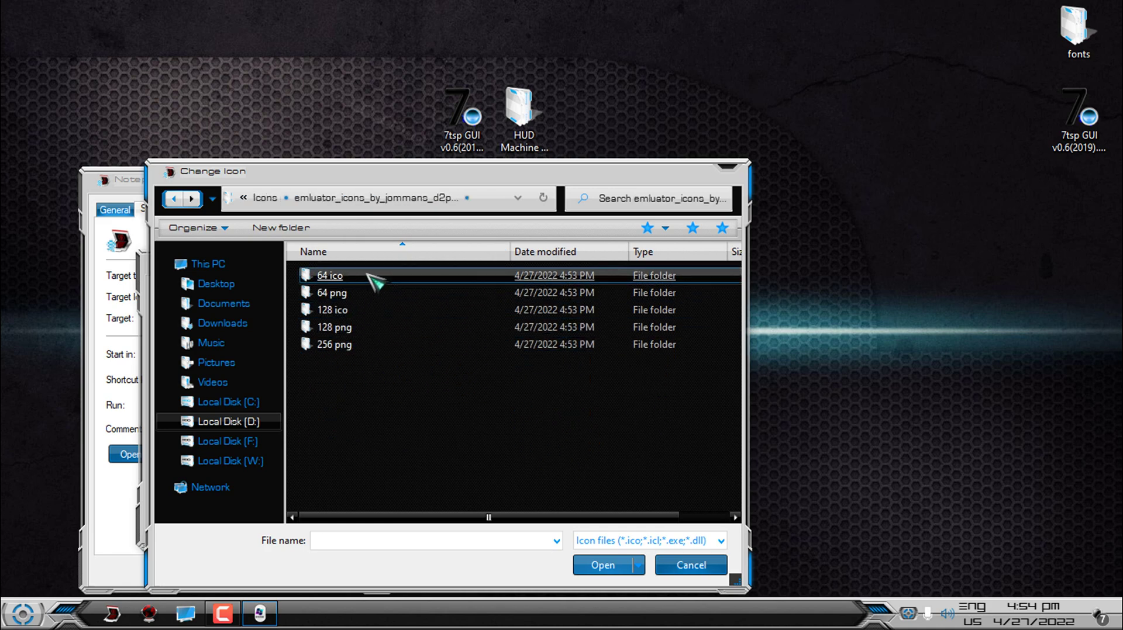
{"action": "double_click", "coordinate": [382, 311]}
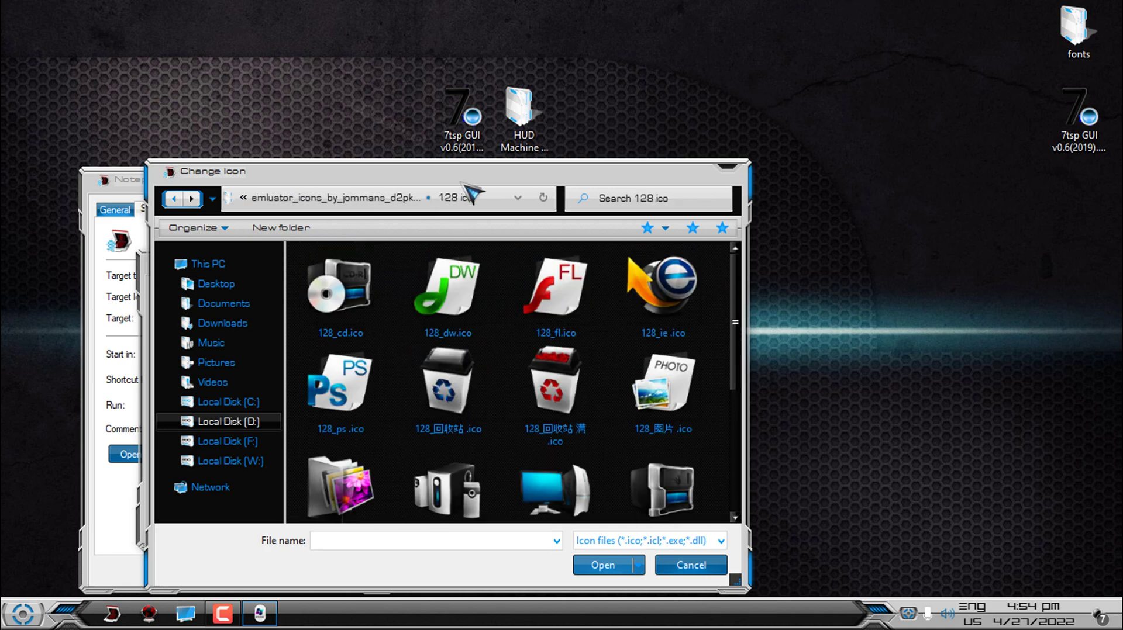
Apply the 文件夹.ico icon to the Notepad shortcut, granting administrator permission
{"action": "left_click_drag", "start_coordinate": [460, 180], "coordinate": [447, 97]}
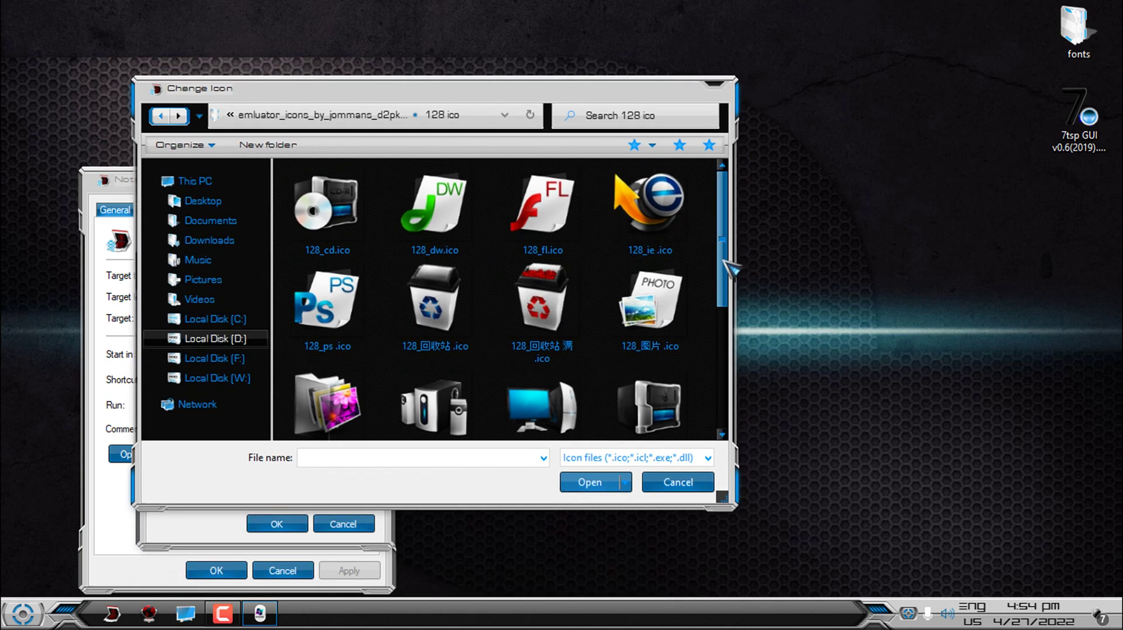
{"action": "left_click_drag", "start_coordinate": [724, 262], "coordinate": [709, 353]}
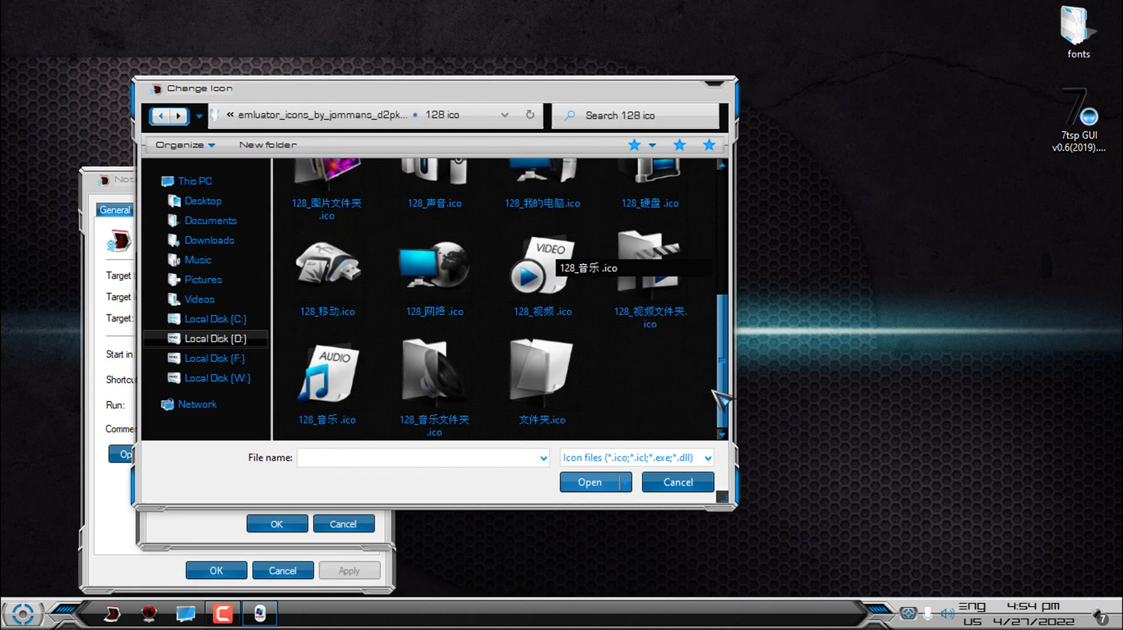
{"action": "left_click", "coordinate": [550, 383]}
{"action": "double_click", "coordinate": [562, 389]}
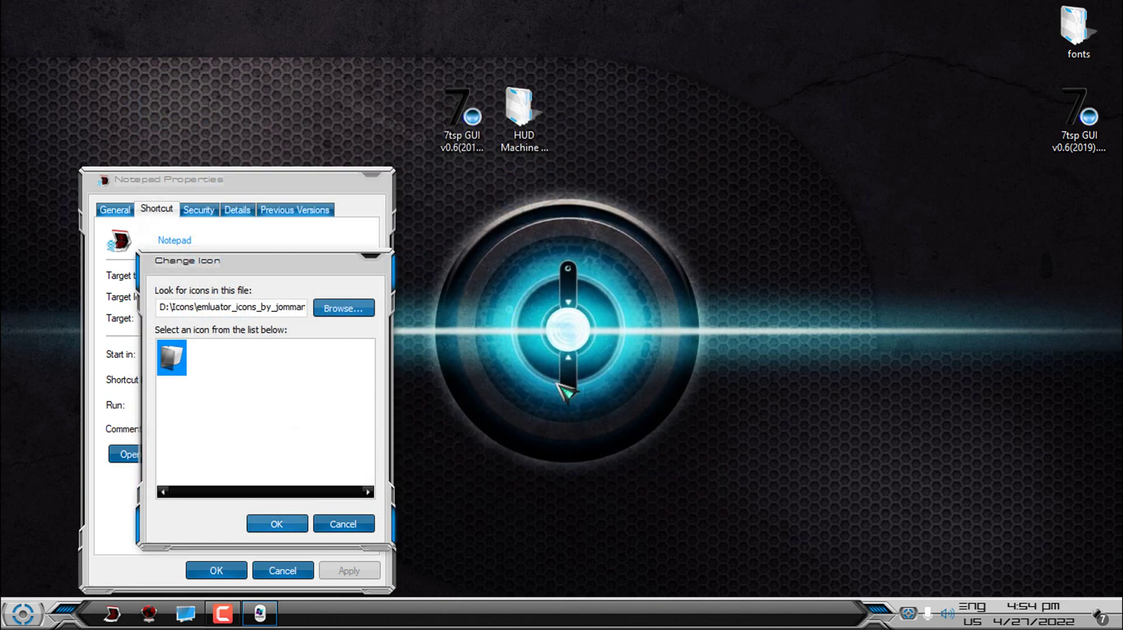
{"action": "left_click", "coordinate": [279, 524]}
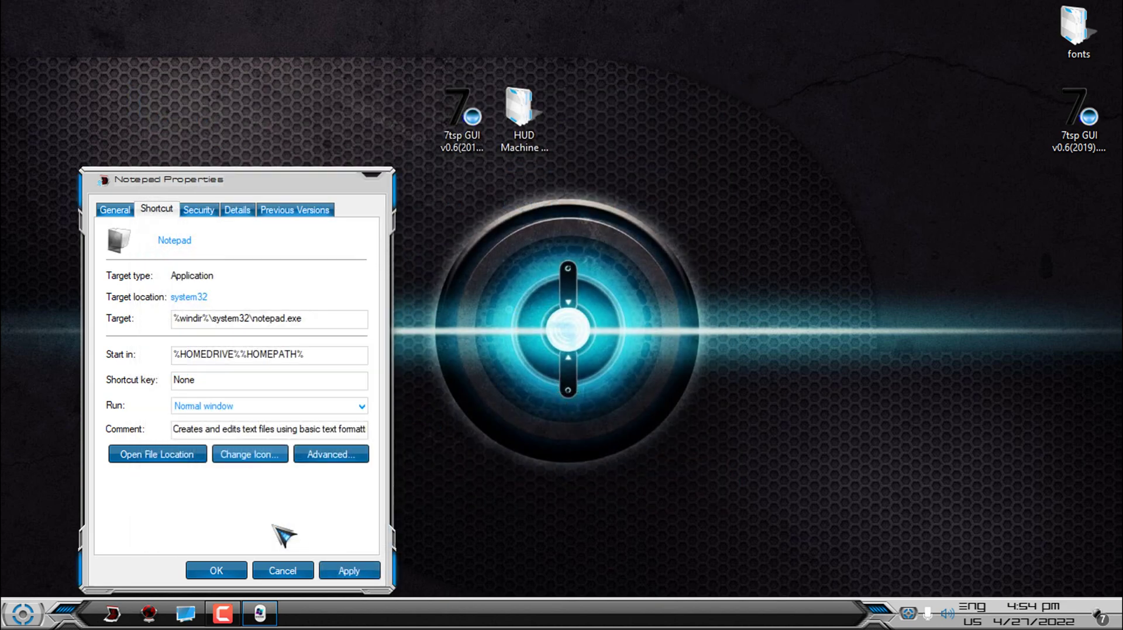
{"action": "left_click", "coordinate": [330, 569]}
{"action": "left_click", "coordinate": [246, 408]}
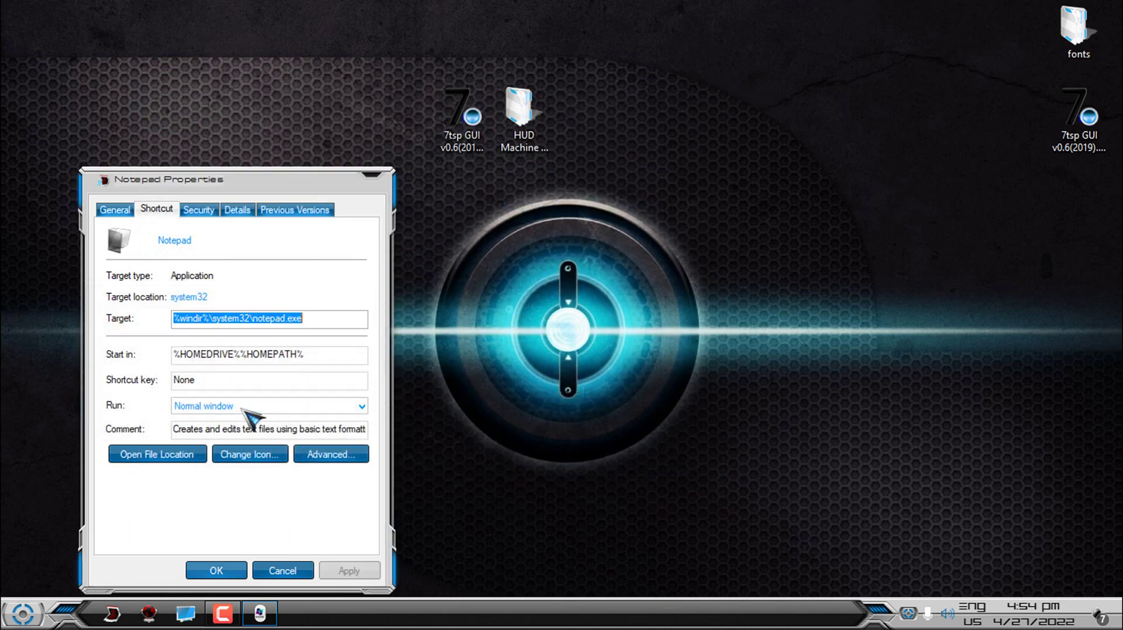
{"action": "left_click_drag", "start_coordinate": [263, 187], "coordinate": [418, 81]}
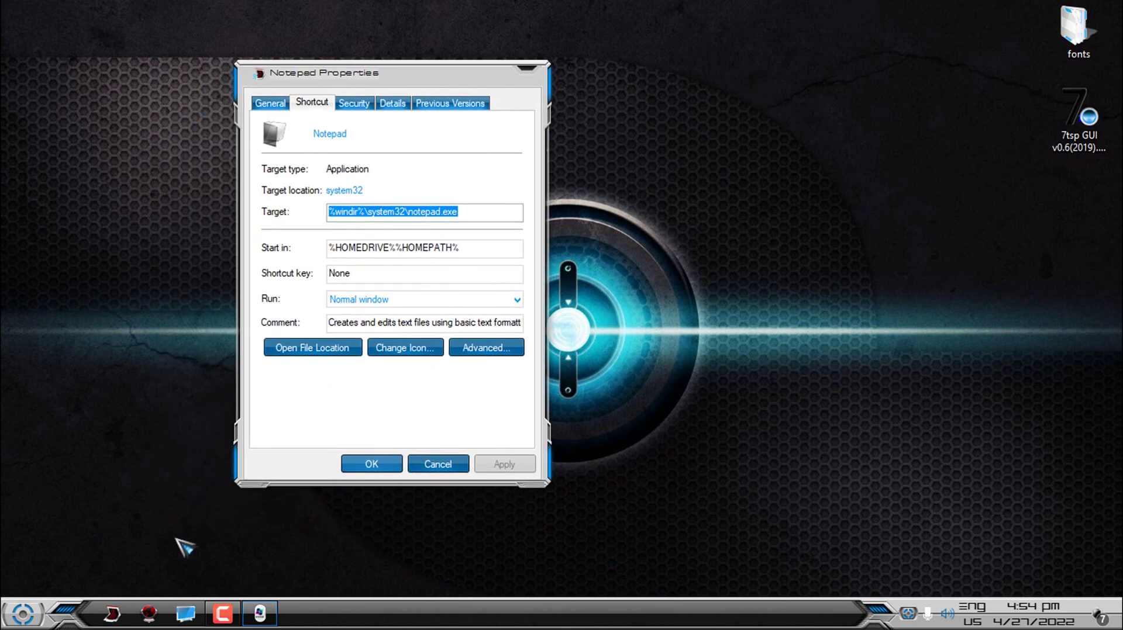
Unpin the old Notepad icon, re-pin Notepad, and move it to the first taskbar slot
{"action": "right_click", "coordinate": [121, 614]}
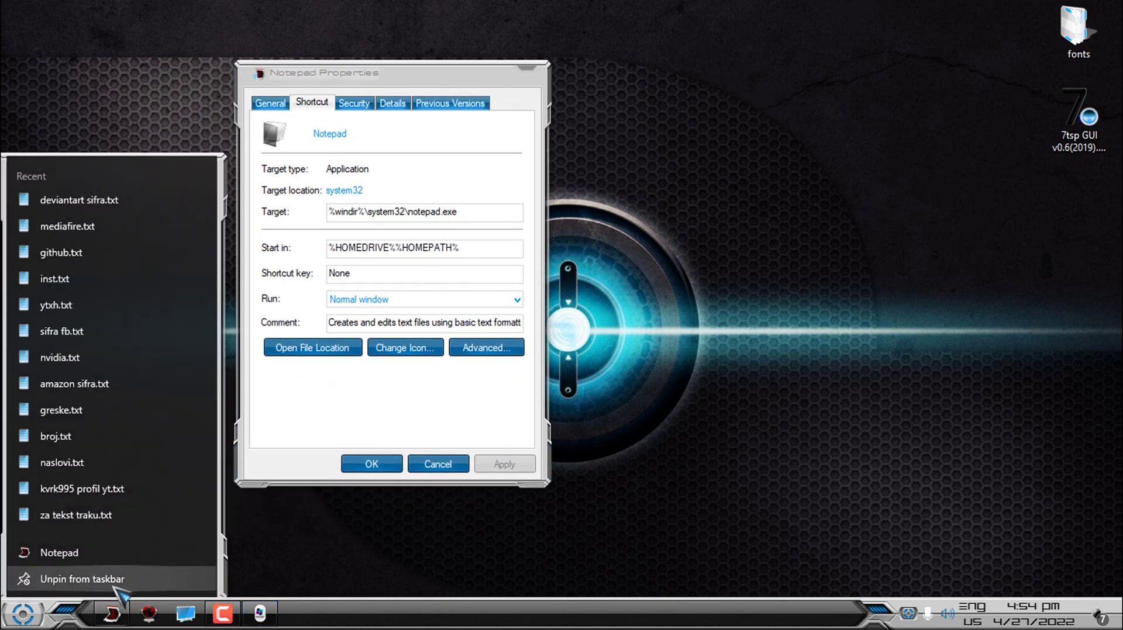
{"action": "left_click", "coordinate": [115, 589]}
{"action": "left_click", "coordinate": [26, 614]}
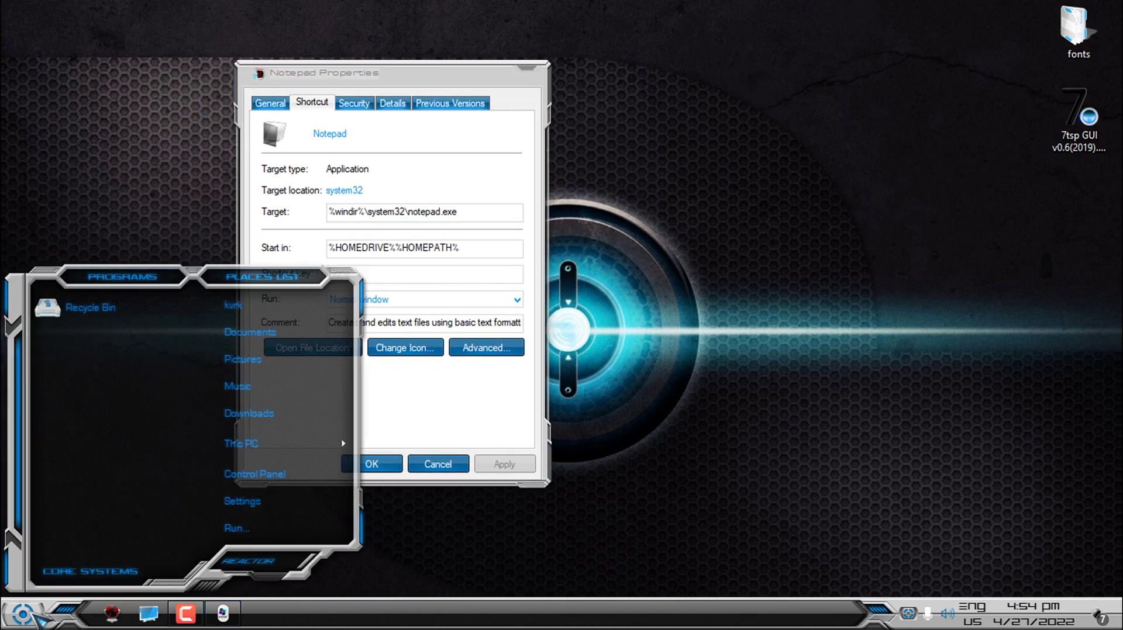
{"action": "type", "text": "notepad"}
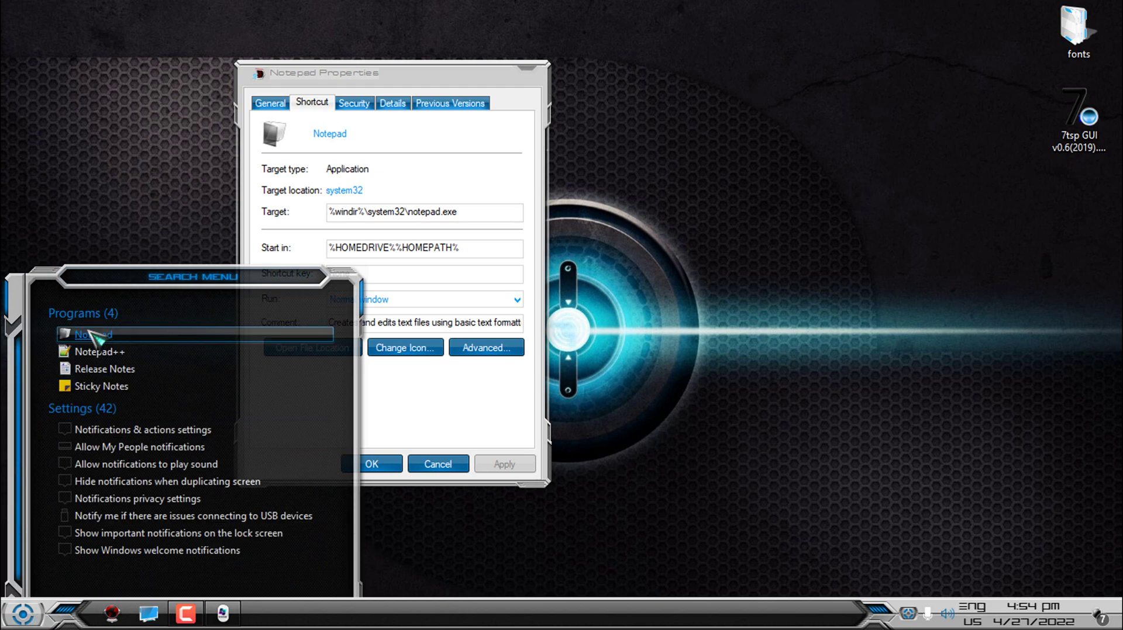
{"action": "right_click", "coordinate": [92, 336]}
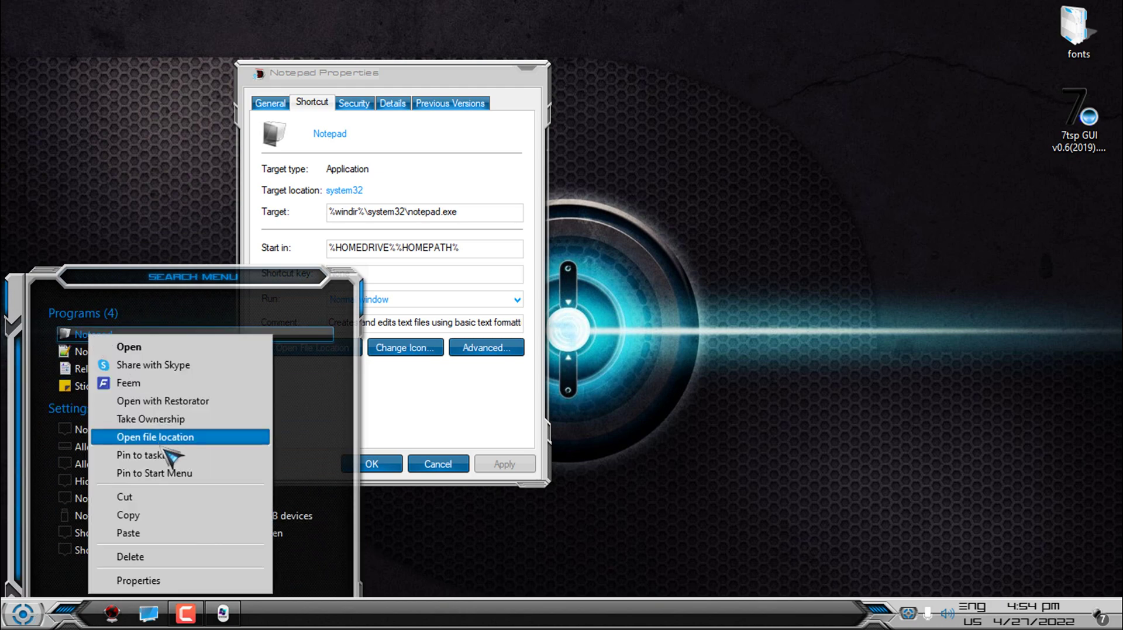
{"action": "left_click", "coordinate": [170, 455]}
{"action": "left_click", "coordinate": [222, 615]}
{"action": "left_click_drag", "start_coordinate": [215, 612], "coordinate": [114, 619]}
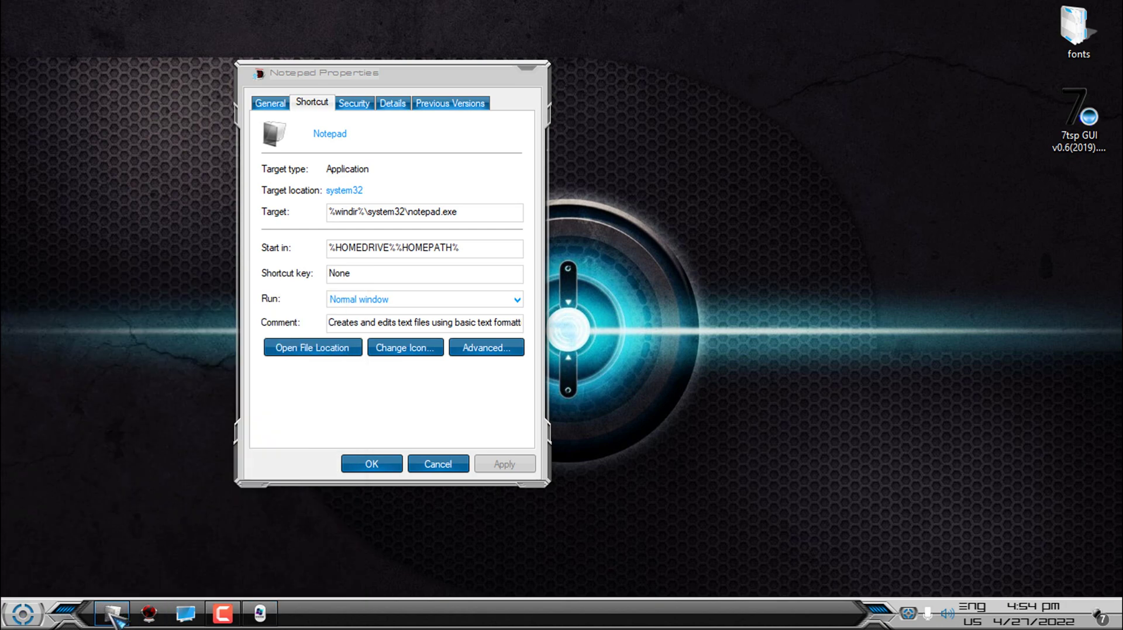
Close Notepad's properties and browse the Chrome profile shortcut's icon to the 128 ico folder
{"action": "left_click", "coordinate": [367, 468]}
{"action": "left_click", "coordinate": [22, 615]}
{"action": "type", "text": "n"}
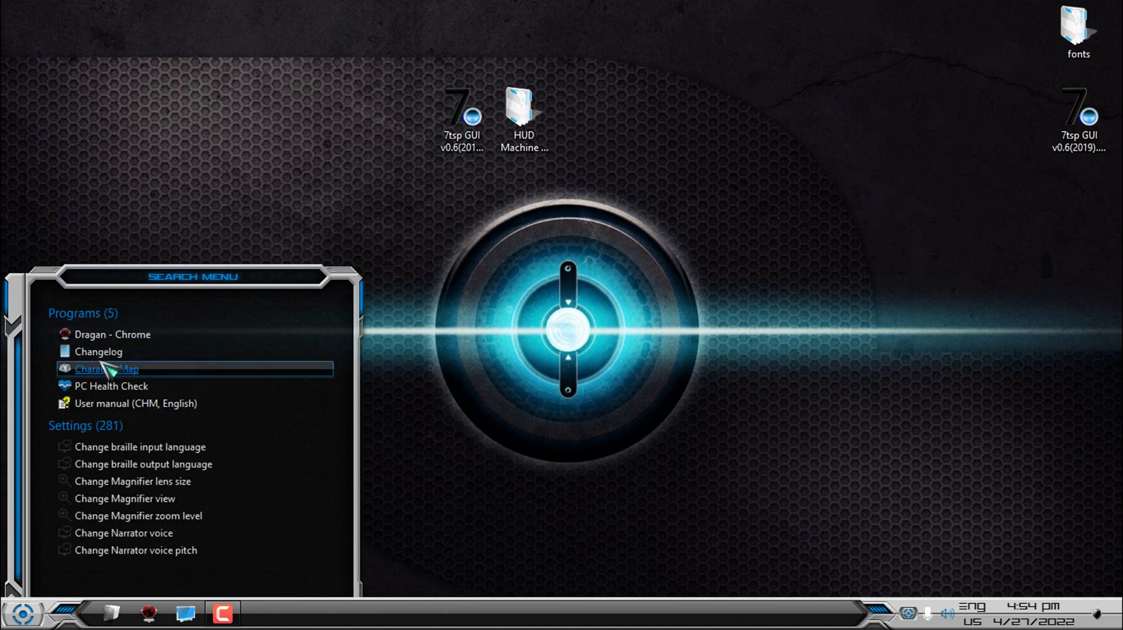
{"action": "right_click", "coordinate": [118, 334]}
{"action": "left_click", "coordinate": [125, 321]}
{"action": "left_click", "coordinate": [283, 441]}
{"action": "left_click", "coordinate": [365, 282]}
{"action": "left_click", "coordinate": [300, 198]}
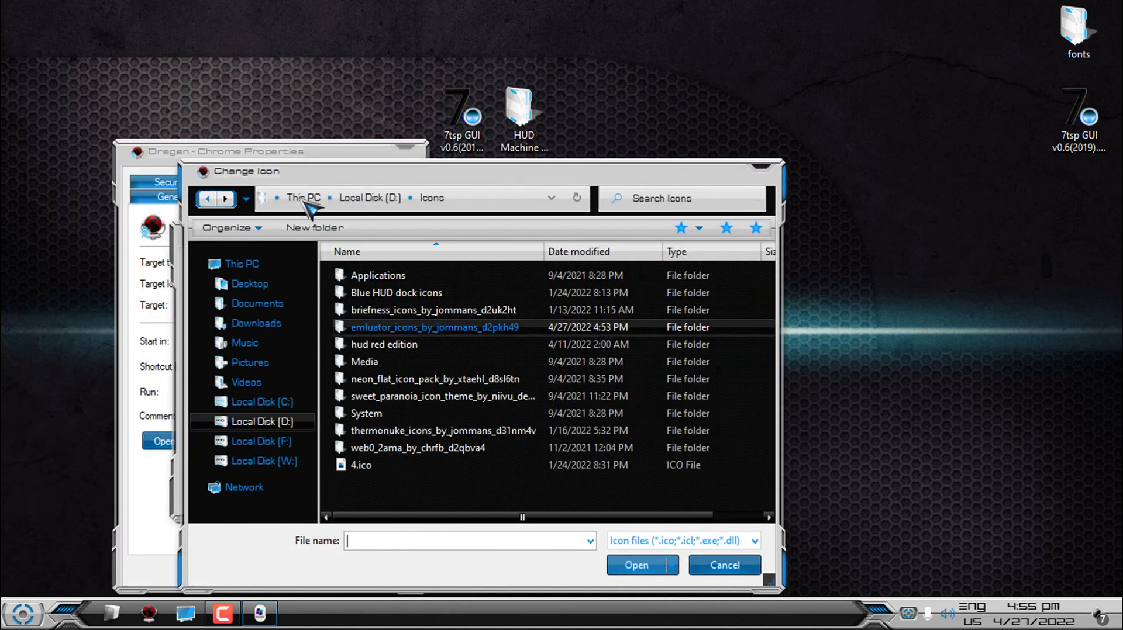
{"action": "key", "text": "alt+Left"}
{"action": "left_click_drag", "start_coordinate": [431, 171], "coordinate": [398, 97]}
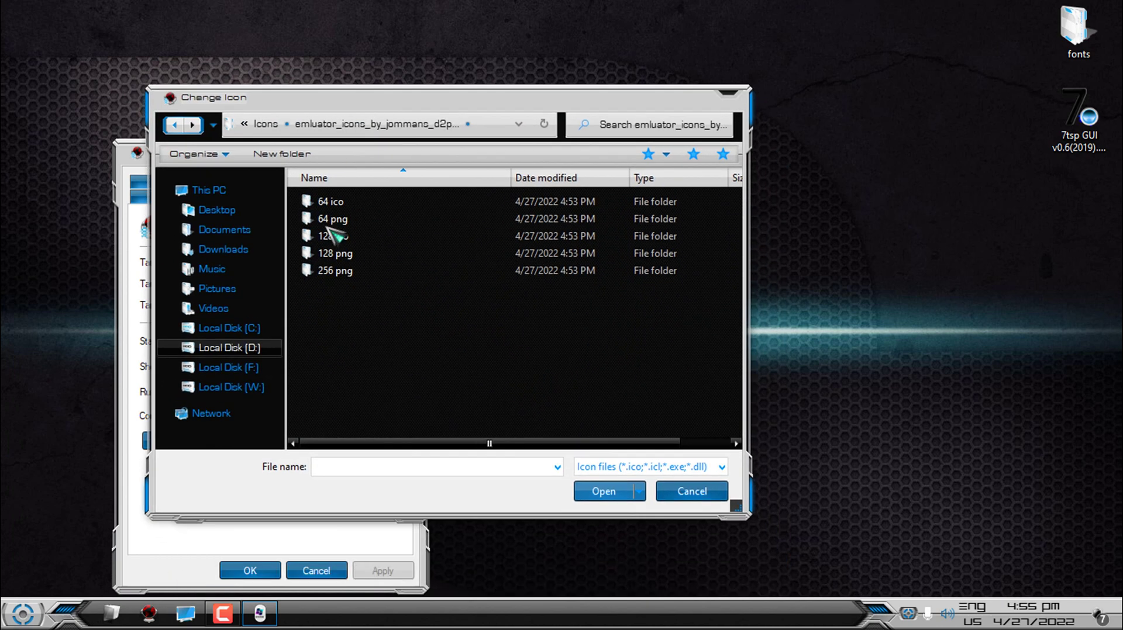
{"action": "double_click", "coordinate": [360, 236]}
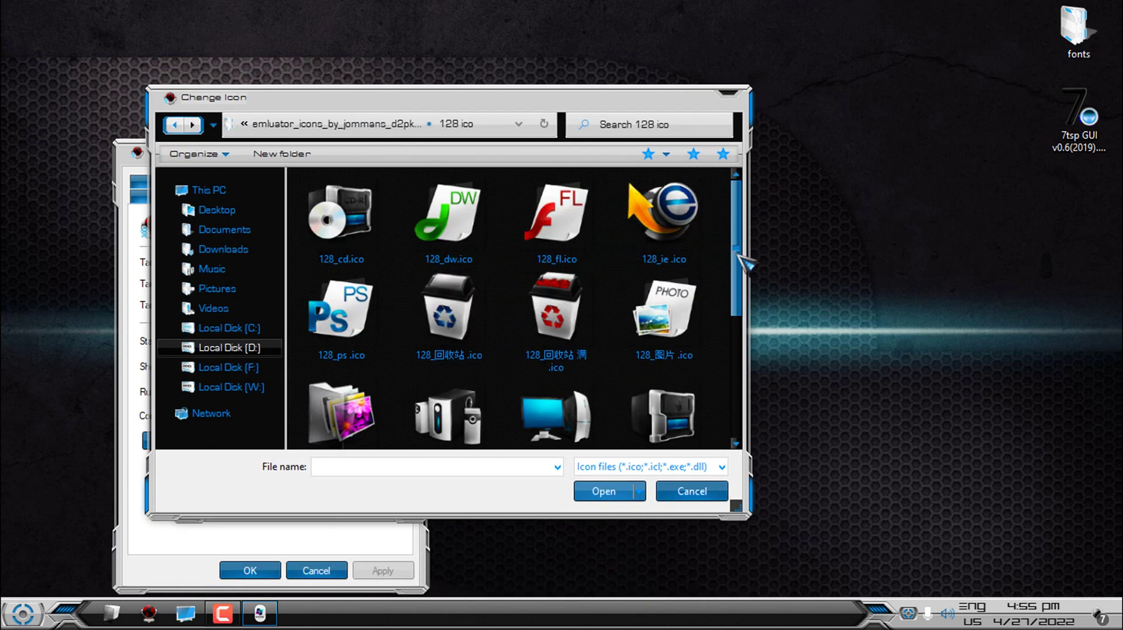
Give the Chrome shortcut the 128_网络.ico monitor-and-globe icon and confirm the properties
{"action": "scroll", "coordinate": [739, 256], "scroll_direction": "down", "scroll_amount": 4}
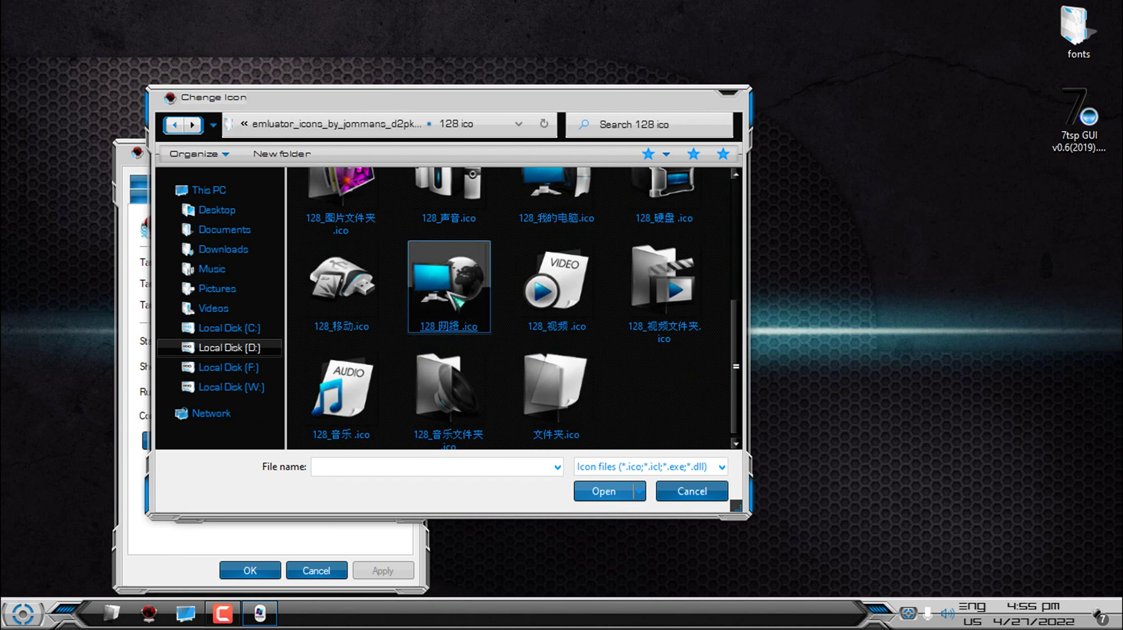
{"action": "double_click", "coordinate": [455, 292]}
{"action": "left_click", "coordinate": [325, 495]}
{"action": "left_click_drag", "start_coordinate": [267, 150], "coordinate": [314, 56]}
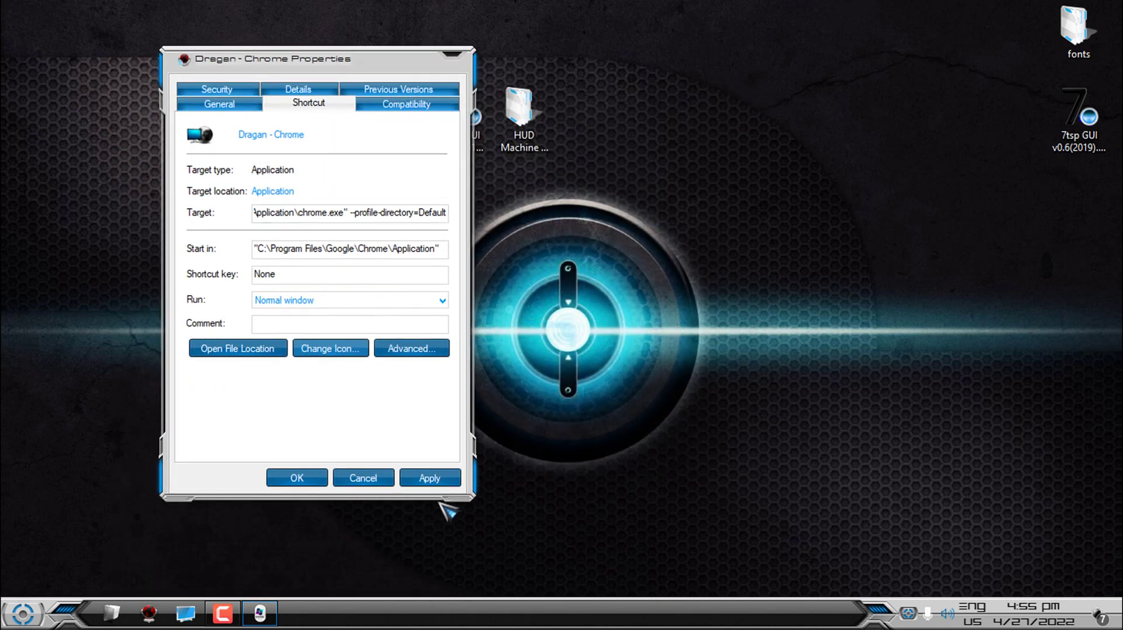
{"action": "left_click", "coordinate": [430, 479]}
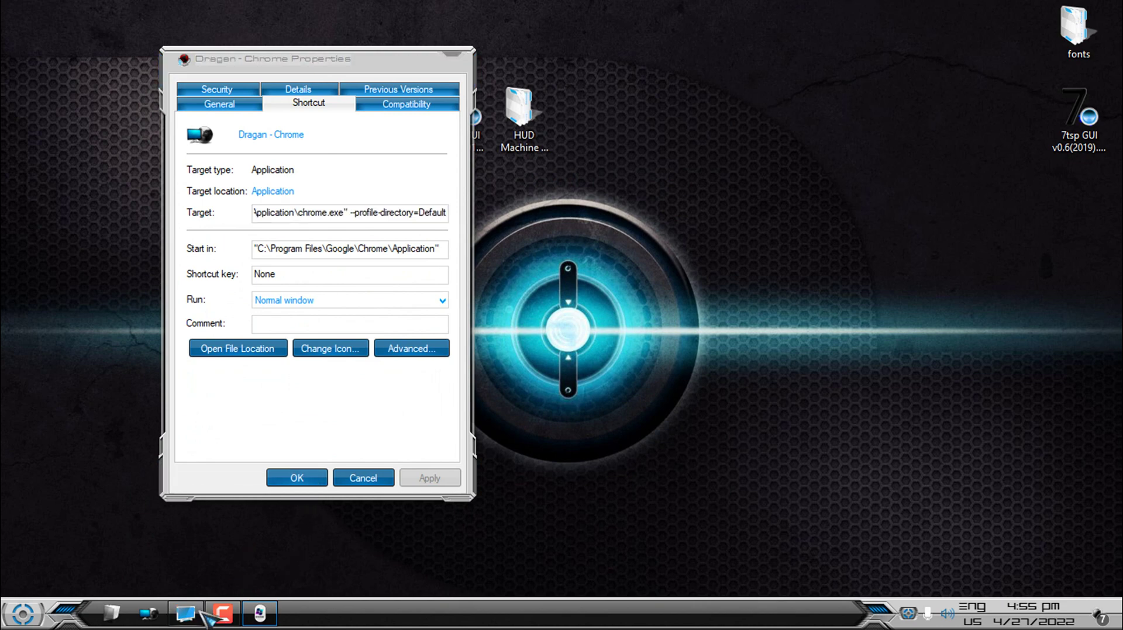
{"action": "left_click", "coordinate": [185, 614]}
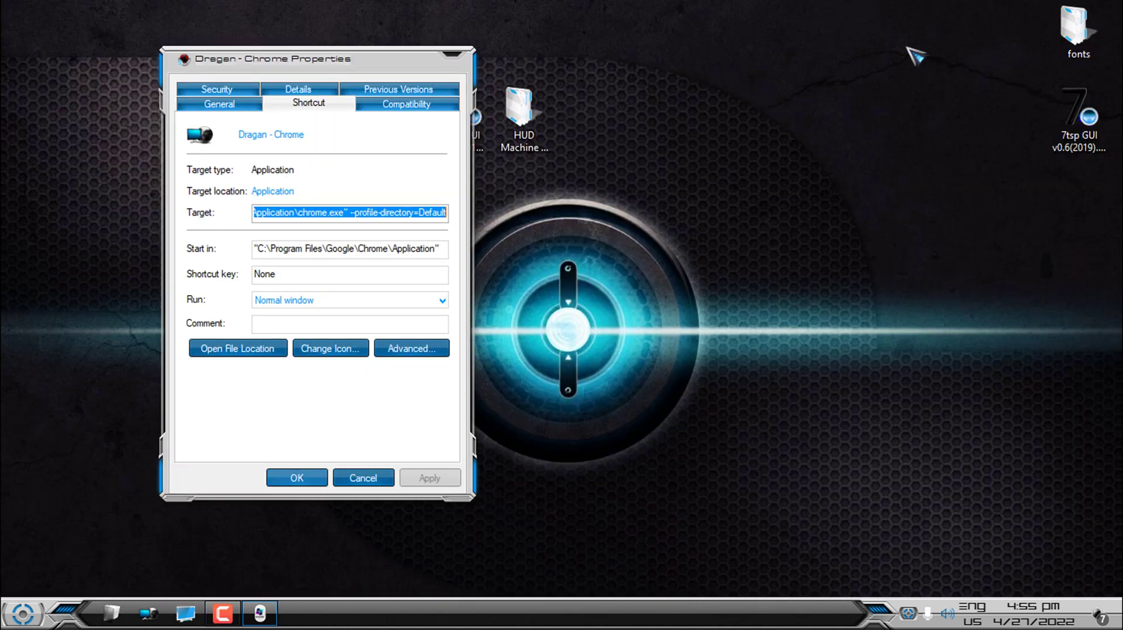
{"action": "left_click", "coordinate": [296, 478]}
{"action": "left_click", "coordinate": [186, 614]}
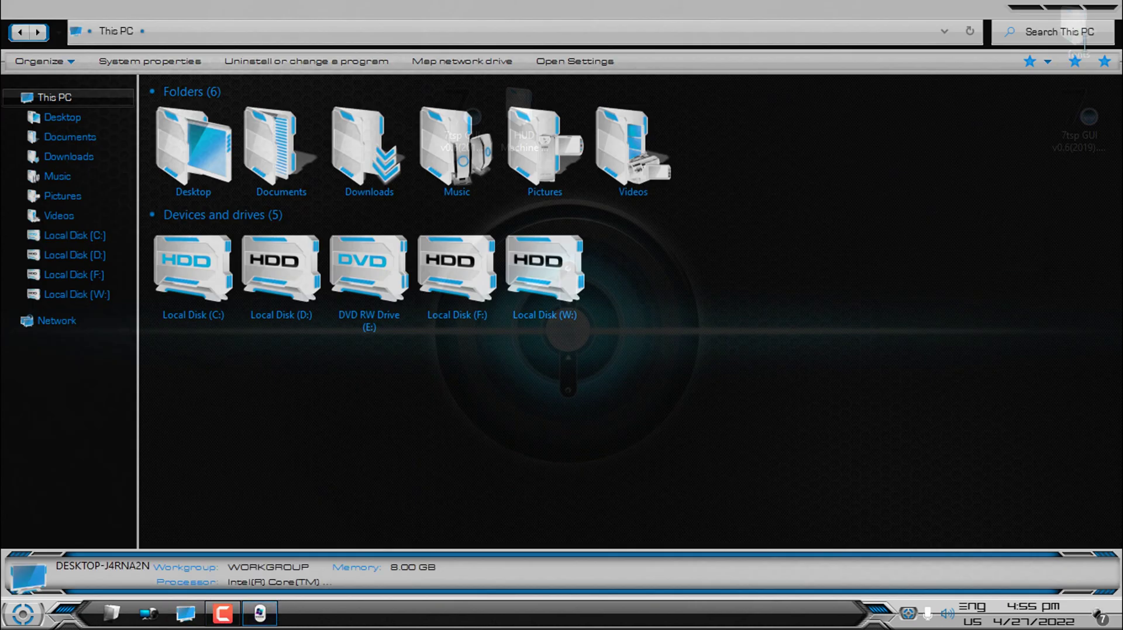
{"action": "left_click", "coordinate": [185, 614]}
{"action": "left_click", "coordinate": [22, 614]}
{"action": "type", "text": "th"}
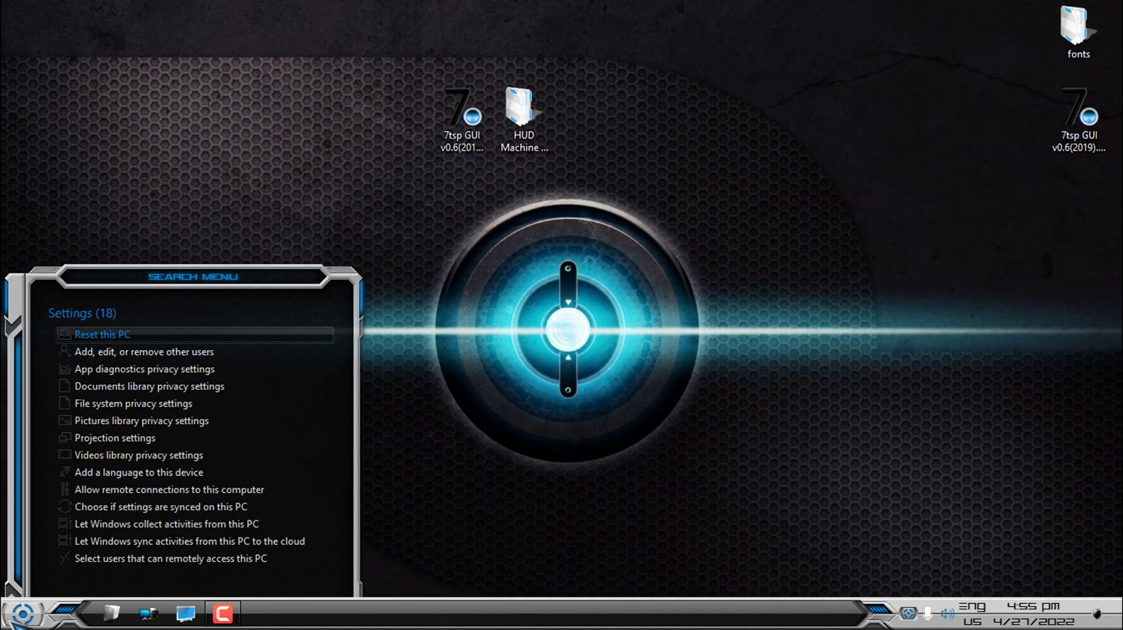
{"action": "key", "text": "BackSpace"}
{"action": "key", "text": "BackSpace"}
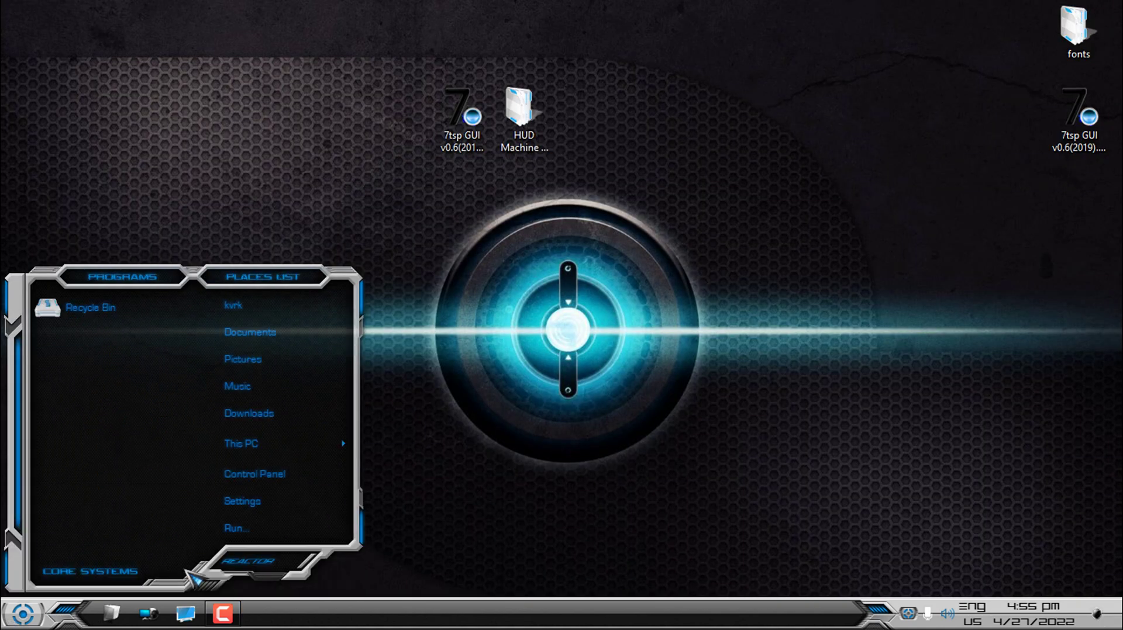
{"action": "type", "text": "pc"}
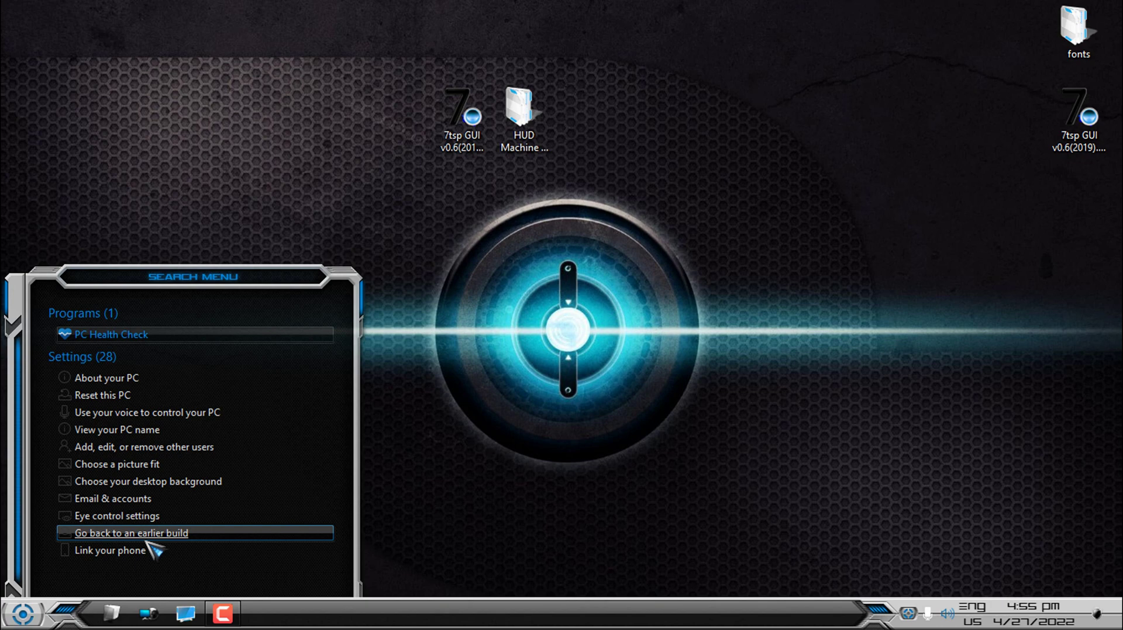
{"action": "left_click", "coordinate": [88, 379]}
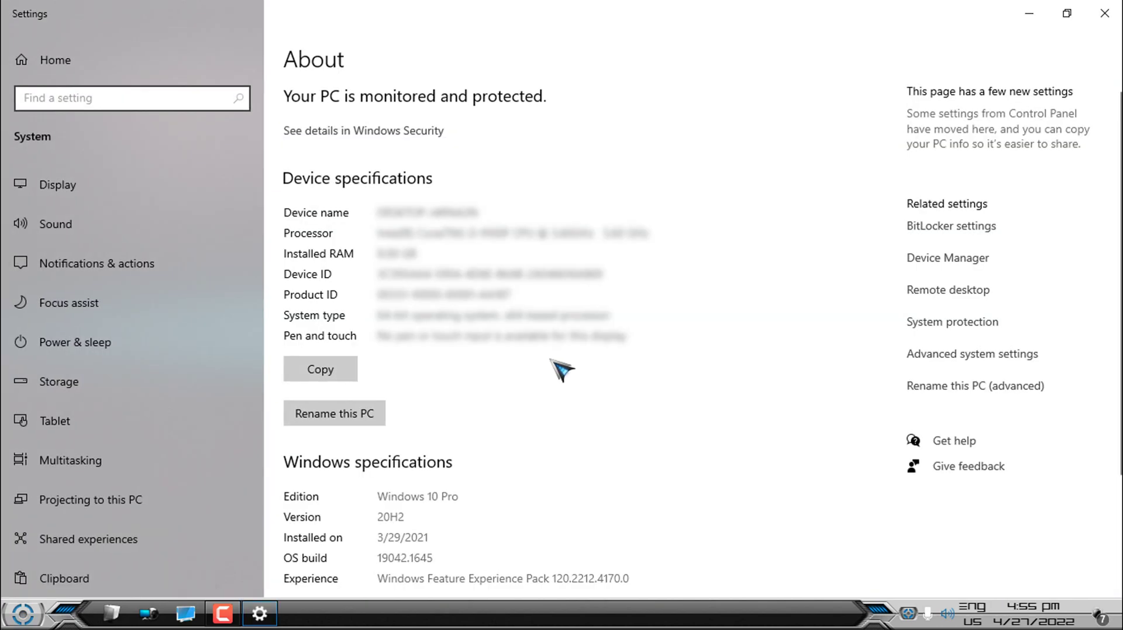
{"action": "left_click_drag", "start_coordinate": [378, 497], "coordinate": [414, 516]}
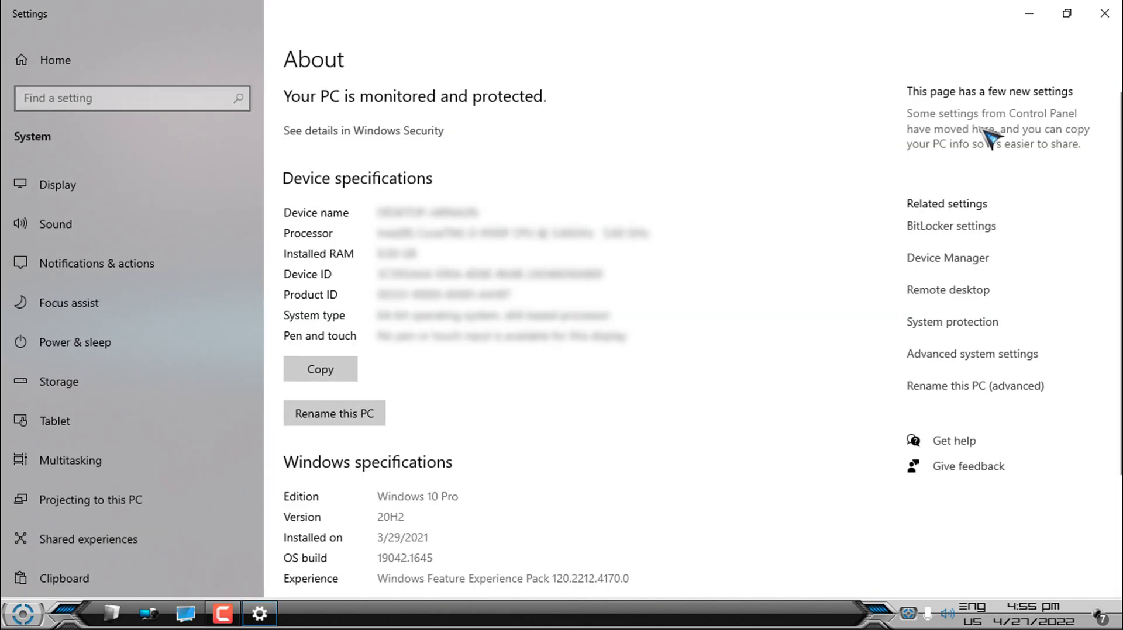
{"action": "left_click", "coordinate": [1104, 14]}
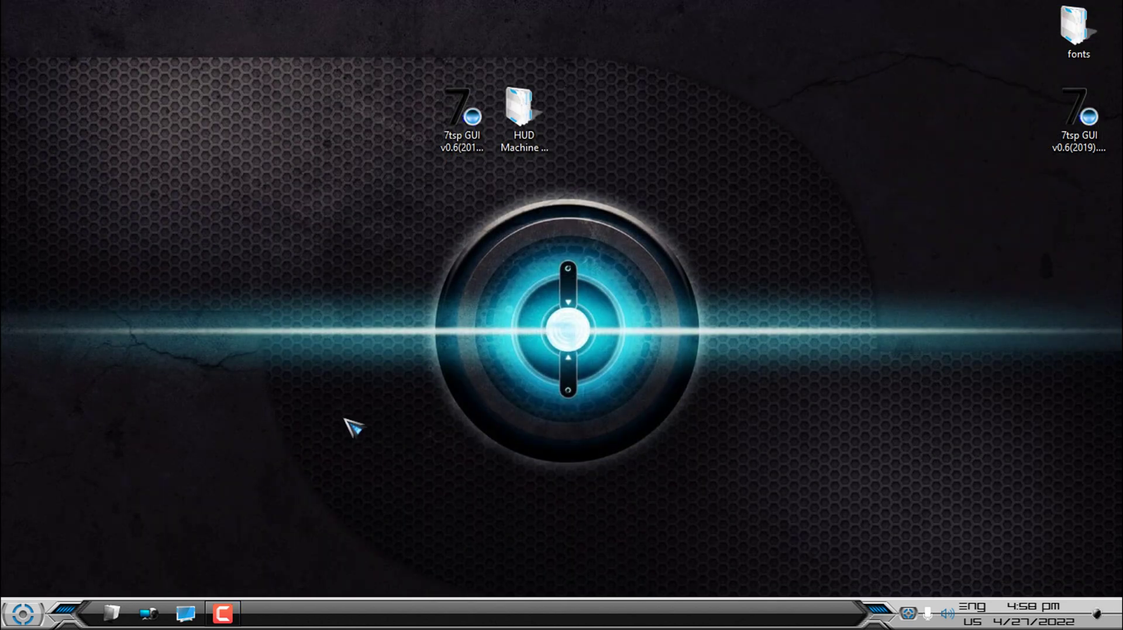
Set File Explorer's shortcut icon to 128_我的电脑.ico via its properties
{"action": "key", "text": "super"}
{"action": "type", "text": "ex"}
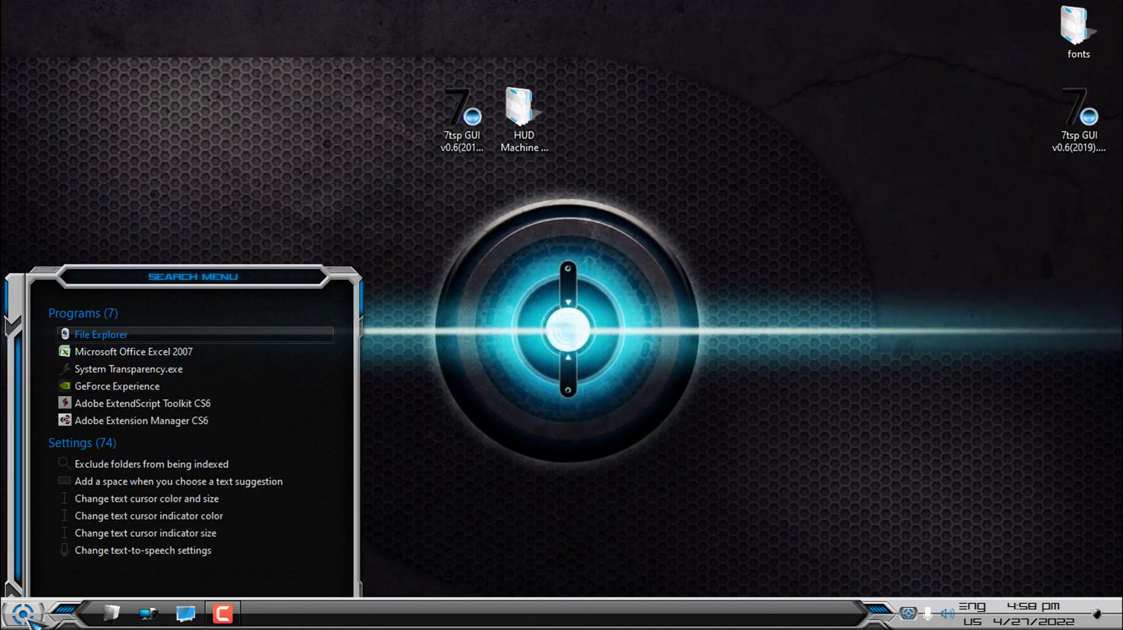
{"action": "right_click", "coordinate": [82, 339]}
{"action": "left_click", "coordinate": [146, 547]}
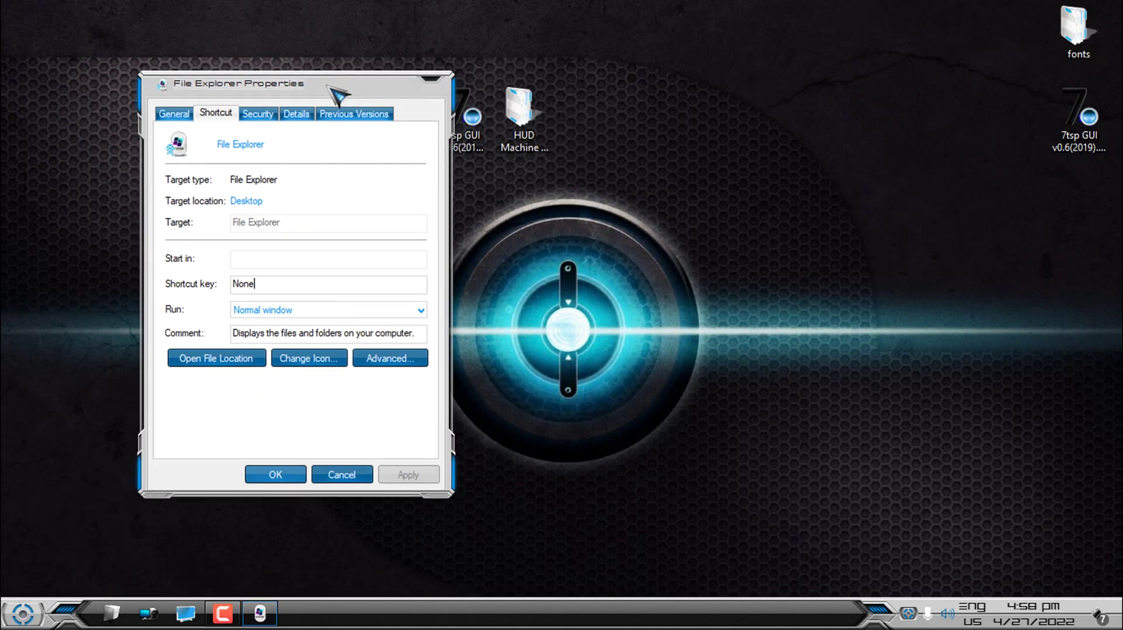
{"action": "left_click", "coordinate": [309, 357]}
{"action": "left_click", "coordinate": [402, 212]}
{"action": "scroll", "coordinate": [503, 339], "scroll_direction": "down", "scroll_amount": 2}
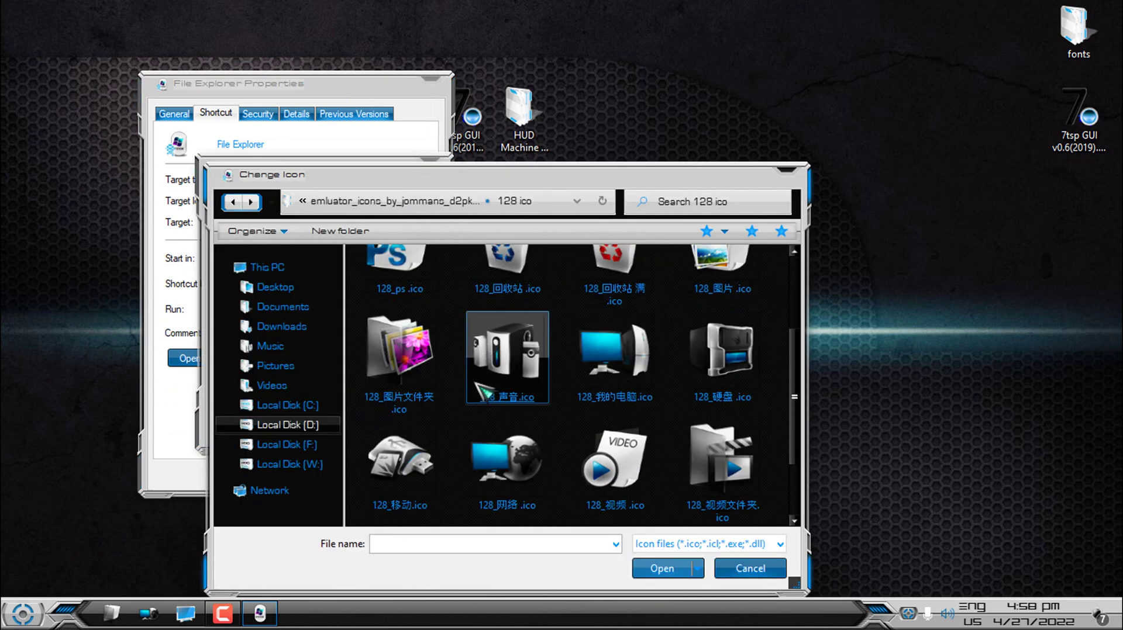
{"action": "double_click", "coordinate": [638, 388]}
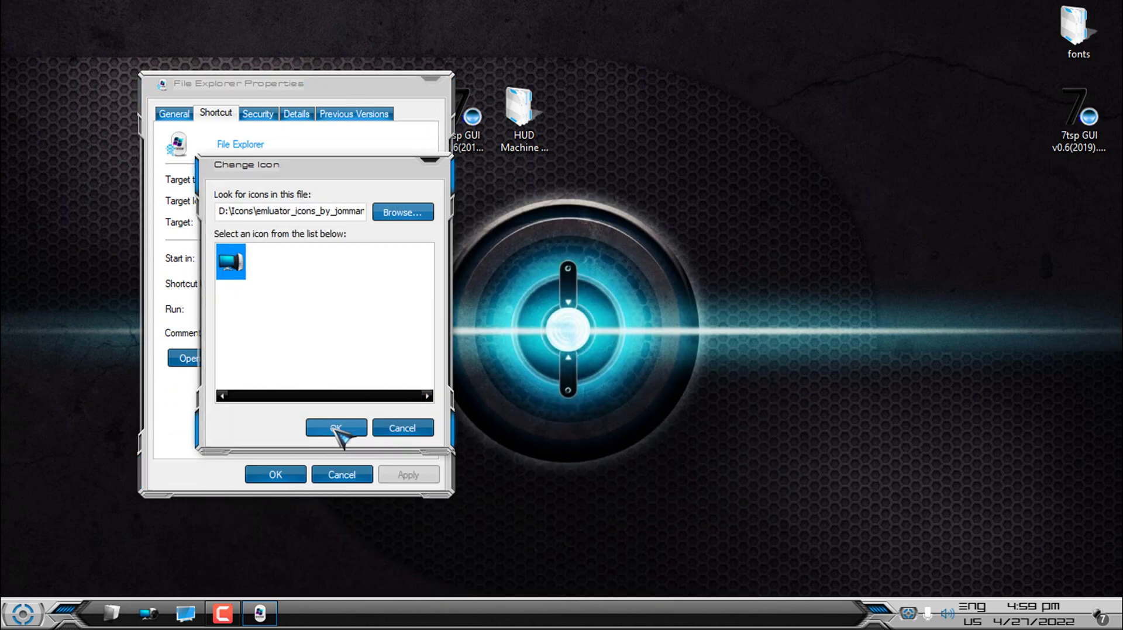
{"action": "left_click", "coordinate": [337, 430]}
{"action": "left_click", "coordinate": [288, 475]}
Launch File Explorer to check the new icon, then open and close the transparency tool's settings
{"action": "left_click", "coordinate": [22, 613]}
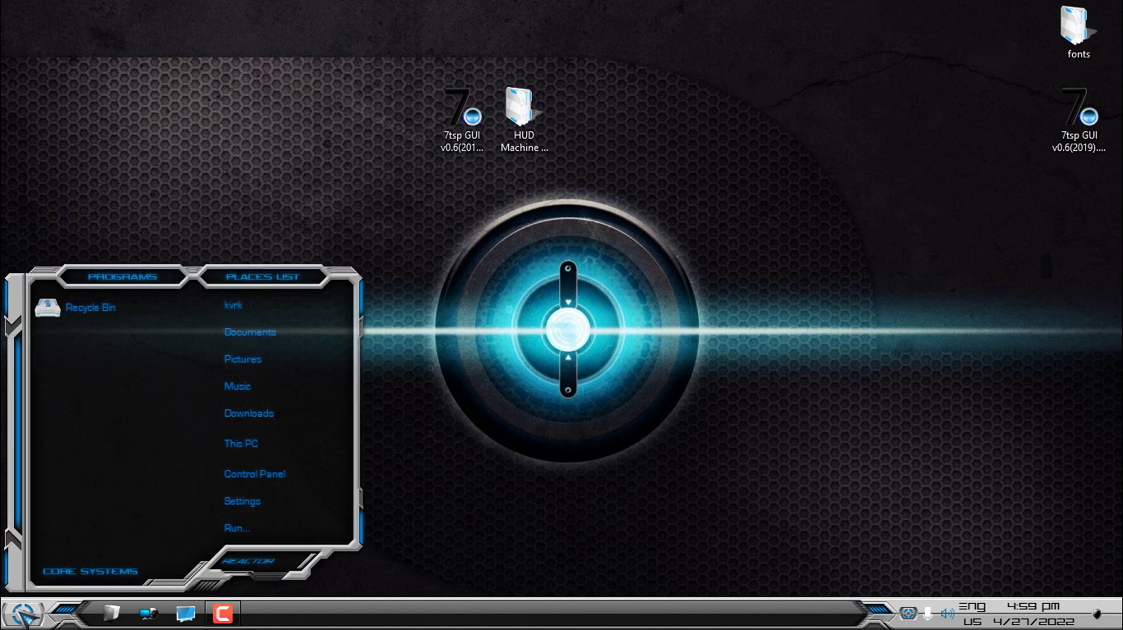
{"action": "type", "text": "ex"}
{"action": "key", "text": "Return"}
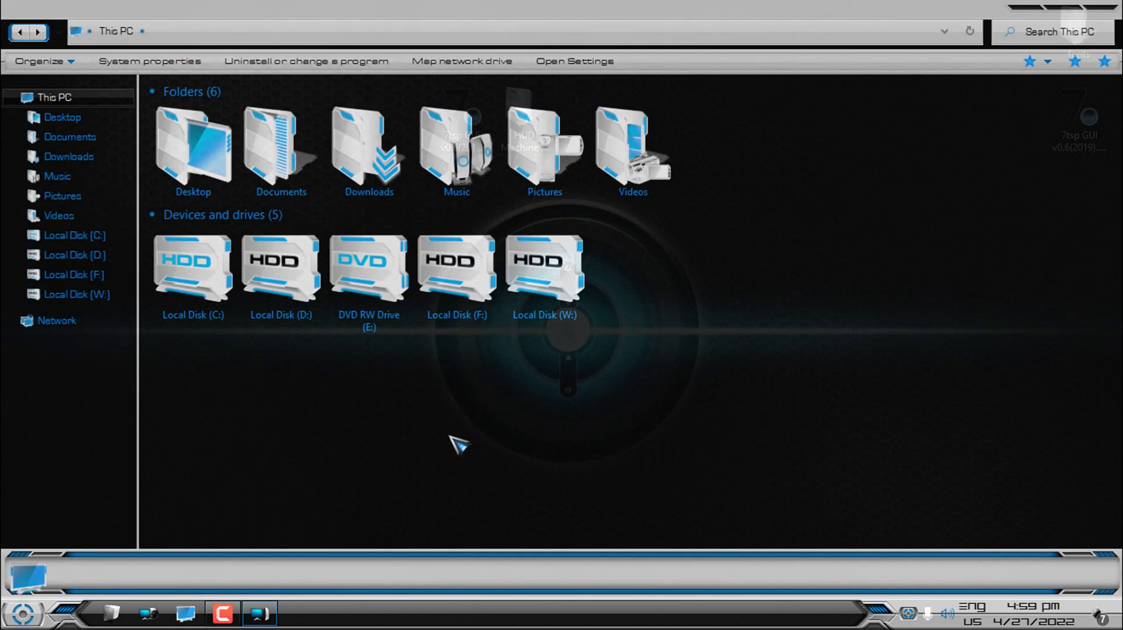
{"action": "left_click", "coordinate": [1107, 13]}
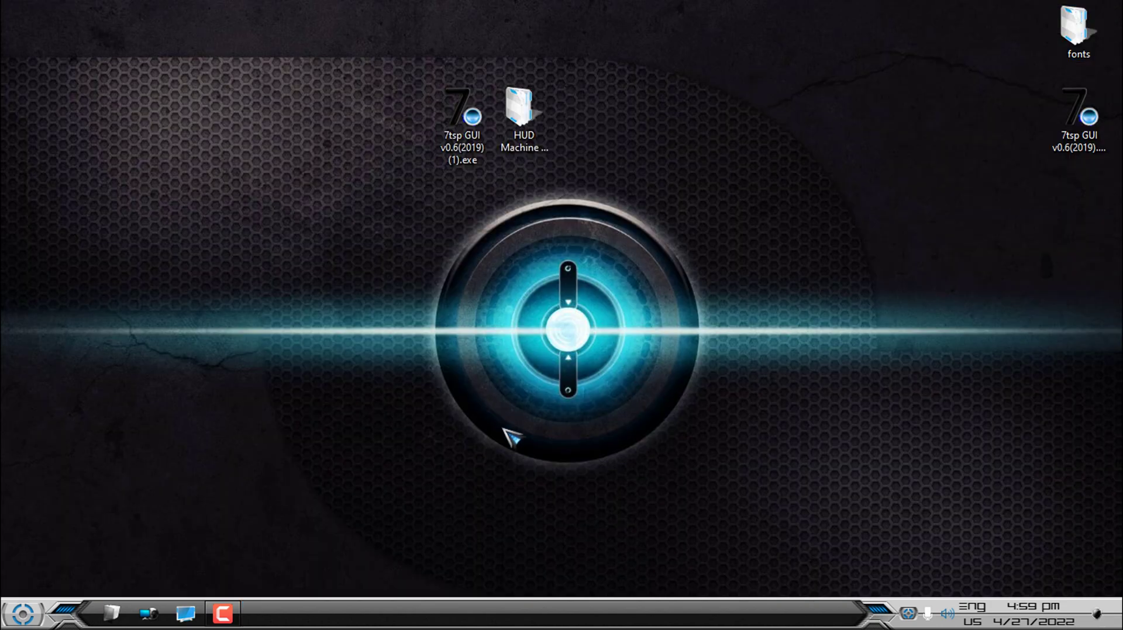
{"action": "left_click", "coordinate": [912, 617]}
{"action": "right_click", "coordinate": [908, 588]}
{"action": "left_click", "coordinate": [940, 508]}
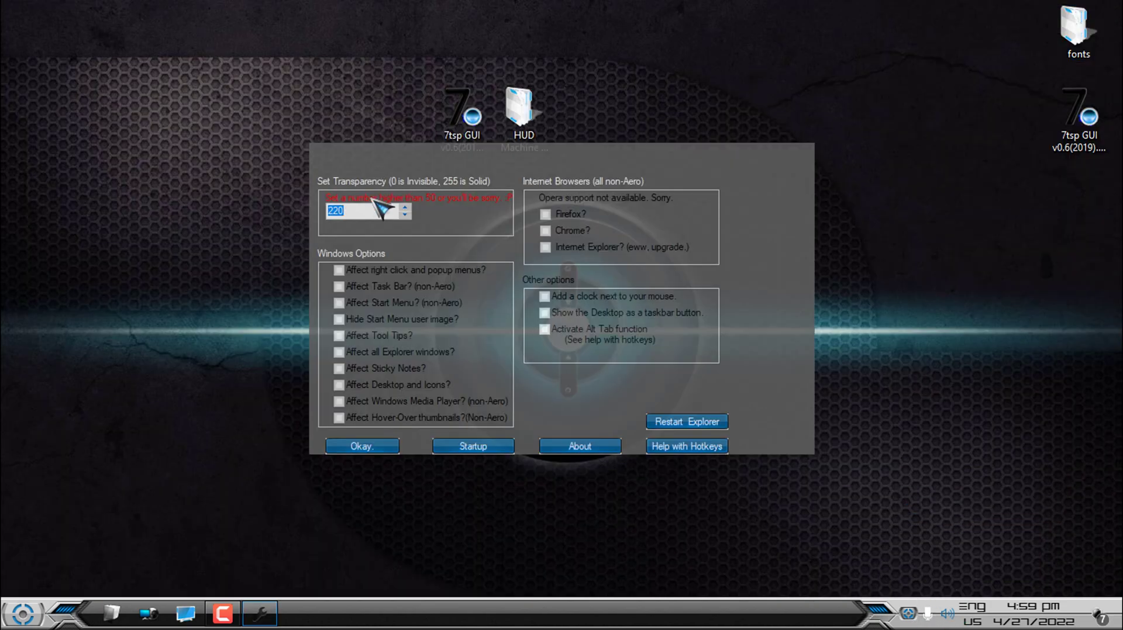
{"action": "left_click", "coordinate": [386, 448]}
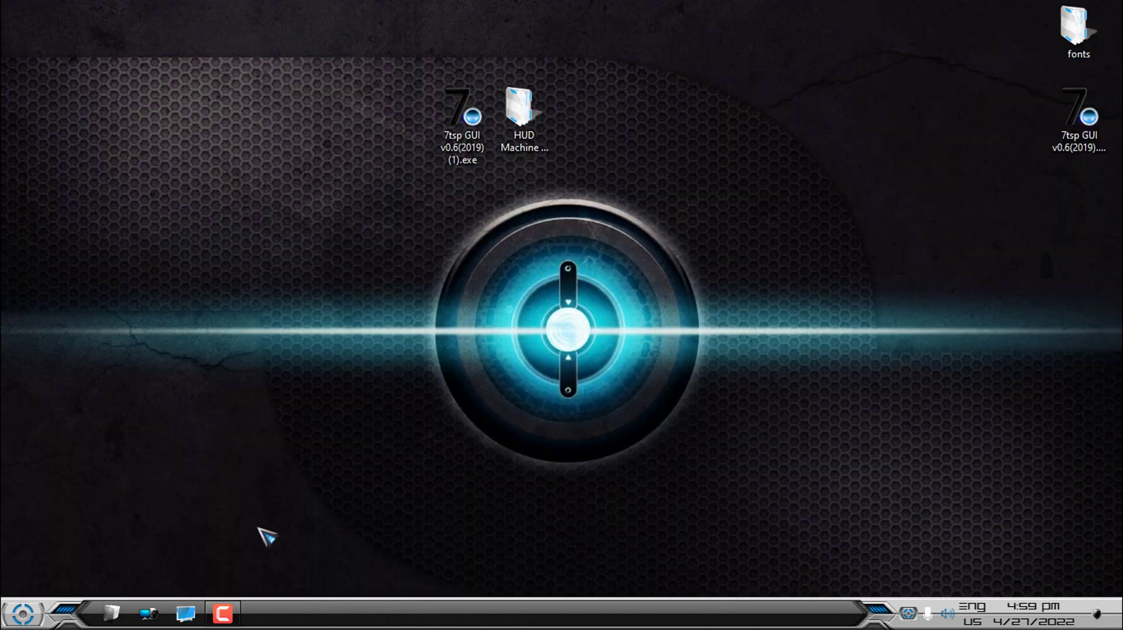
Close File Explorer, refresh the desktop, and reopen This PC
{"action": "key", "text": "super+e"}
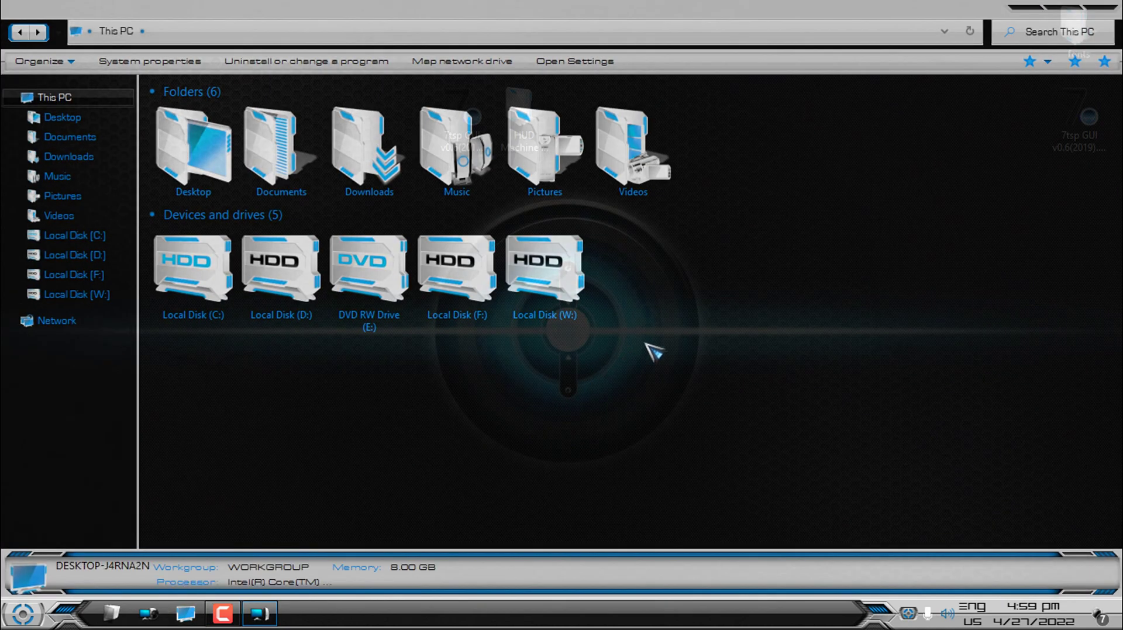
{"action": "left_click", "coordinate": [1114, 7]}
{"action": "right_click", "coordinate": [673, 207]}
{"action": "left_click", "coordinate": [724, 258]}
{"action": "left_click", "coordinate": [185, 614]}
Try Tiles, Large icons, Details and Medium icons views on This PC's folders and drives
{"action": "right_click", "coordinate": [459, 458]}
{"action": "mouse_move", "coordinate": [638, 265]}
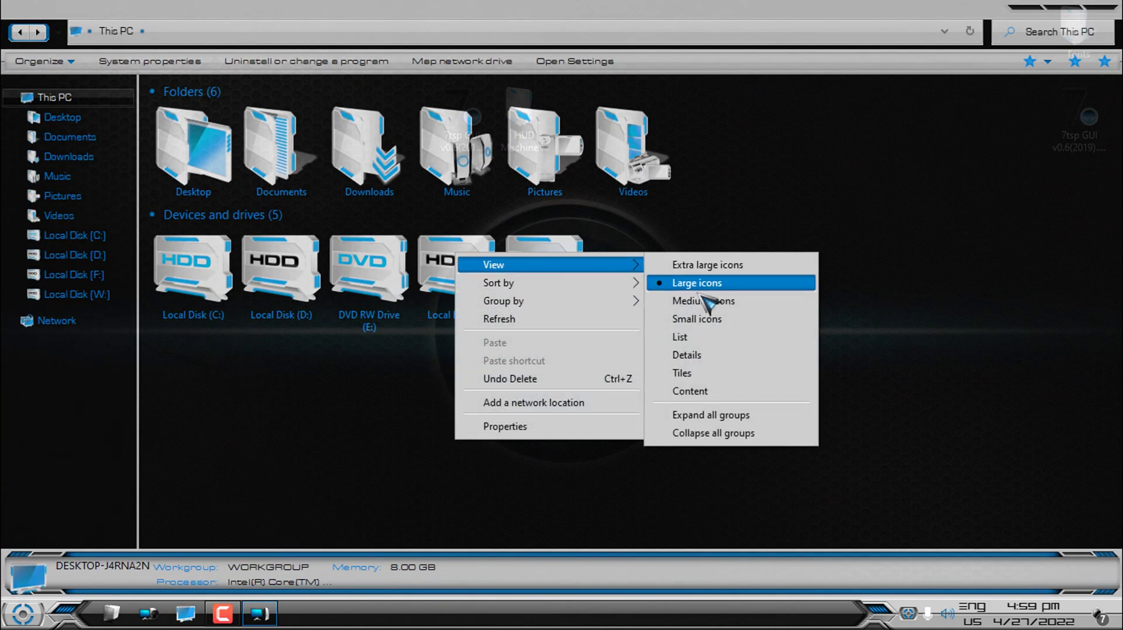
{"action": "left_click", "coordinate": [716, 375]}
{"action": "right_click", "coordinate": [445, 401]}
{"action": "mouse_move", "coordinate": [504, 408]}
{"action": "left_click", "coordinate": [675, 431]}
{"action": "right_click", "coordinate": [563, 425]}
{"action": "mouse_move", "coordinate": [634, 253]}
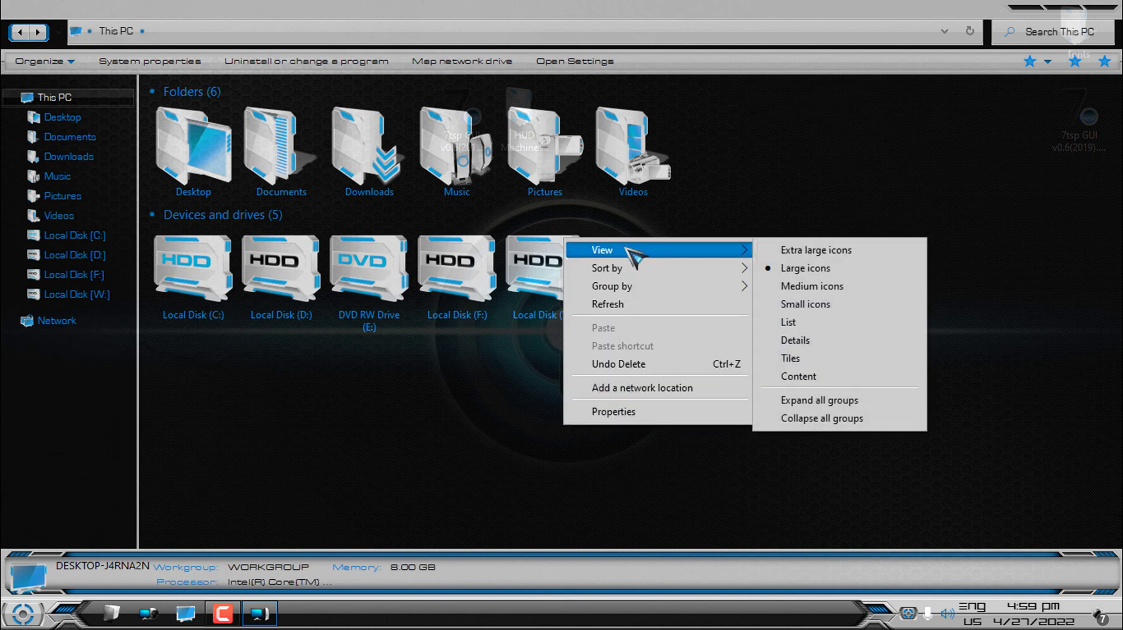
{"action": "left_click", "coordinate": [810, 339]}
{"action": "right_click", "coordinate": [523, 251]}
{"action": "mouse_move", "coordinate": [585, 262]}
{"action": "left_click", "coordinate": [778, 295]}
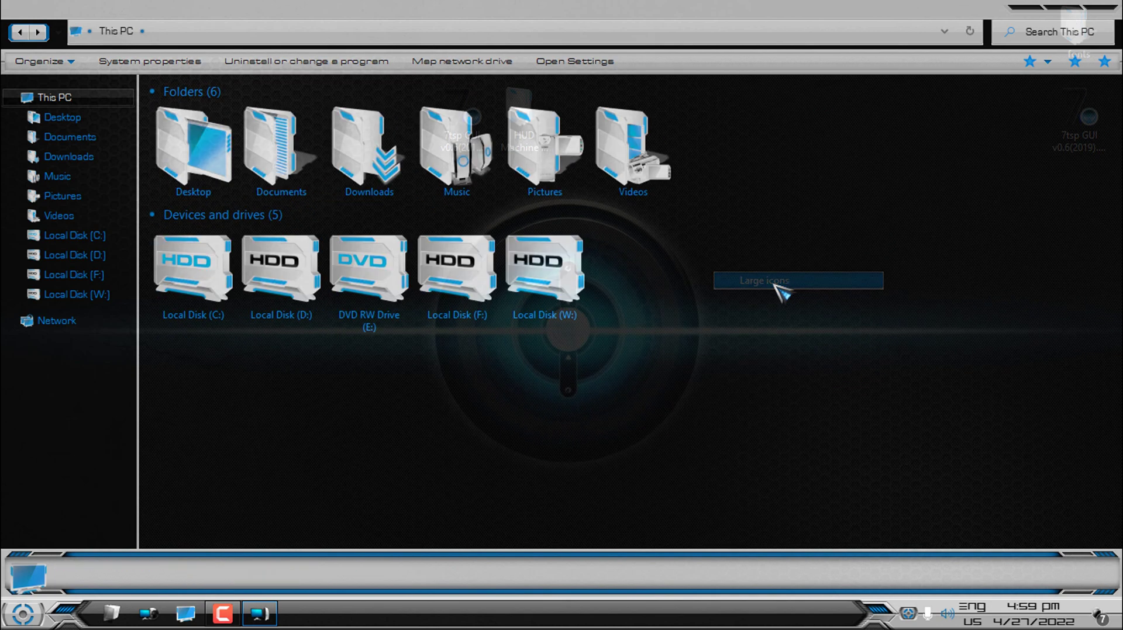
Reopen This PC maximized from the start menu and glance at its About system page
{"action": "double_click", "coordinate": [628, 8]}
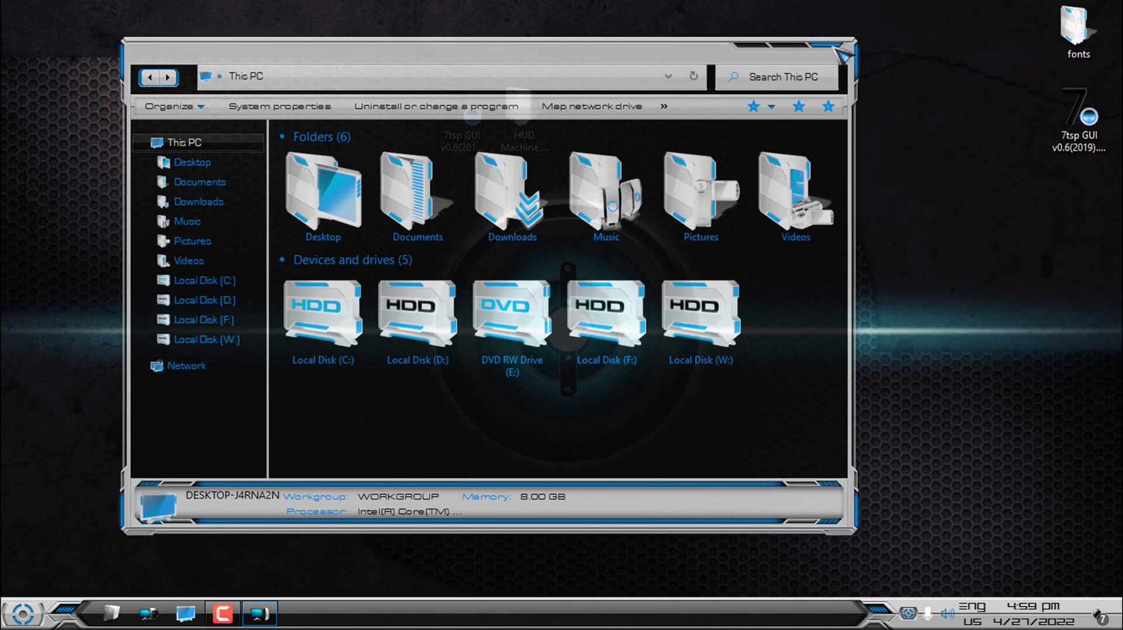
{"action": "left_click", "coordinate": [839, 51]}
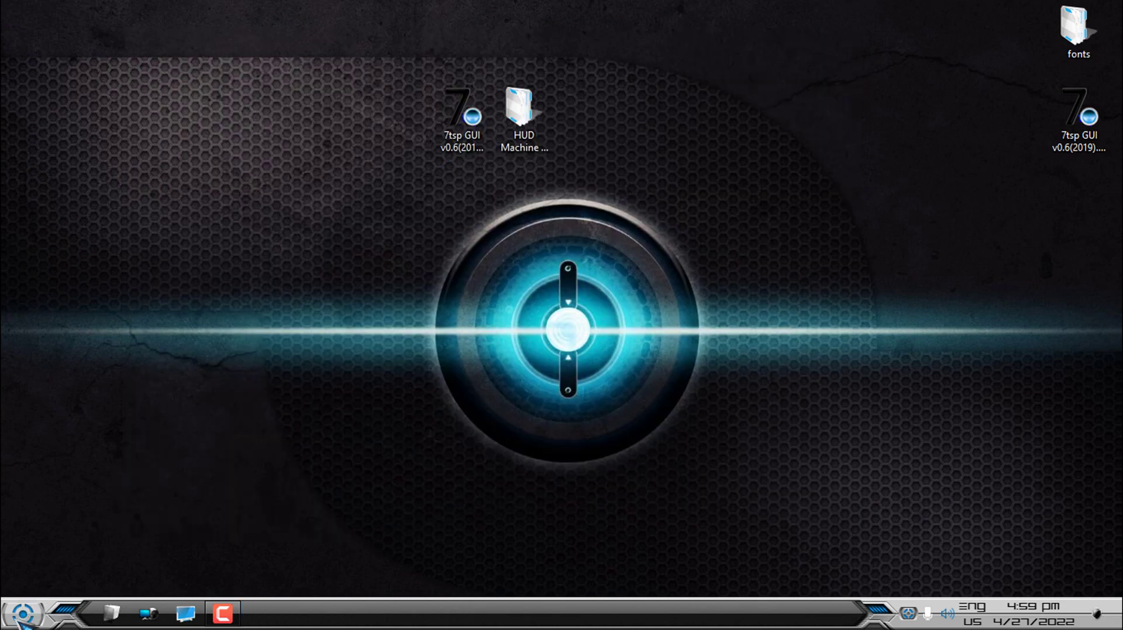
{"action": "left_click", "coordinate": [18, 622]}
{"action": "right_click", "coordinate": [235, 452]}
{"action": "left_click", "coordinate": [235, 451]}
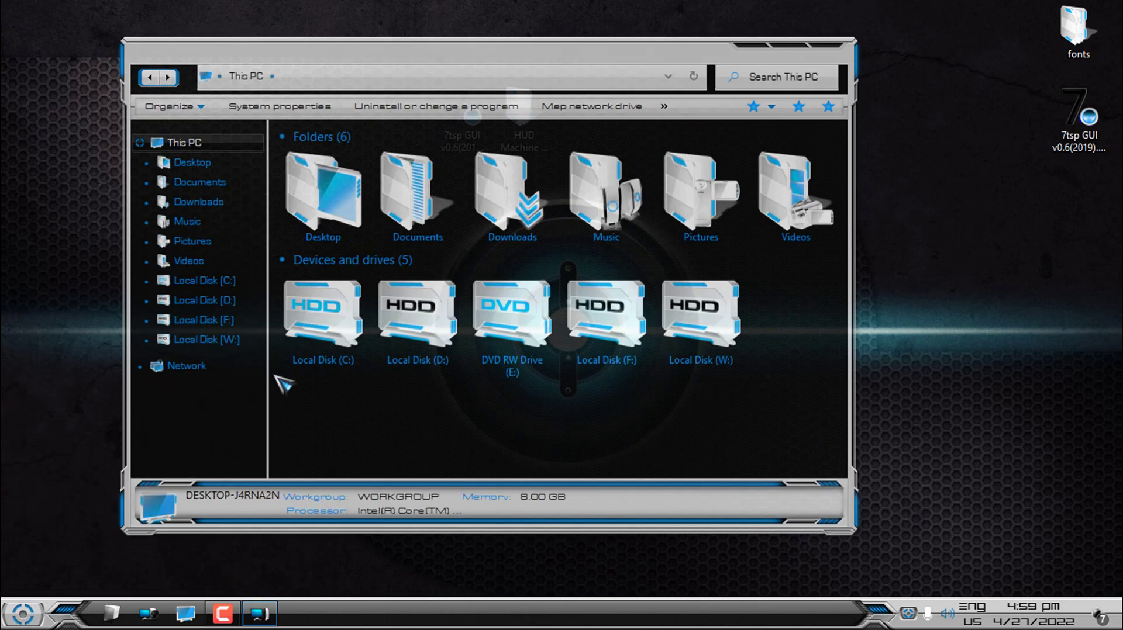
{"action": "left_click", "coordinate": [790, 47]}
{"action": "right_click", "coordinate": [114, 31]}
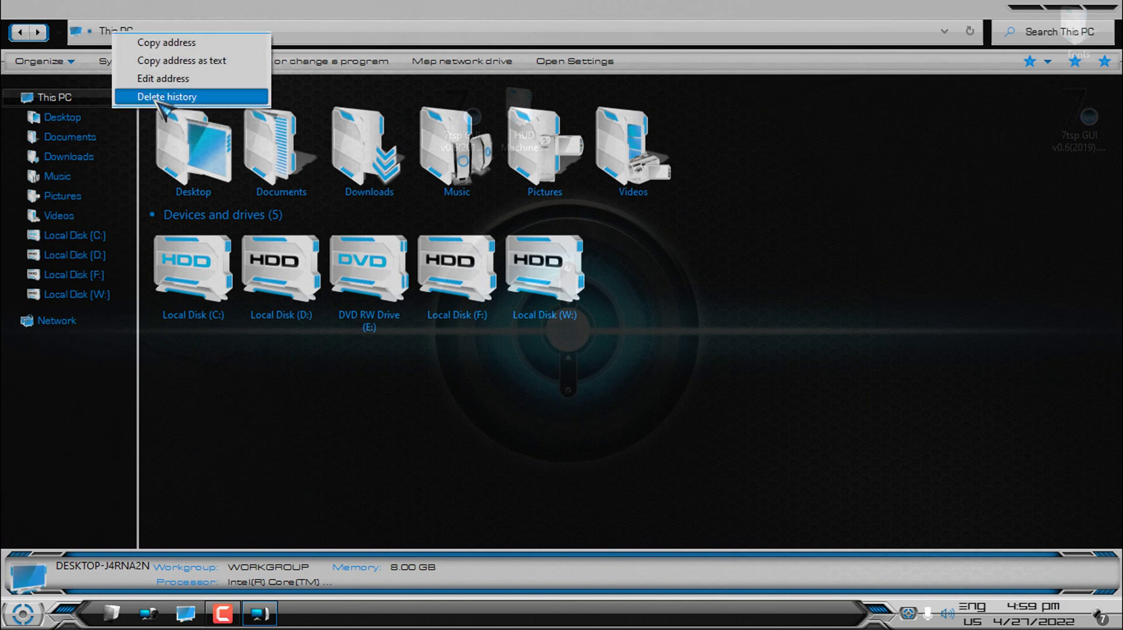
{"action": "right_click", "coordinate": [66, 100]}
{"action": "left_click", "coordinate": [94, 345]}
{"action": "left_click", "coordinate": [1104, 13]}
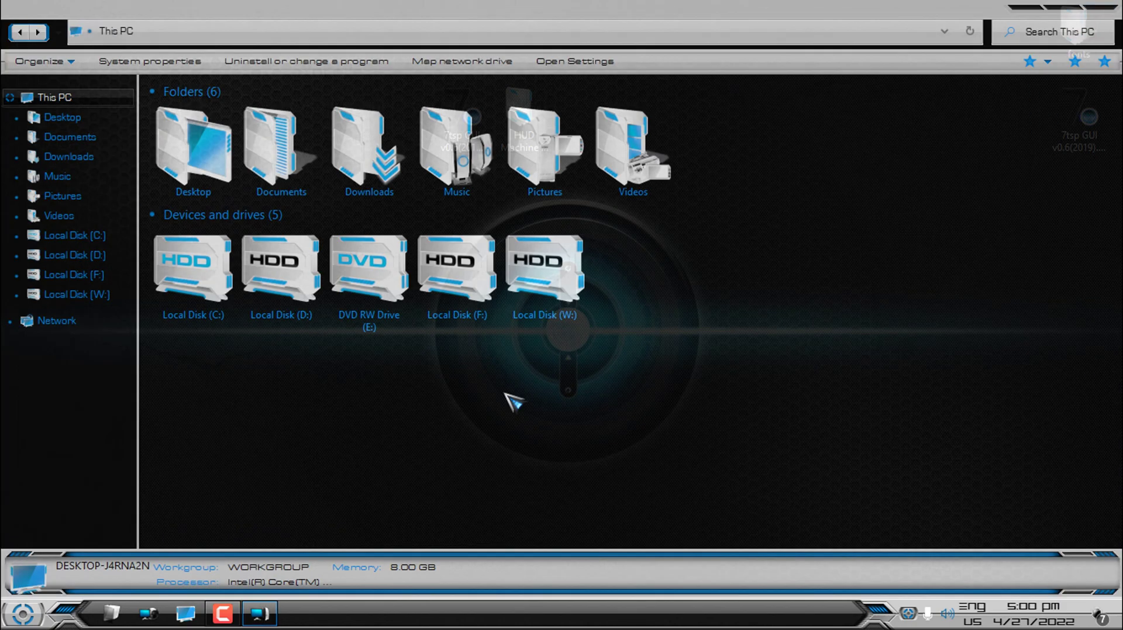
Open System properties from This PC and reposition and enlarge it to reveal the product ID
{"action": "right_click", "coordinate": [421, 440]}
{"action": "left_click", "coordinate": [451, 429]}
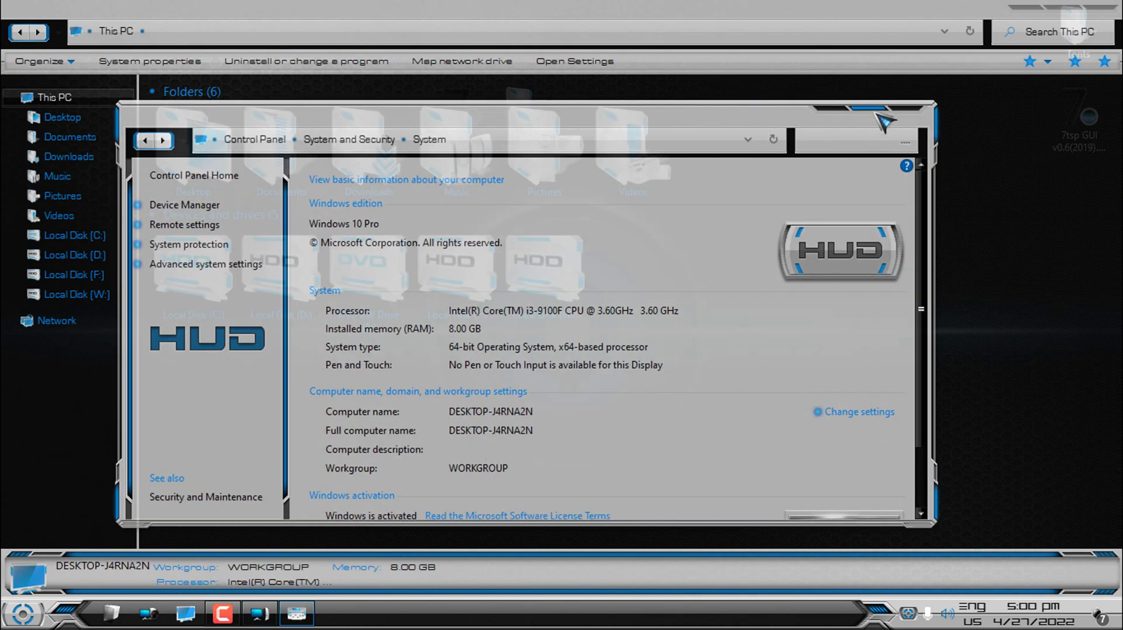
{"action": "left_click", "coordinate": [877, 115]}
{"action": "left_click", "coordinate": [1024, 8]}
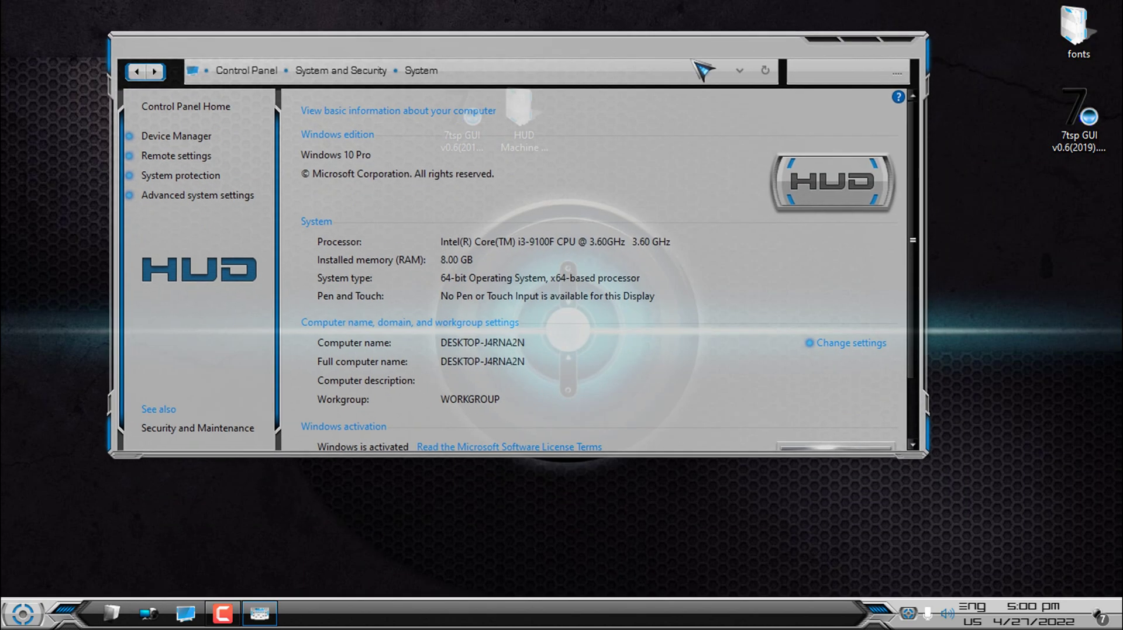
{"action": "left_click_drag", "start_coordinate": [694, 61], "coordinate": [608, 32]}
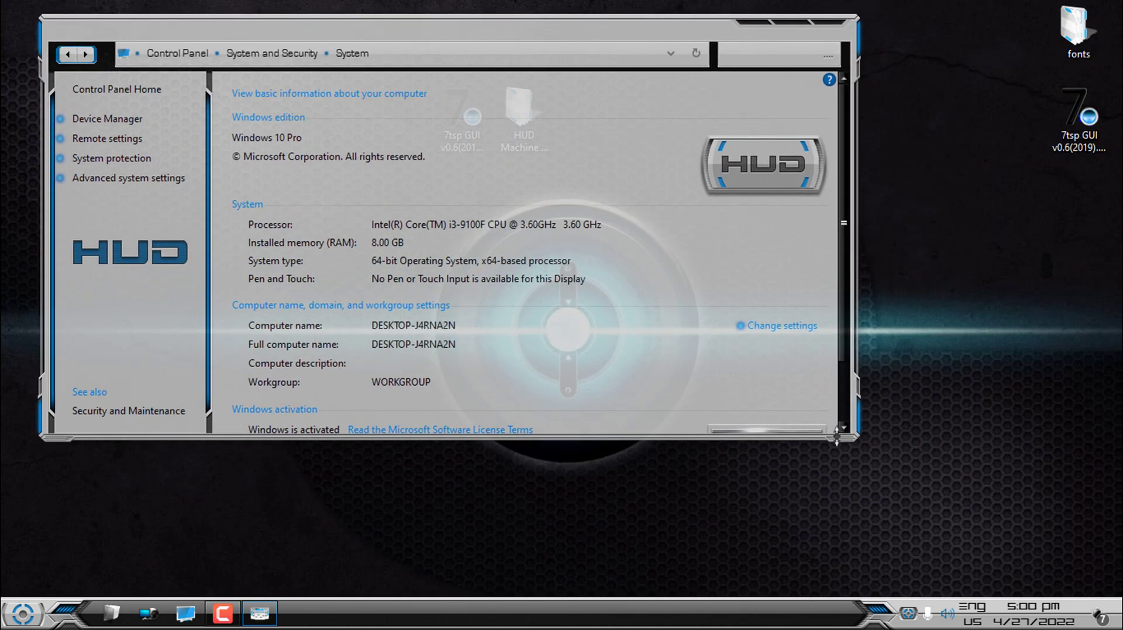
{"action": "left_click_drag", "start_coordinate": [839, 436], "coordinate": [845, 533]}
Open Control Panel from the HUD Start menu, close it and the System window, then refresh the desktop
{"action": "left_click", "coordinate": [22, 615]}
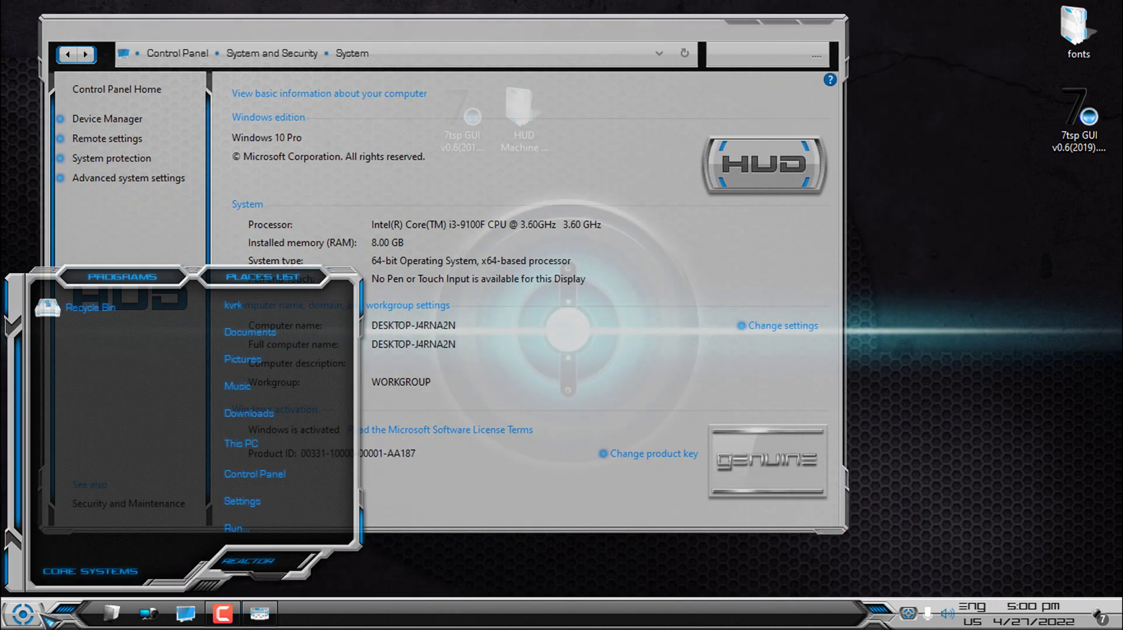
{"action": "left_click", "coordinate": [275, 475]}
{"action": "left_click_drag", "start_coordinate": [592, 86], "coordinate": [754, 85]}
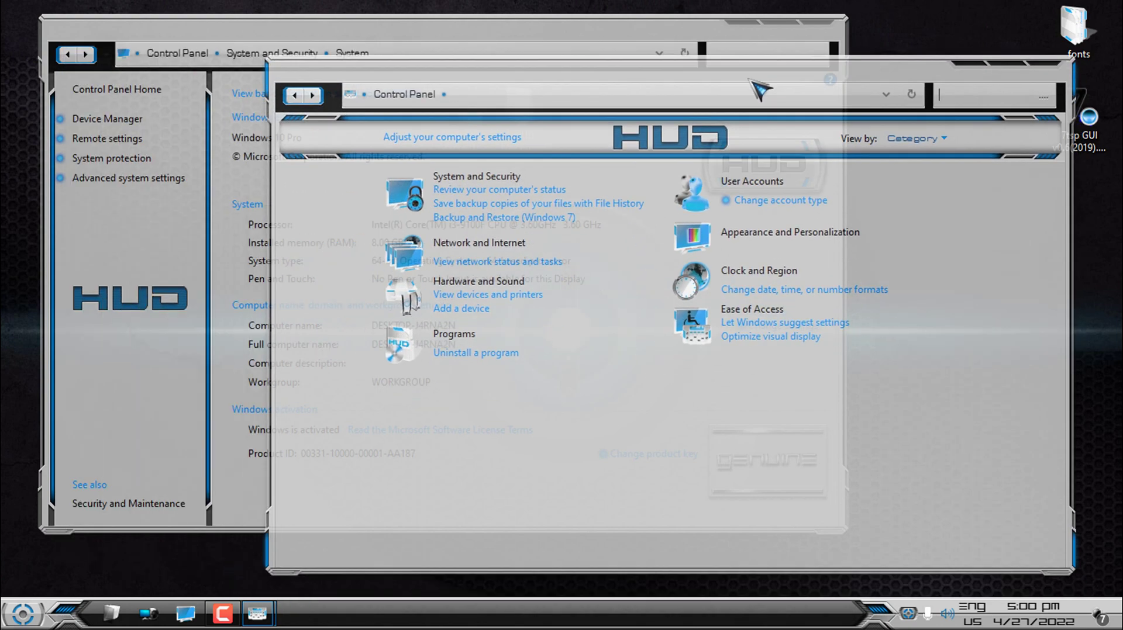
{"action": "left_click", "coordinate": [1053, 71]}
{"action": "left_click", "coordinate": [821, 28]}
{"action": "right_click", "coordinate": [537, 191]}
{"action": "left_click", "coordinate": [581, 239]}
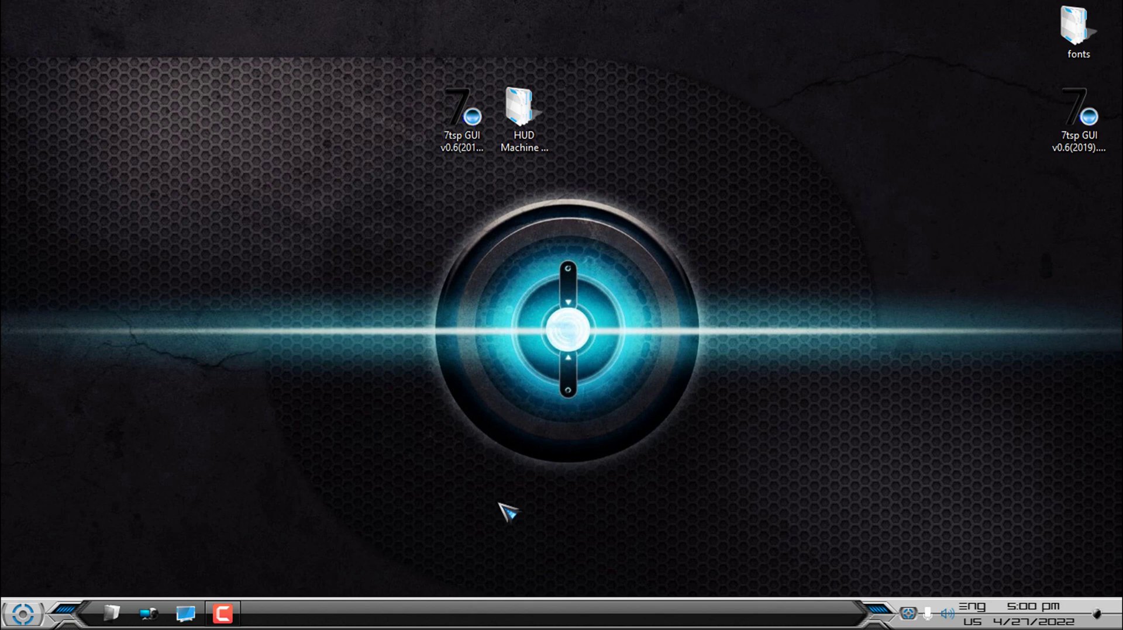
In RocketDock's Dock Settings, pick a new label shadow colour
{"action": "mouse_move", "coordinate": [521, 576]}
{"action": "right_click", "coordinate": [477, 553]}
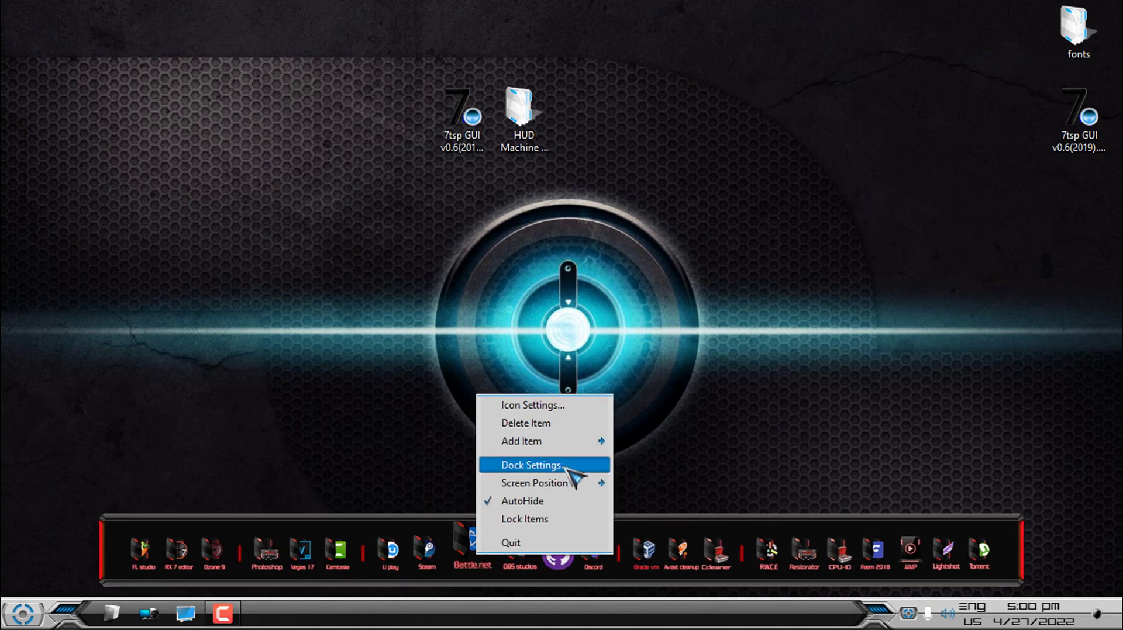
{"action": "left_click", "coordinate": [570, 471]}
{"action": "left_click", "coordinate": [541, 293]}
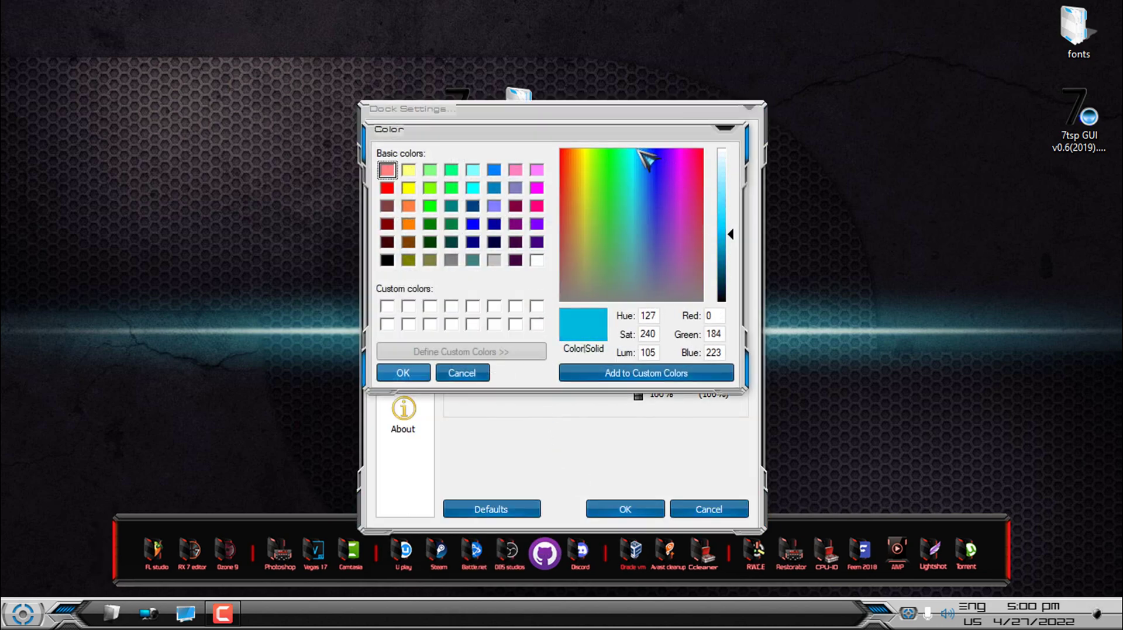
{"action": "left_click", "coordinate": [400, 374]}
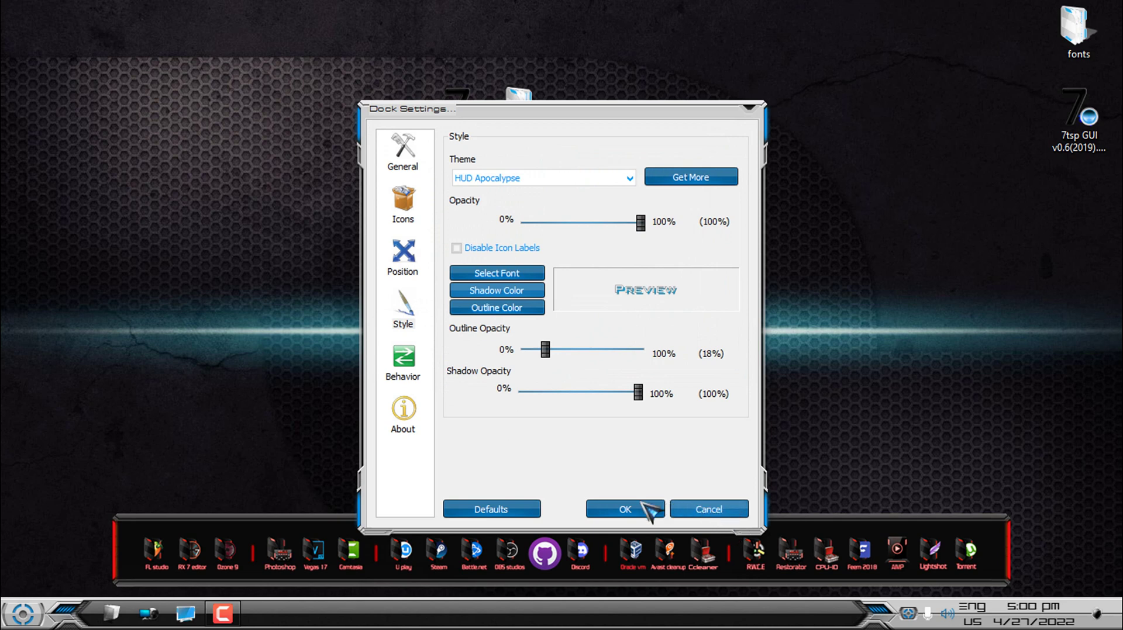
Switch the dock theme to Hud Evo V2 and save the dock settings
{"action": "left_click", "coordinate": [497, 178]}
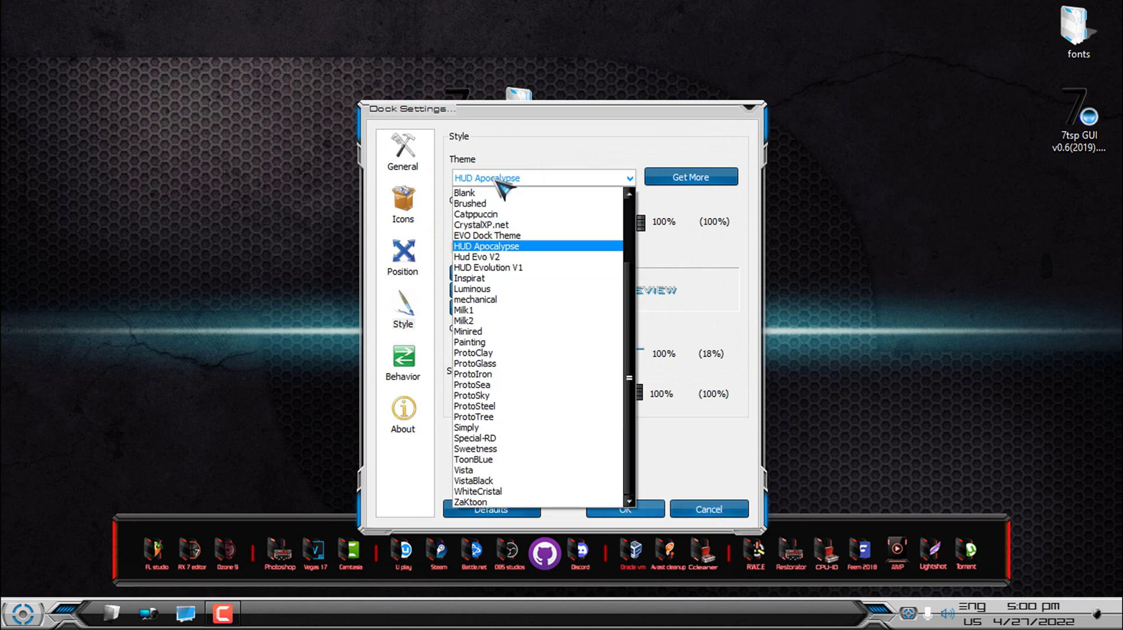
{"action": "left_click", "coordinate": [535, 268]}
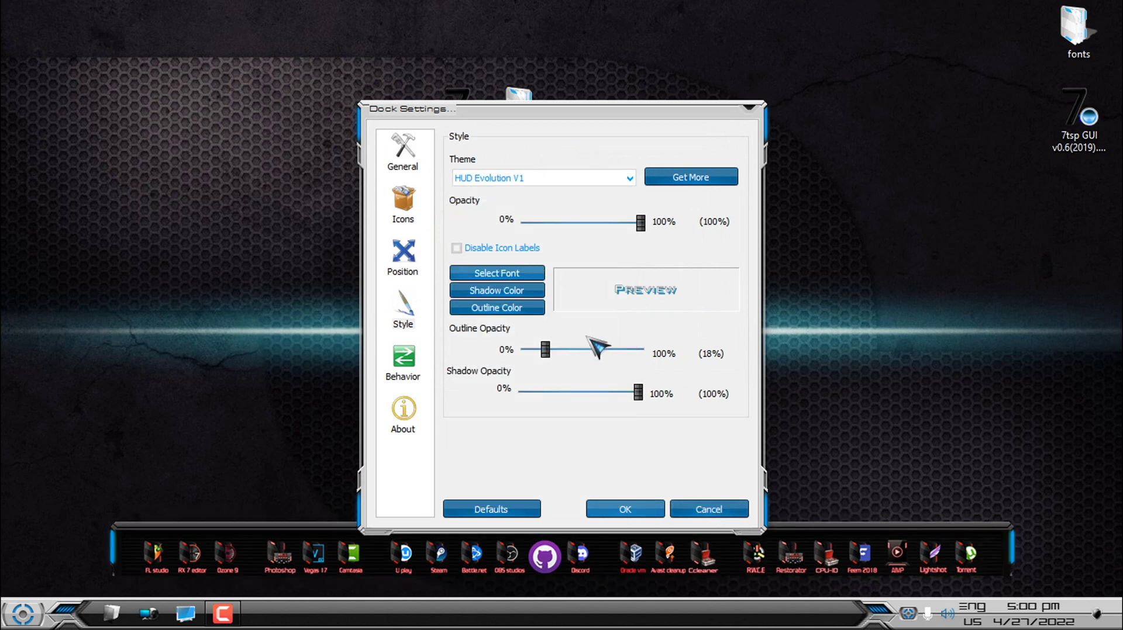
{"action": "left_click", "coordinate": [544, 178]}
{"action": "left_click", "coordinate": [512, 260]}
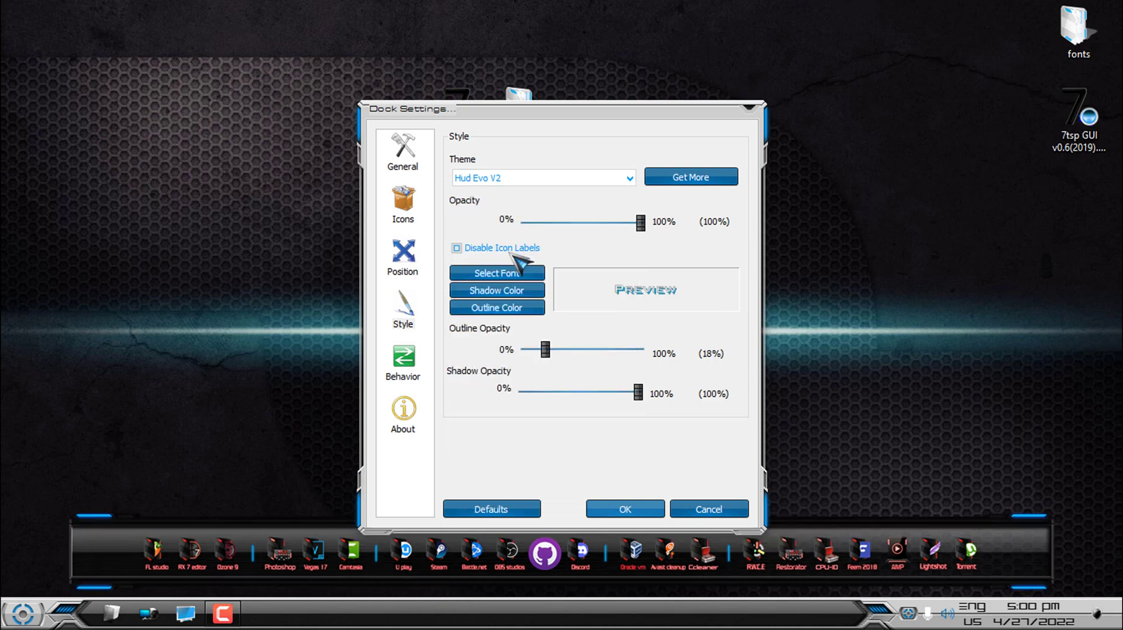
{"action": "left_click", "coordinate": [648, 511]}
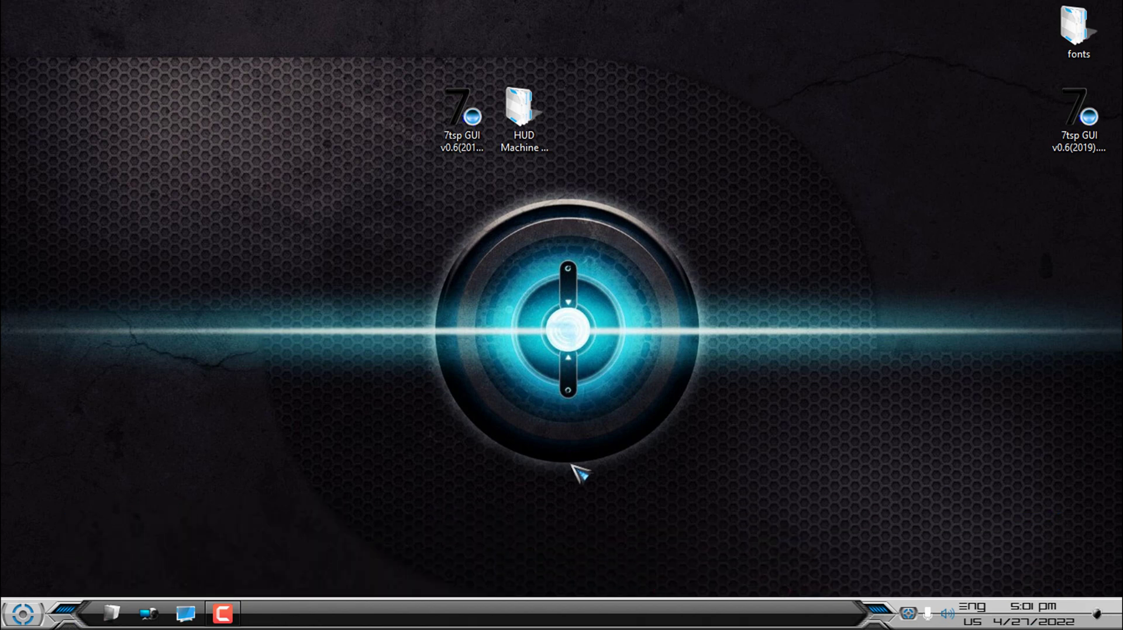
Refresh the desktop and open FL studio's Icon Settings on the Blue HUD dock icons New folder
{"action": "right_click", "coordinate": [309, 218]}
{"action": "left_click", "coordinate": [340, 270]}
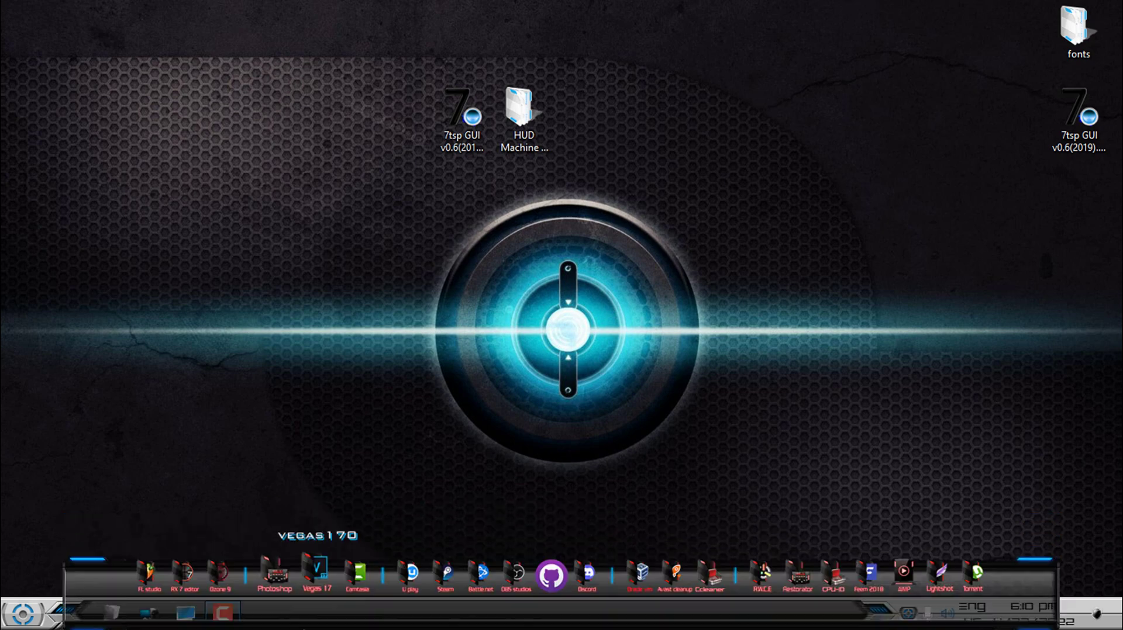
{"action": "right_click", "coordinate": [166, 557]}
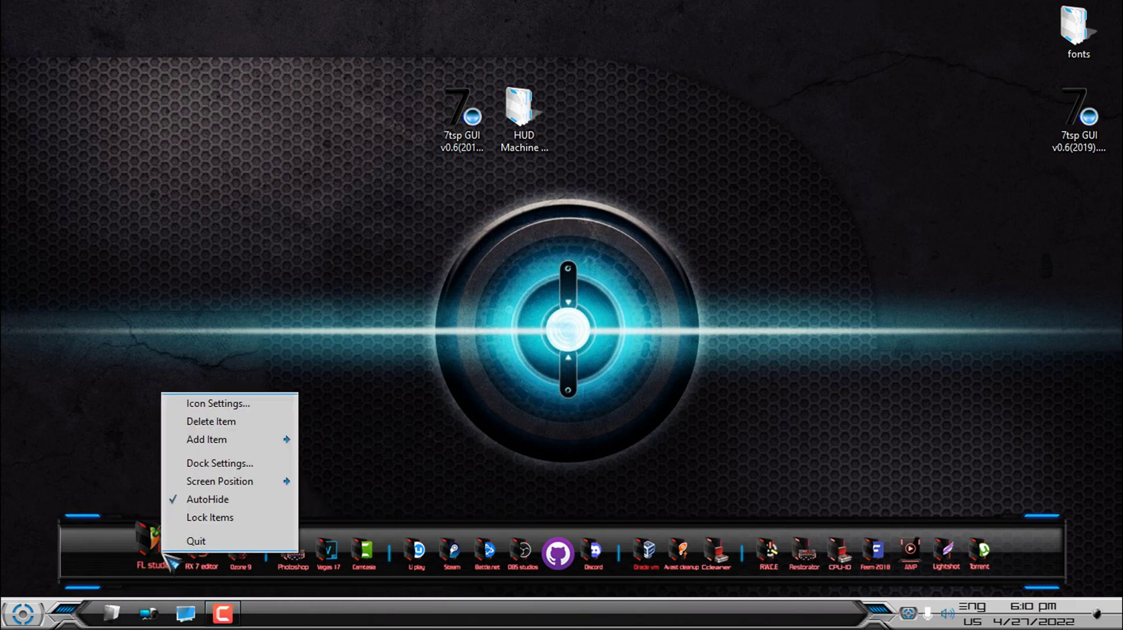
{"action": "left_click", "coordinate": [217, 403]}
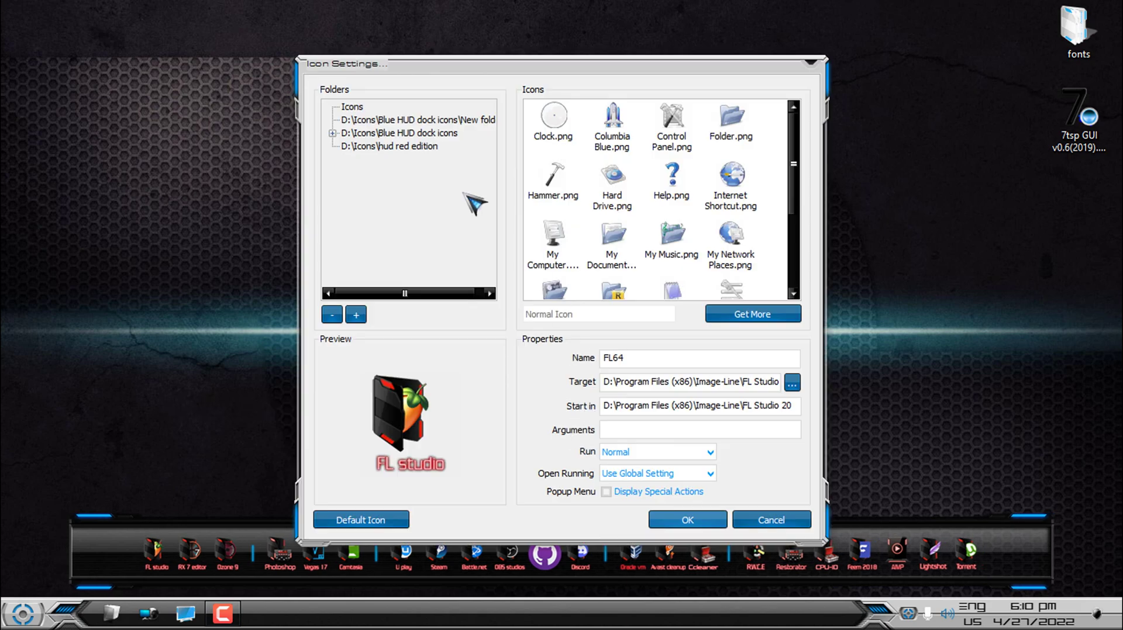
{"action": "left_click", "coordinate": [421, 120]}
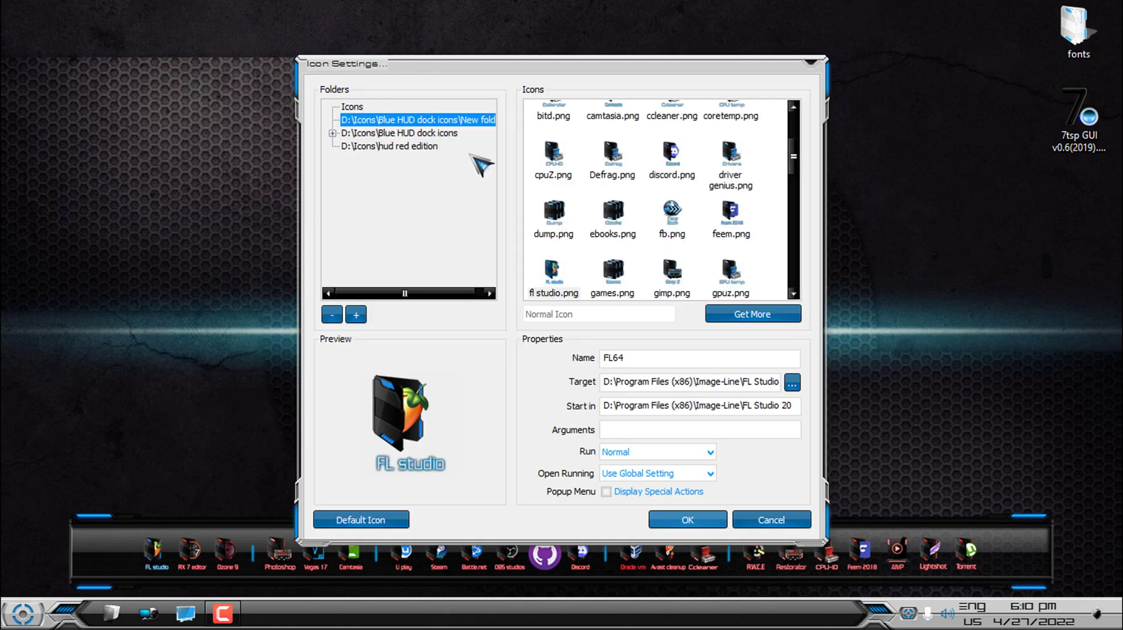
Browse the blue HUD icon set and apply the new blue icon to FL studio
{"action": "scroll", "coordinate": [652, 234], "scroll_direction": "up", "scroll_amount": 3}
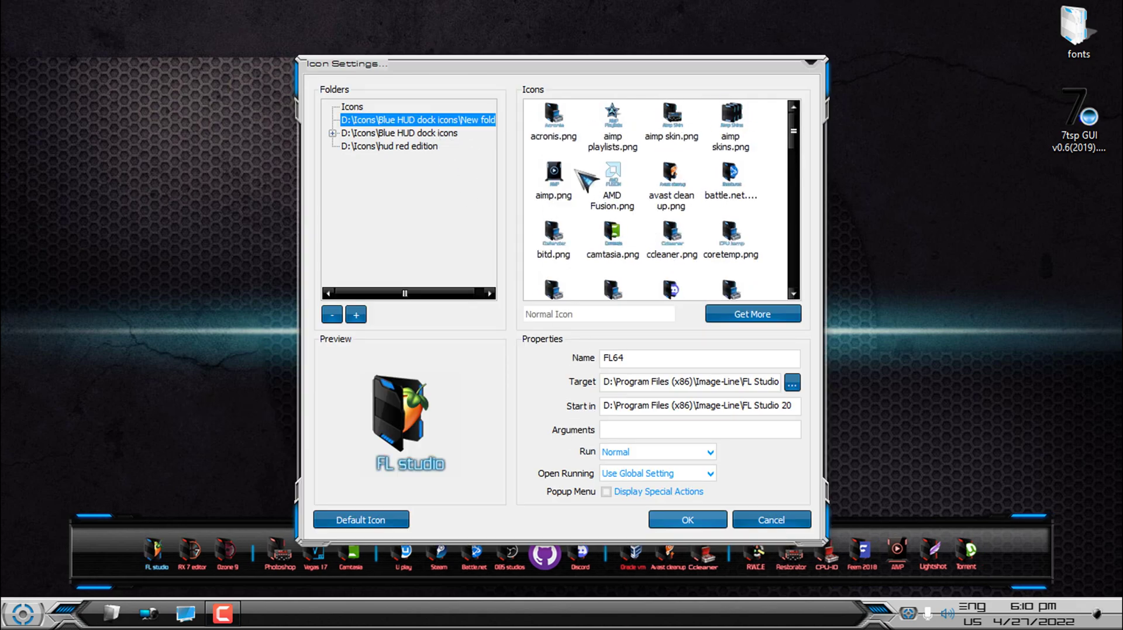
{"action": "scroll", "coordinate": [684, 246], "scroll_direction": "down", "scroll_amount": 1}
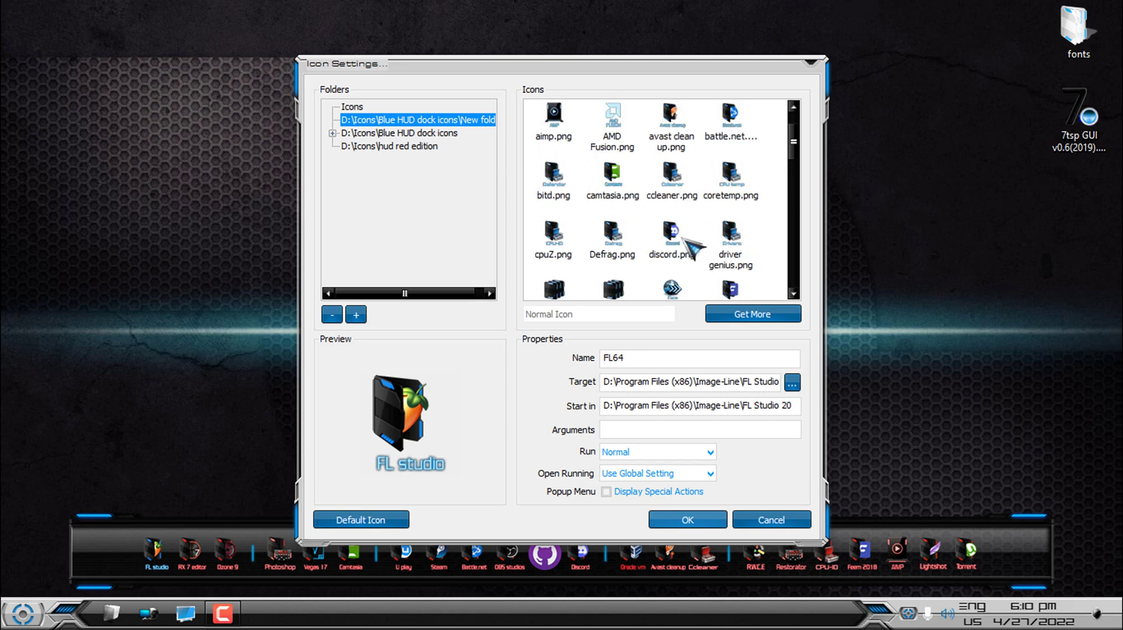
{"action": "scroll", "coordinate": [693, 250], "scroll_direction": "down", "scroll_amount": 1}
{"action": "scroll", "coordinate": [693, 252], "scroll_direction": "down", "scroll_amount": 1}
{"action": "scroll", "coordinate": [693, 252], "scroll_direction": "down", "scroll_amount": 1}
{"action": "scroll", "coordinate": [686, 249], "scroll_direction": "down", "scroll_amount": 7}
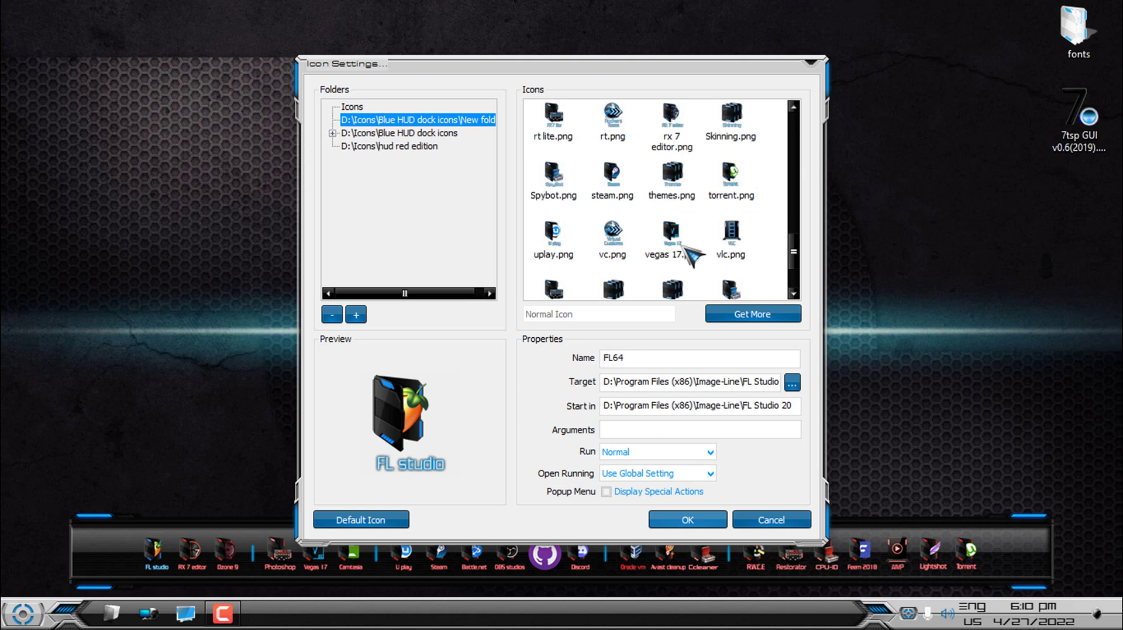
{"action": "scroll", "coordinate": [683, 246], "scroll_direction": "down", "scroll_amount": 2}
{"action": "scroll", "coordinate": [682, 248], "scroll_direction": "down", "scroll_amount": 1}
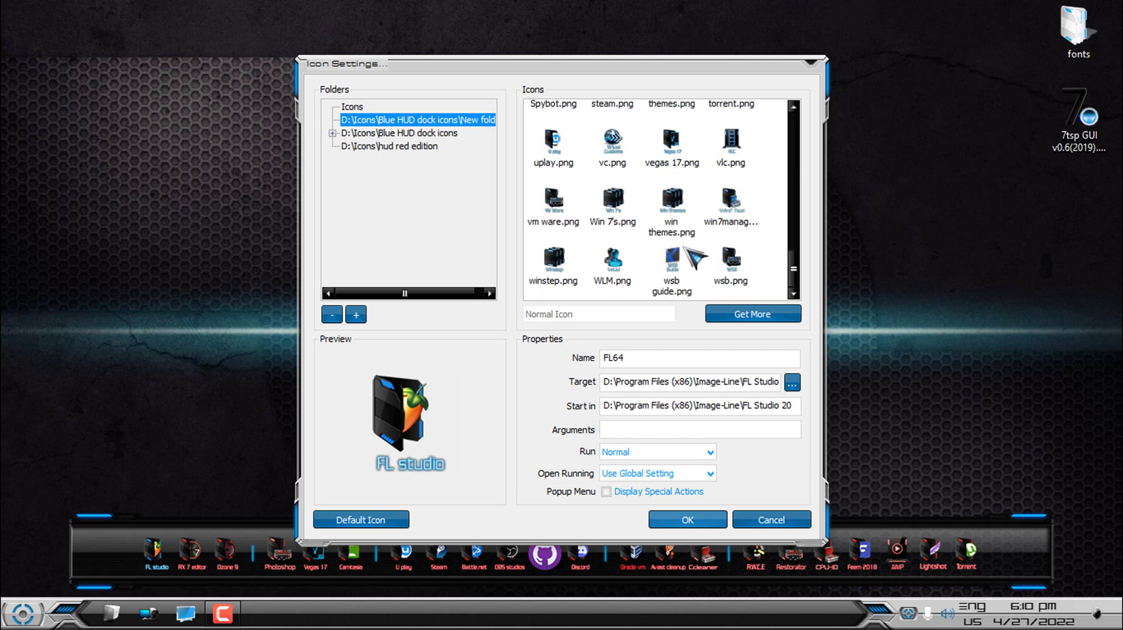
{"action": "scroll", "coordinate": [699, 263], "scroll_direction": "up", "scroll_amount": 2}
{"action": "scroll", "coordinate": [696, 234], "scroll_direction": "up", "scroll_amount": 4}
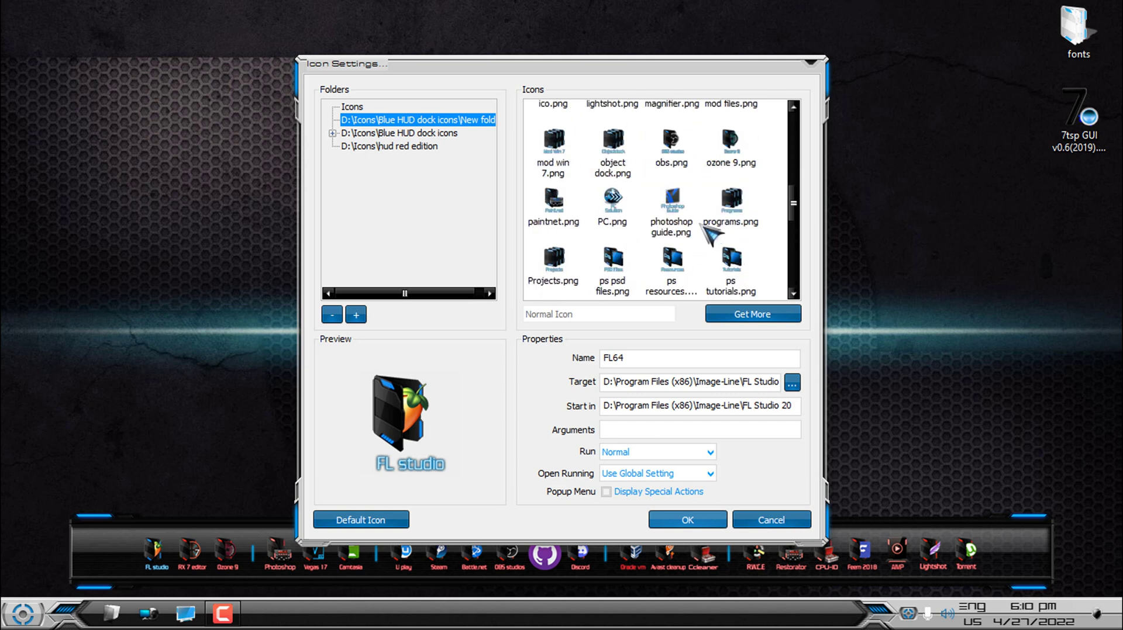
{"action": "scroll", "coordinate": [678, 211], "scroll_direction": "down", "scroll_amount": 2}
{"action": "scroll", "coordinate": [663, 197], "scroll_direction": "up", "scroll_amount": 6}
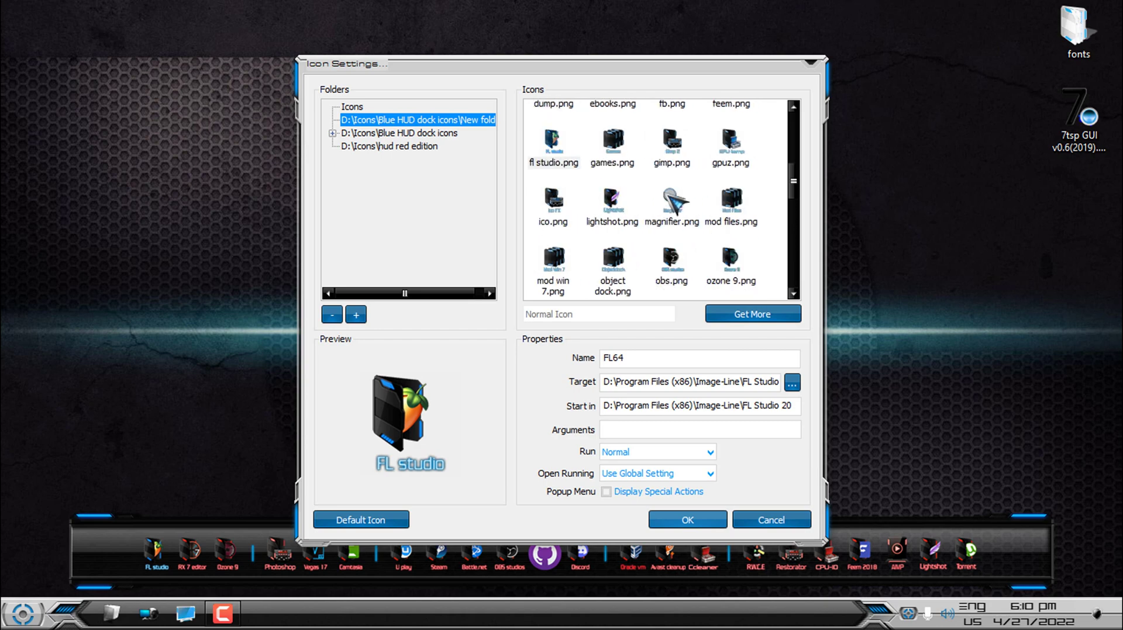
{"action": "scroll", "coordinate": [643, 199], "scroll_direction": "down", "scroll_amount": 1}
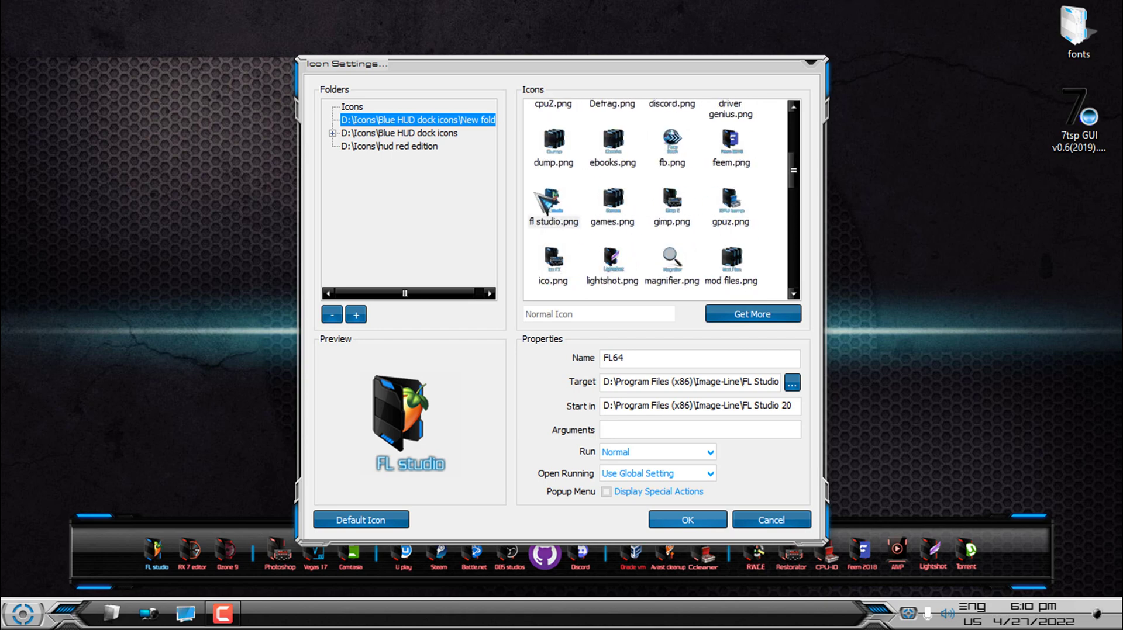
{"action": "left_click", "coordinate": [688, 520]}
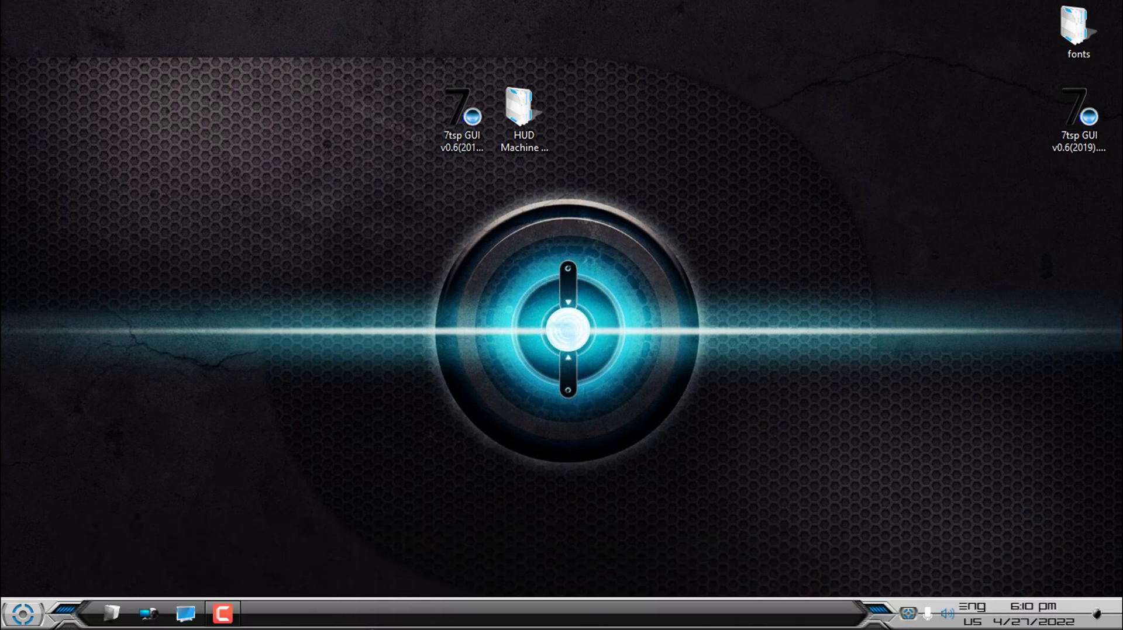
Turn off dock AutoHide and give RX 7 editor its blue HUD icon
{"action": "mouse_move", "coordinate": [377, 616]}
{"action": "right_click", "coordinate": [377, 585]}
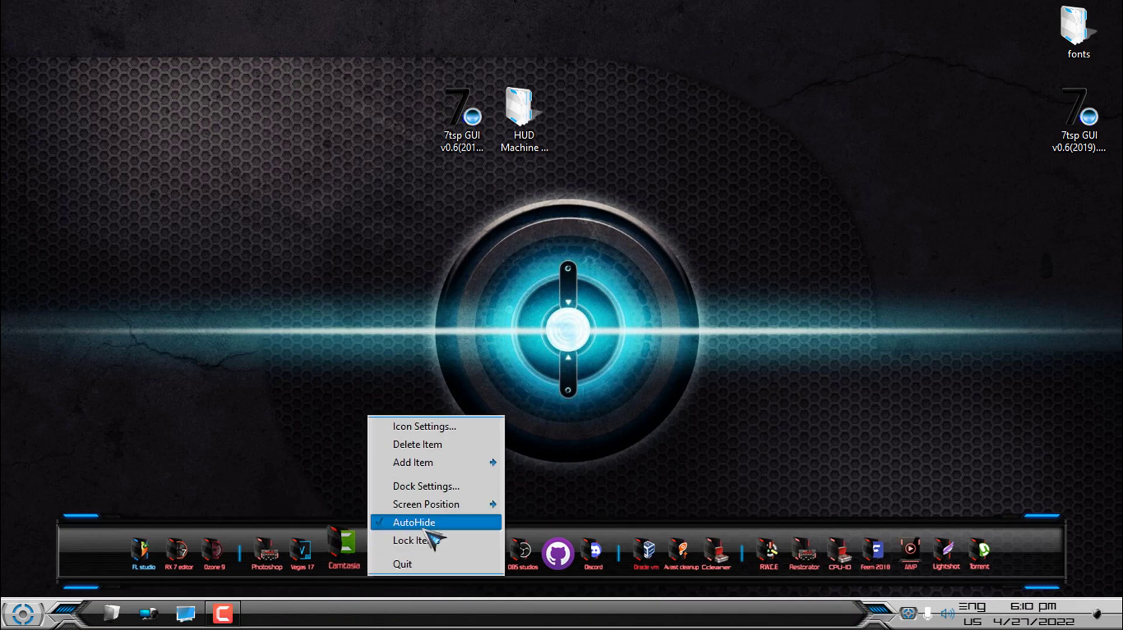
{"action": "left_click", "coordinate": [432, 520]}
{"action": "right_click", "coordinate": [190, 553]}
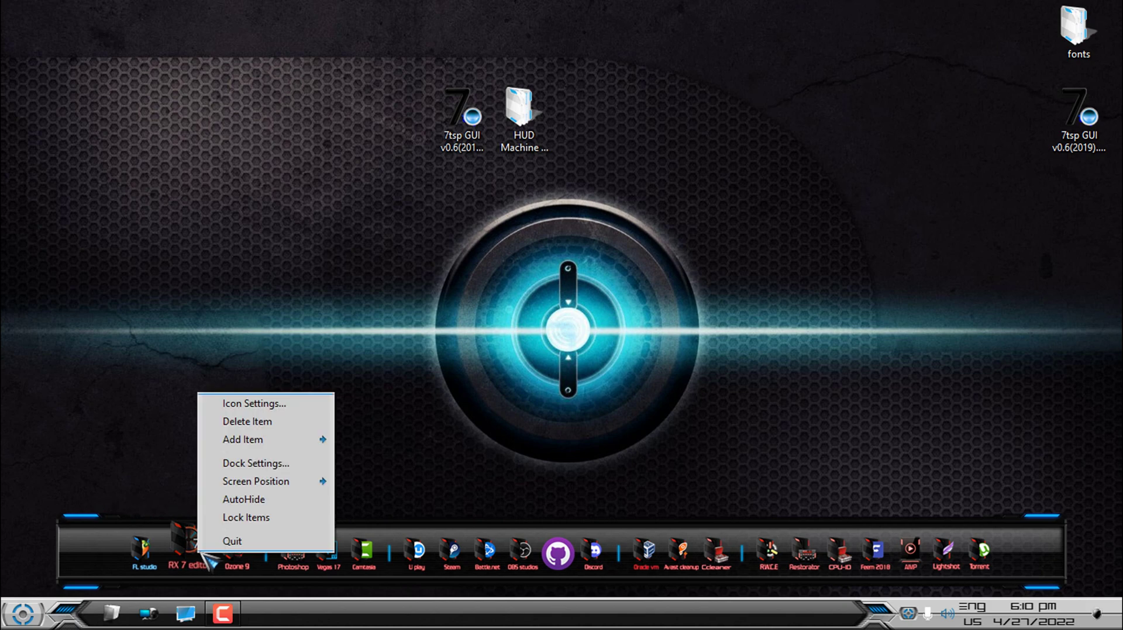
{"action": "left_click", "coordinate": [229, 405]}
{"action": "left_click", "coordinate": [427, 120]}
{"action": "left_click", "coordinate": [712, 523]}
Give Ozone 9, Photoshop and Vegas 17 their blue HUD icons
{"action": "right_click", "coordinate": [229, 549]}
{"action": "left_click", "coordinate": [276, 398]}
{"action": "left_click", "coordinate": [427, 120]}
{"action": "left_click", "coordinate": [687, 520]}
{"action": "right_click", "coordinate": [279, 549]}
{"action": "left_click", "coordinate": [341, 399]}
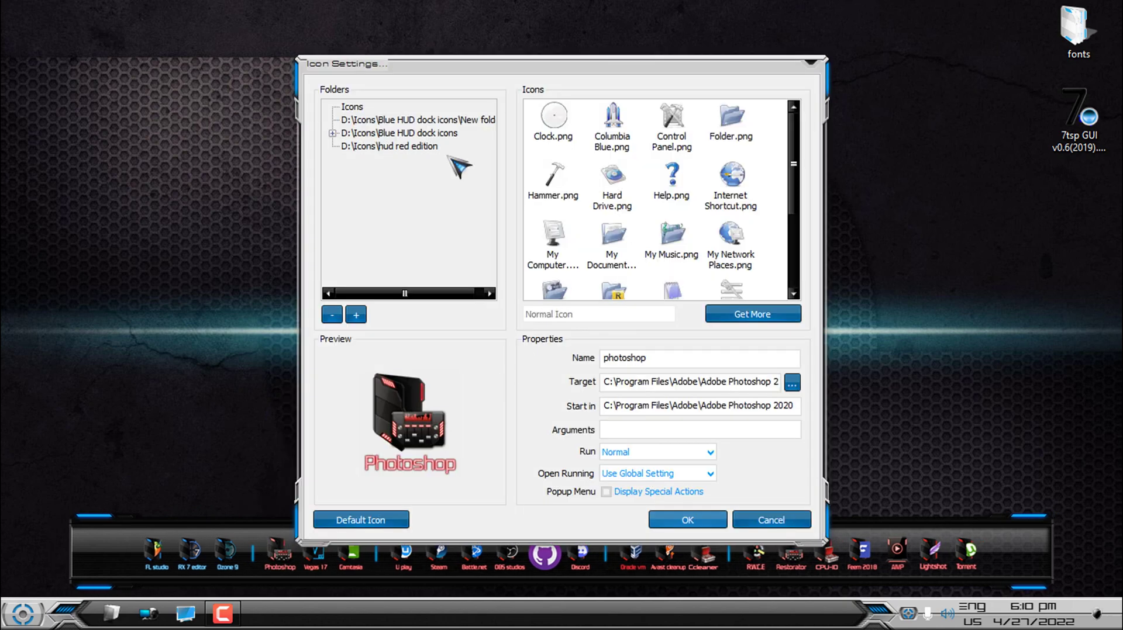
{"action": "left_click", "coordinate": [427, 120]}
{"action": "left_click", "coordinate": [688, 520]}
{"action": "right_click", "coordinate": [316, 550]}
{"action": "left_click", "coordinate": [373, 398]}
{"action": "left_click", "coordinate": [427, 120]}
{"action": "left_click", "coordinate": [687, 520]}
Give Camtasia, Uplay and Steam their blue HUD icons
{"action": "right_click", "coordinate": [348, 550]}
{"action": "left_click", "coordinate": [374, 329]}
{"action": "left_click", "coordinate": [427, 120]}
{"action": "left_click", "coordinate": [688, 520]}
{"action": "right_click", "coordinate": [403, 550]}
{"action": "left_click", "coordinate": [401, 330]}
{"action": "left_click", "coordinate": [427, 120]}
{"action": "left_click", "coordinate": [688, 520]}
{"action": "right_click", "coordinate": [439, 550]}
{"action": "left_click", "coordinate": [467, 404]}
{"action": "left_click", "coordinate": [426, 120]}
{"action": "left_click", "coordinate": [687, 520]}
Give Battle.net and OBS studios their blue HUD icons
{"action": "right_click", "coordinate": [484, 559]}
{"action": "left_click", "coordinate": [508, 397]}
{"action": "left_click", "coordinate": [427, 120]}
{"action": "left_click", "coordinate": [687, 520]}
{"action": "right_click", "coordinate": [518, 550]}
{"action": "left_click", "coordinate": [538, 397]}
{"action": "left_click", "coordinate": [427, 120]}
{"action": "left_click", "coordinate": [687, 520]}
Give GitHub Desktop its blue HUD icon and select the blue folder for Discord
{"action": "right_click", "coordinate": [546, 553]}
{"action": "left_click", "coordinate": [556, 401]}
{"action": "left_click", "coordinate": [409, 119]}
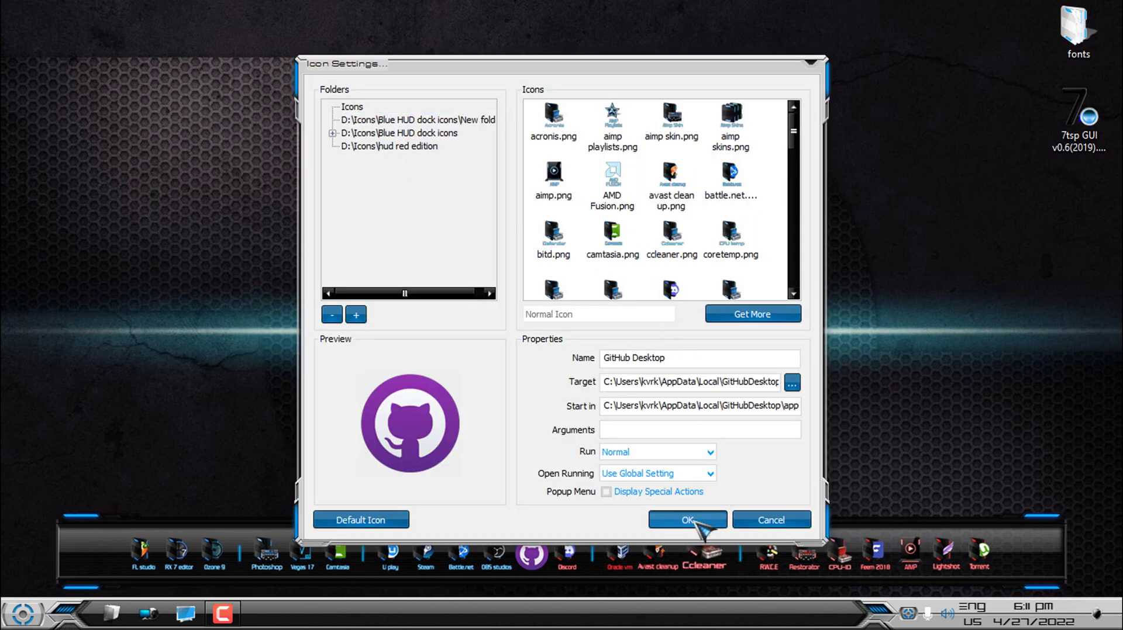
{"action": "left_click", "coordinate": [687, 520]}
{"action": "right_click", "coordinate": [581, 553]}
{"action": "left_click", "coordinate": [599, 396]}
{"action": "left_click", "coordinate": [402, 120]}
Apply Discord's blue icon, then give Avast cleanup its blue HUD icon
{"action": "left_click", "coordinate": [687, 520]}
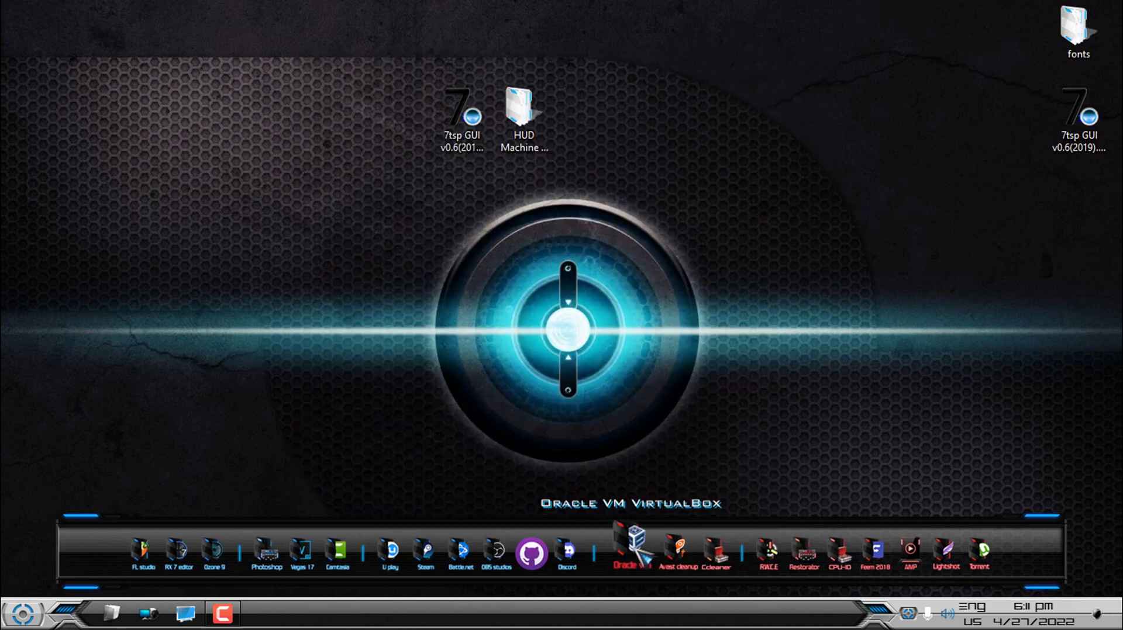
{"action": "right_click", "coordinate": [660, 550]}
{"action": "left_click", "coordinate": [672, 441]}
{"action": "left_click", "coordinate": [381, 115]}
{"action": "left_click", "coordinate": [687, 520]}
Give Ccleaner and RWCE their blue HUD icons
{"action": "right_click", "coordinate": [697, 556]}
{"action": "left_click", "coordinate": [710, 397]}
{"action": "left_click", "coordinate": [403, 120]}
{"action": "left_click", "coordinate": [687, 520]}
{"action": "right_click", "coordinate": [740, 553]}
{"action": "left_click", "coordinate": [758, 400]}
{"action": "left_click", "coordinate": [688, 520]}
Give Restorator and CPU-ID their blue HUD icons
{"action": "right_click", "coordinate": [773, 553]}
{"action": "left_click", "coordinate": [789, 410]}
{"action": "scroll", "coordinate": [661, 199], "scroll_direction": "down", "scroll_amount": 5}
{"action": "left_click", "coordinate": [731, 275]}
{"action": "left_click", "coordinate": [687, 520]}
{"action": "right_click", "coordinate": [810, 553]}
{"action": "left_click", "coordinate": [860, 416]}
{"action": "left_click", "coordinate": [546, 368]}
{"action": "left_click", "coordinate": [687, 520]}
Give Feem 2018, AMP, Lightshot and Torrent their blue HUD icons
{"action": "right_click", "coordinate": [845, 553]}
{"action": "left_click", "coordinate": [877, 410]}
{"action": "left_click", "coordinate": [687, 520]}
{"action": "right_click", "coordinate": [880, 553]}
{"action": "left_click", "coordinate": [894, 409]}
{"action": "left_click", "coordinate": [687, 520]}
{"action": "right_click", "coordinate": [915, 553]}
{"action": "left_click", "coordinate": [936, 409]}
{"action": "left_click", "coordinate": [688, 520]}
{"action": "right_click", "coordinate": [949, 553]}
{"action": "left_click", "coordinate": [983, 402]}
{"action": "left_click", "coordinate": [687, 520]}
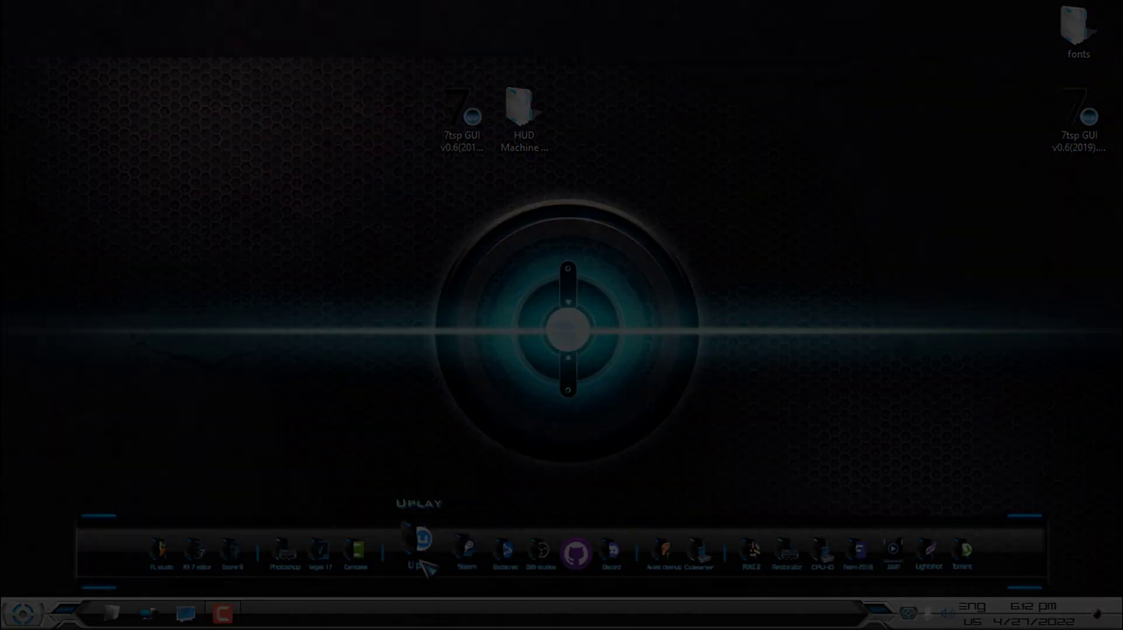